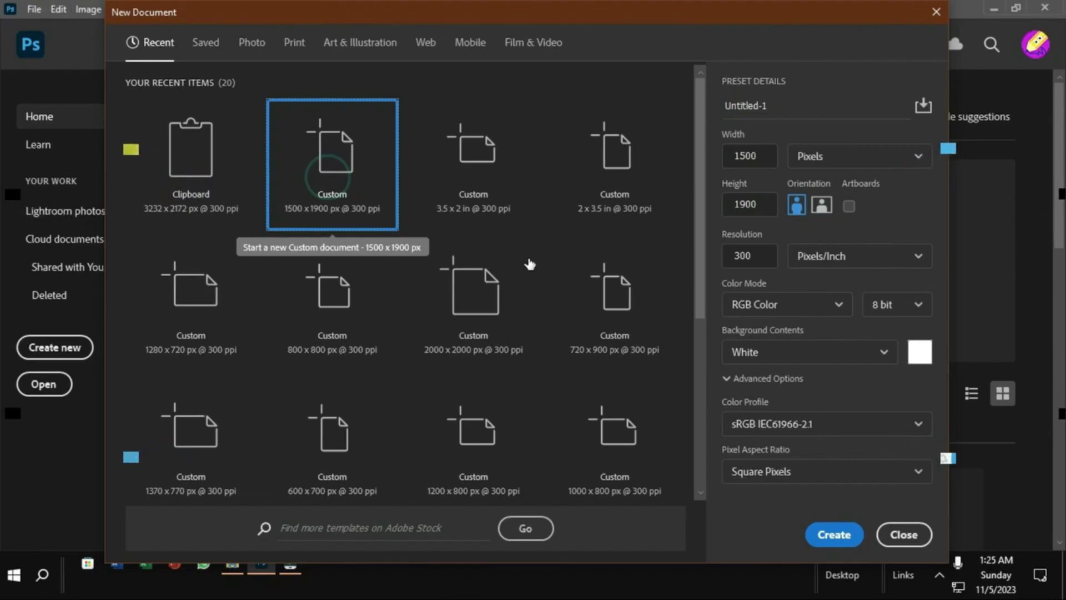
# - Create a 1500 x 1900 px document, embed BACKground@3x in it and lock that layer
pyautogui.click(844, 536)
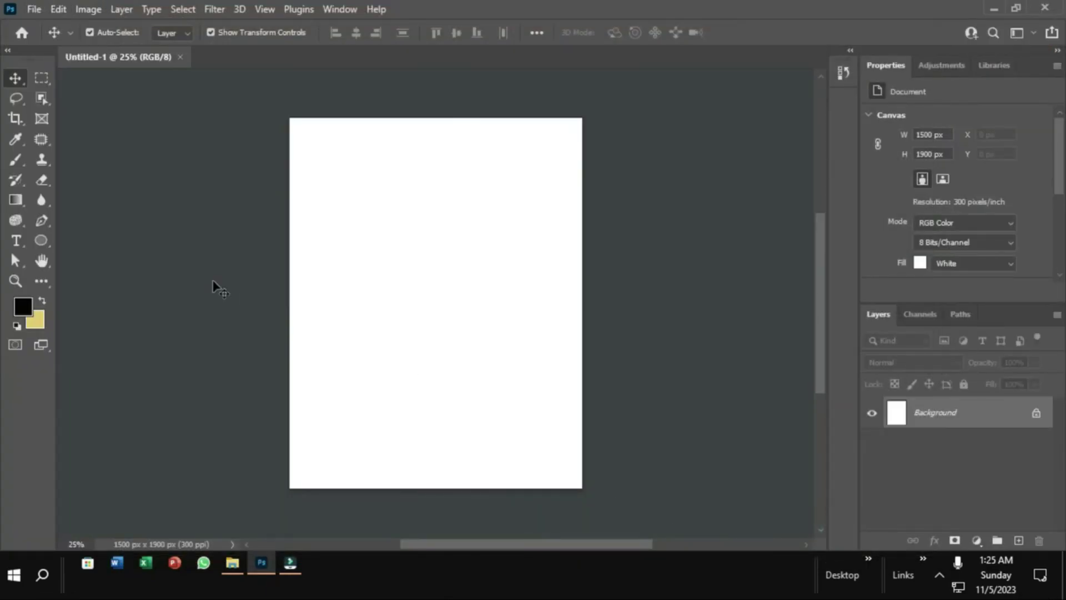
pyautogui.click(29, 10)
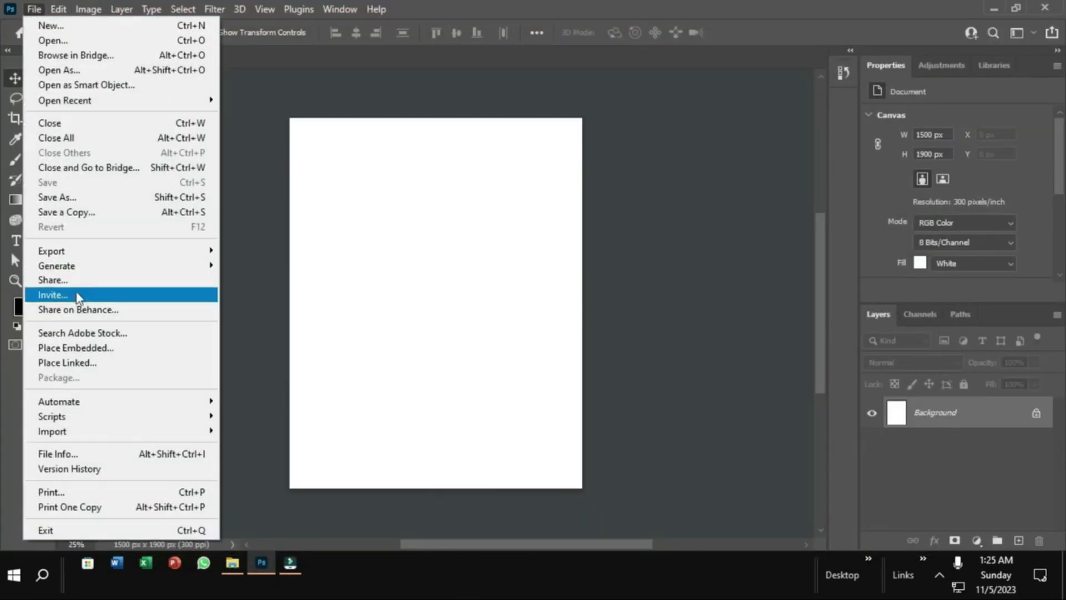
pyautogui.click(69, 348)
pyautogui.click(179, 267)
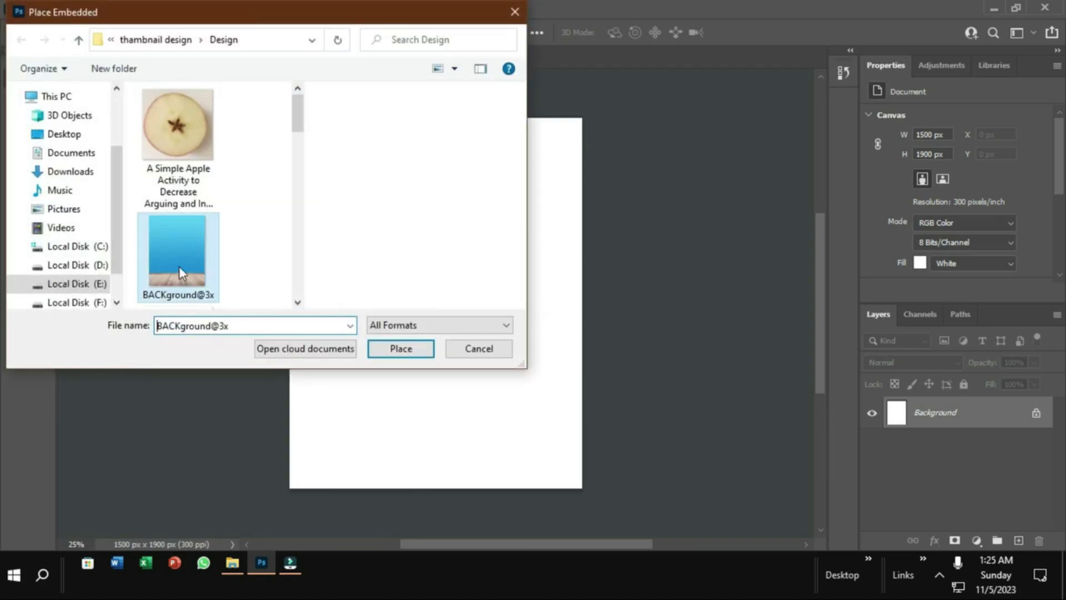
pyautogui.click(393, 350)
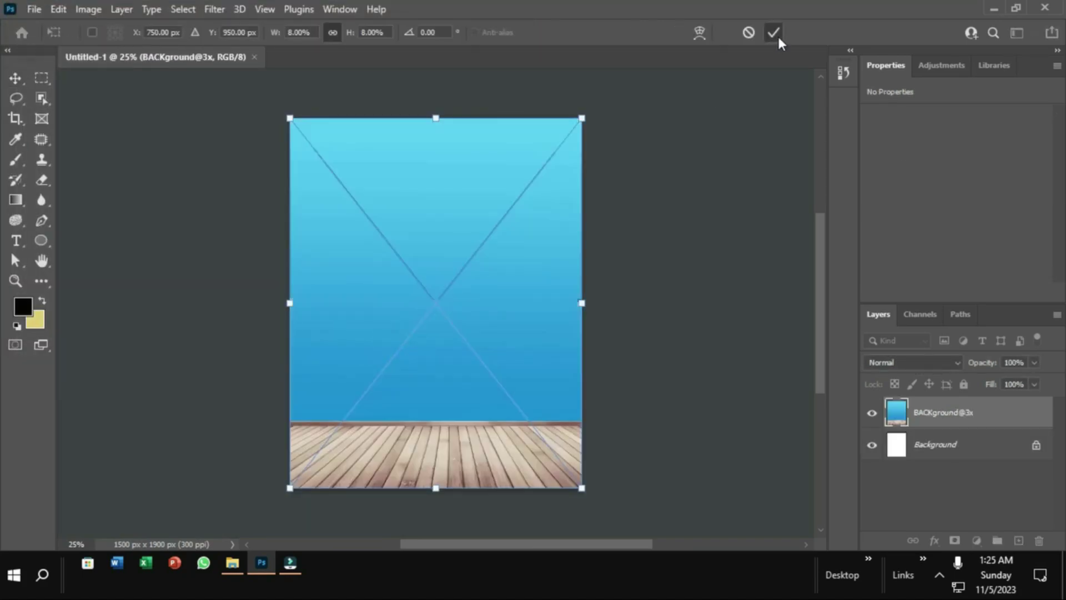
pyautogui.click(776, 36)
pyautogui.click(964, 384)
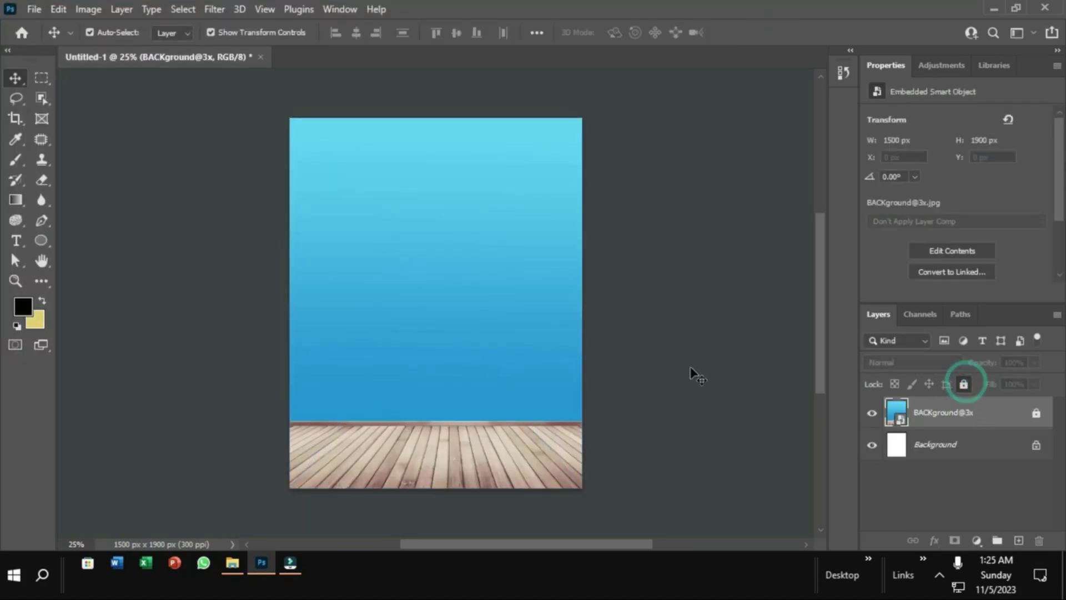
pyautogui.click(34, 9)
# - Place the green-apple-with-leaves image as an embedded layer
pyautogui.click(50, 346)
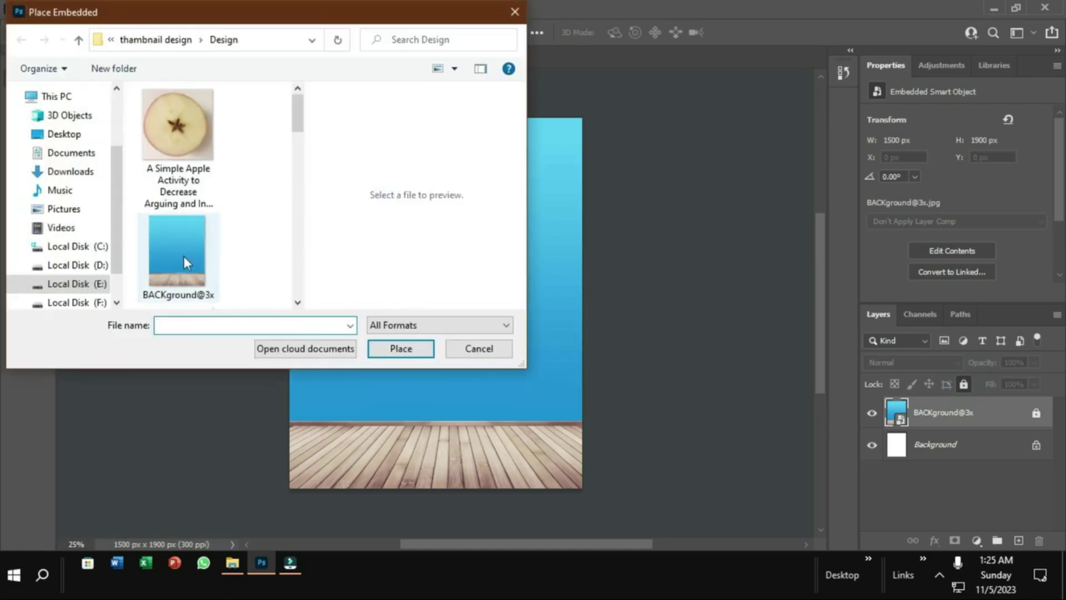
pyautogui.scroll(-3, 184, 257)
pyautogui.scroll(-3, 183, 257)
pyautogui.scroll(-3, 184, 257)
pyautogui.click(182, 251)
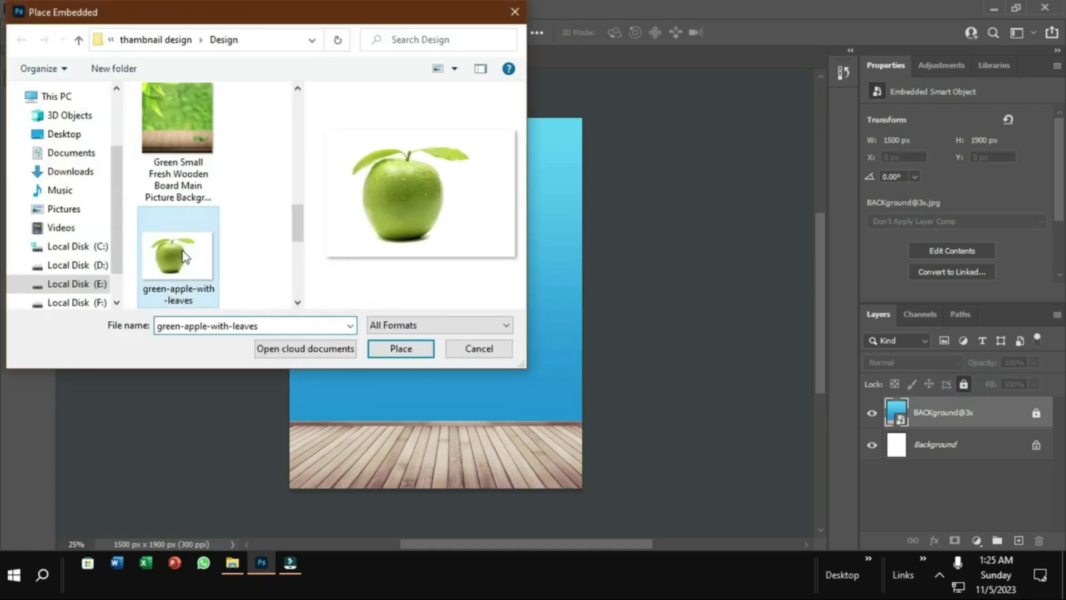
pyautogui.click(399, 348)
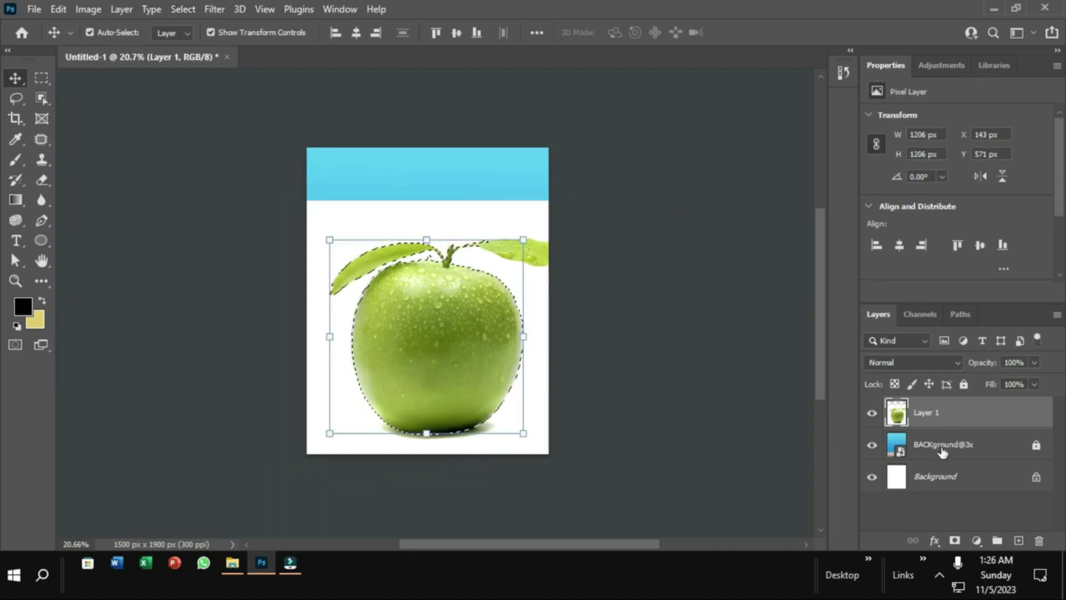
# - Mask the apple, duplicate the layer, and delete Layer 1's mask
pyautogui.click(954, 541)
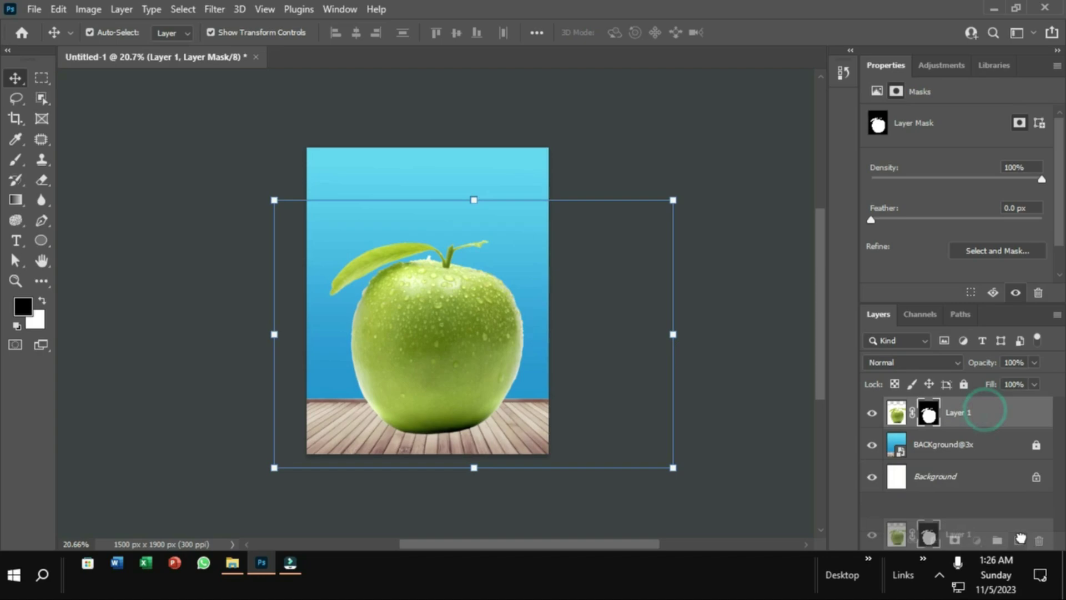
pyautogui.moveTo(984, 415); pyautogui.dragTo(1018, 540)
pyautogui.moveTo(931, 448); pyautogui.dragTo(1039, 542)
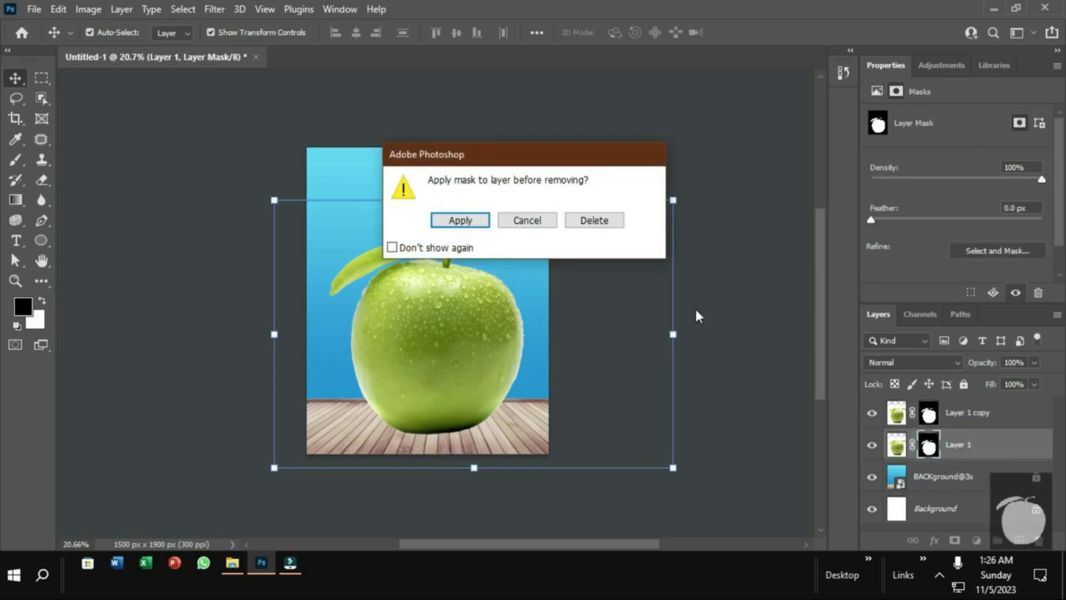
pyautogui.click(609, 224)
# - Mask Layer 1 to a rectangular strip under the apple's base and apply the mask
pyautogui.click(48, 82)
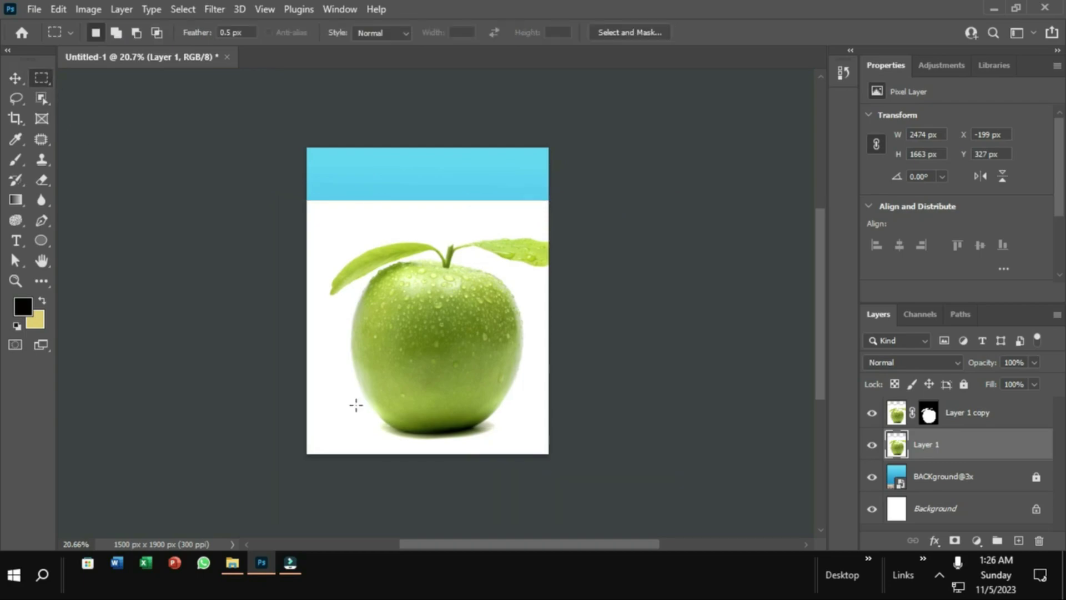
pyautogui.moveTo(394, 420); pyautogui.dragTo(515, 443)
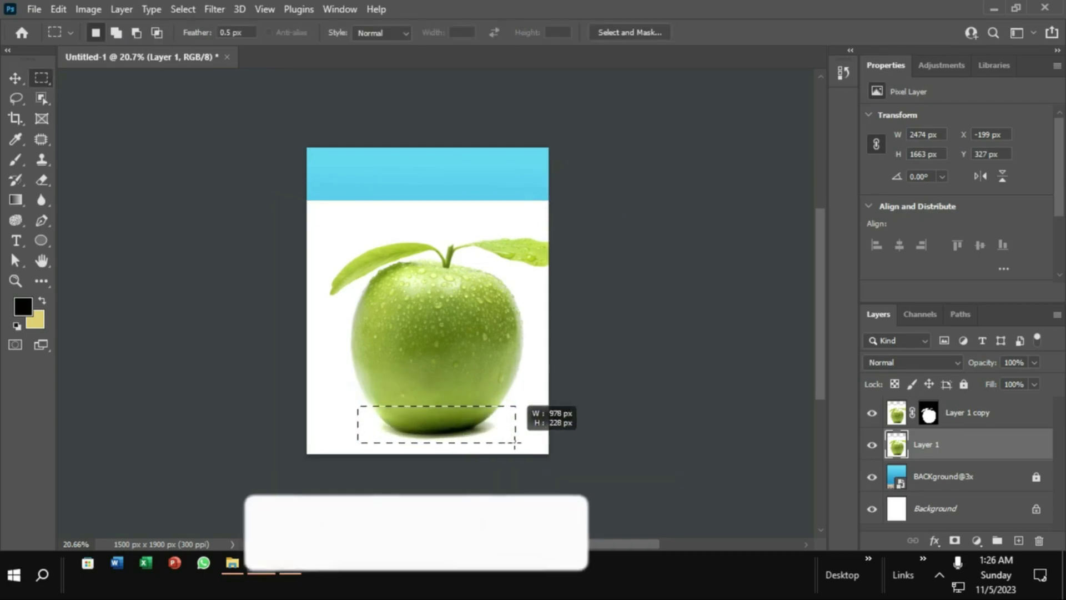
pyautogui.click(954, 541)
pyautogui.rightClick(931, 446)
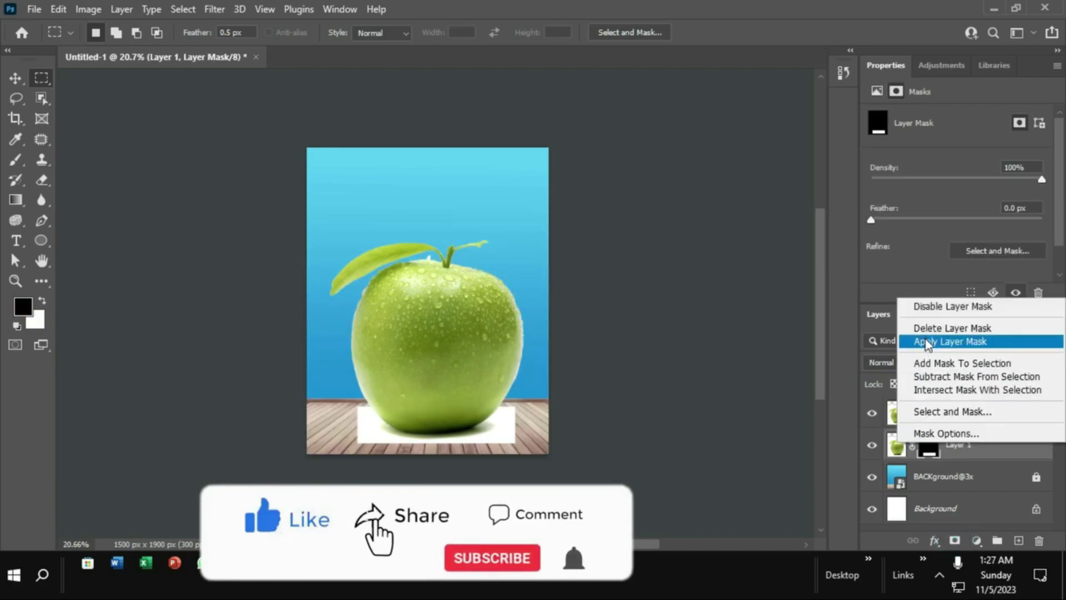
pyautogui.click(926, 342)
# - Apply Layer 1 copy's mask, duplicate it as Layer 1 copy 2, and hide Layer 1 copy
pyautogui.click(917, 421)
pyautogui.rightClick(924, 415)
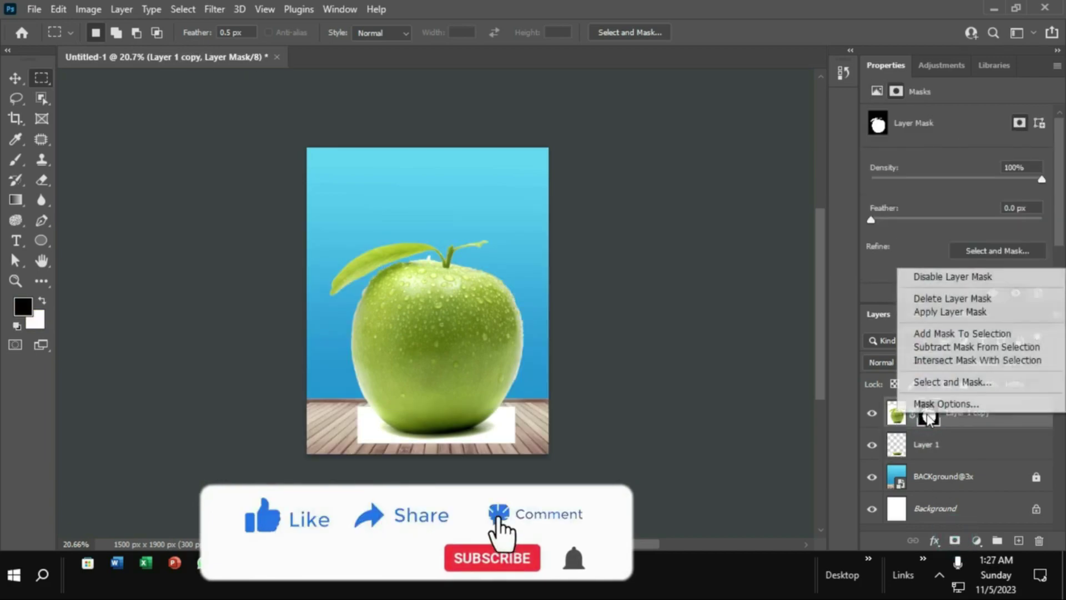
pyautogui.click(931, 311)
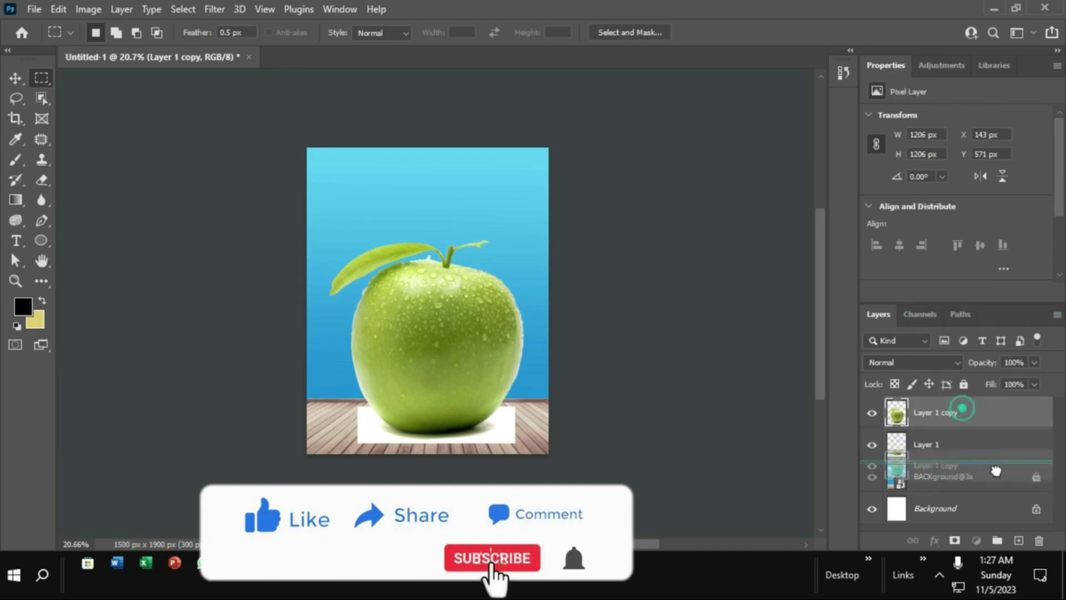
pyautogui.moveTo(954, 418); pyautogui.dragTo(1018, 540)
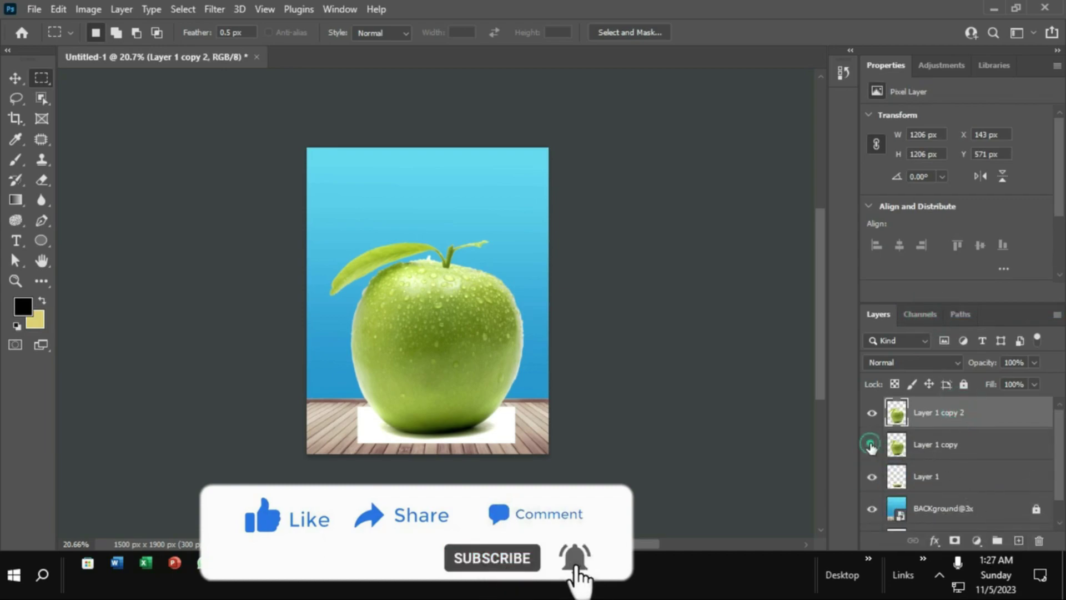
pyautogui.click(870, 445)
# - Desaturate Layer 1 copy 2 to grayscale and show Layer 1 copy again
pyautogui.click(80, 10)
pyautogui.moveTo(112, 49)
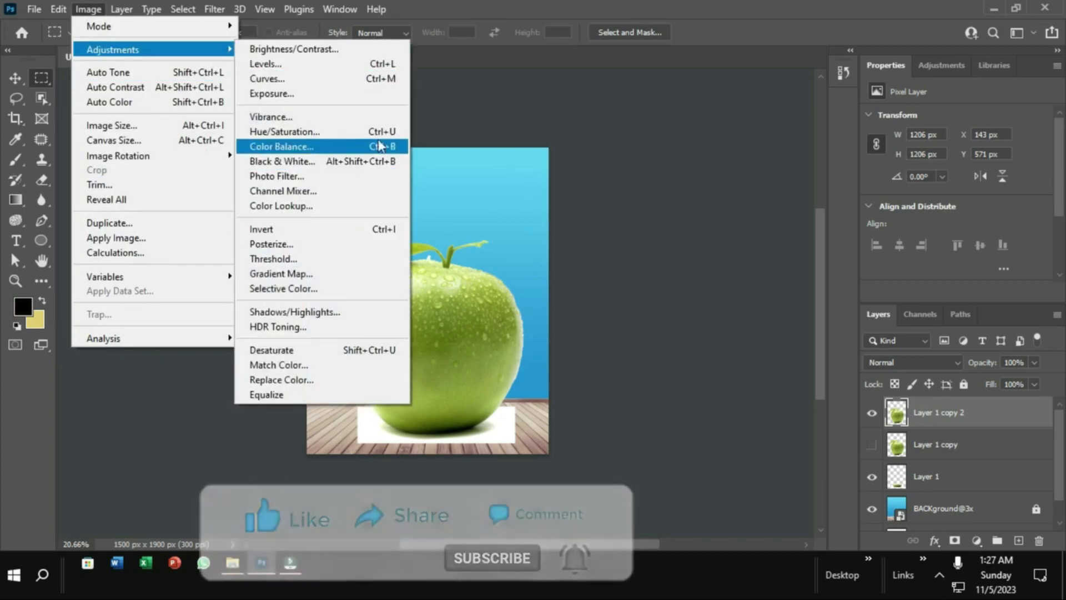
pyautogui.click(375, 350)
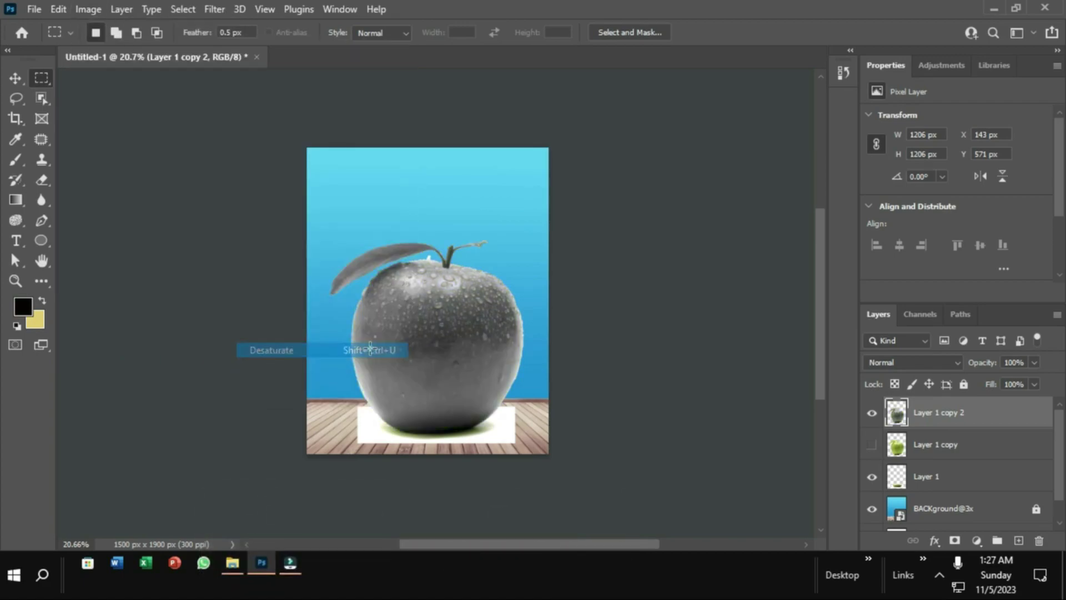
pyautogui.click(872, 444)
pyautogui.click(969, 452)
# - Set Layer 1 to Multiply and Layer 1 copy 2 to Screen blending
pyautogui.click(941, 472)
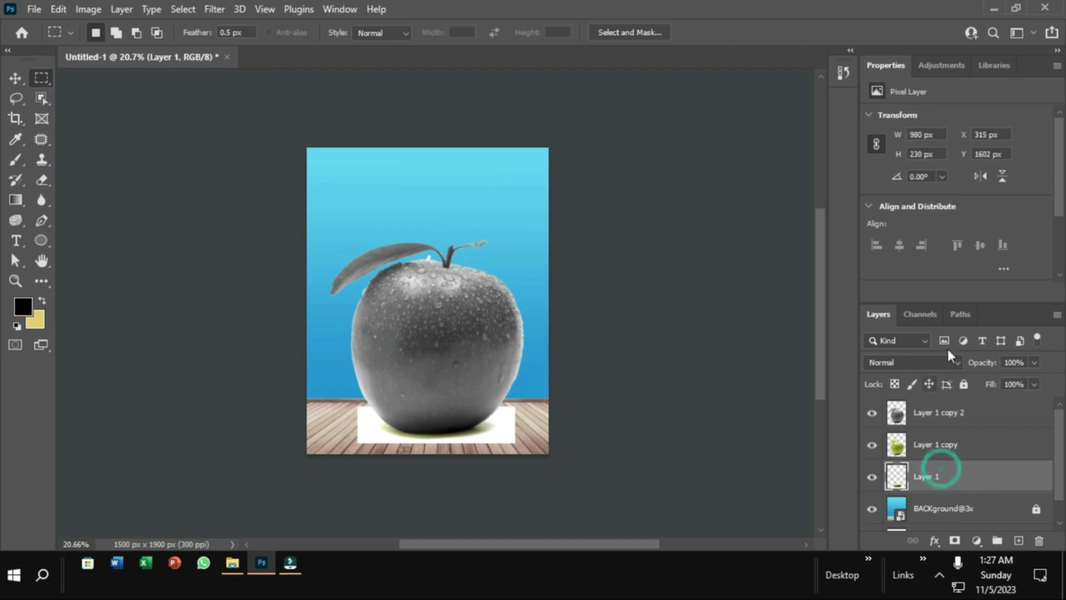
pyautogui.click(958, 362)
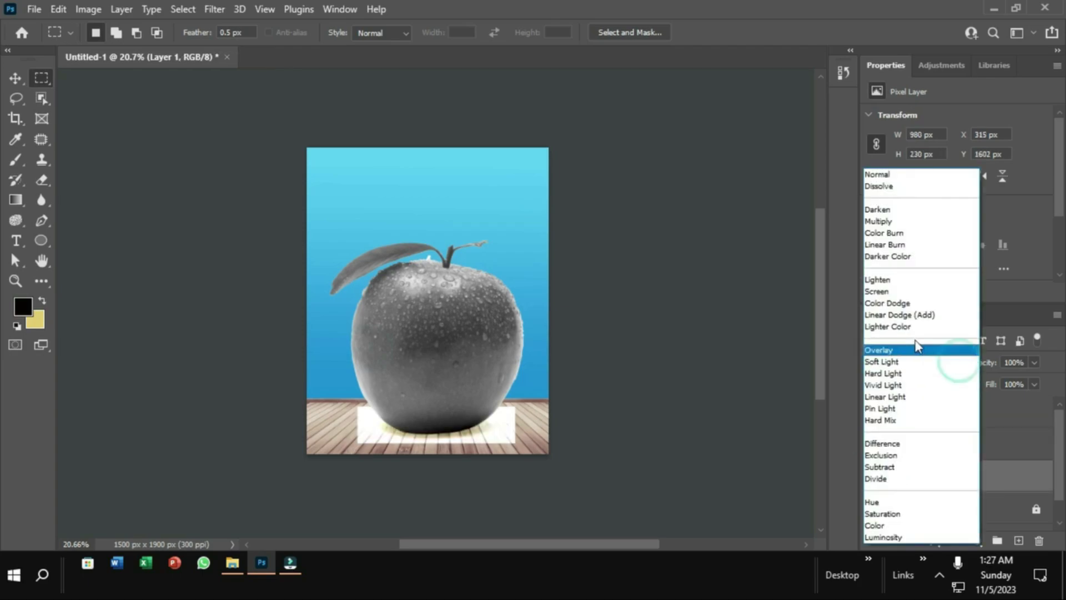
pyautogui.click(884, 222)
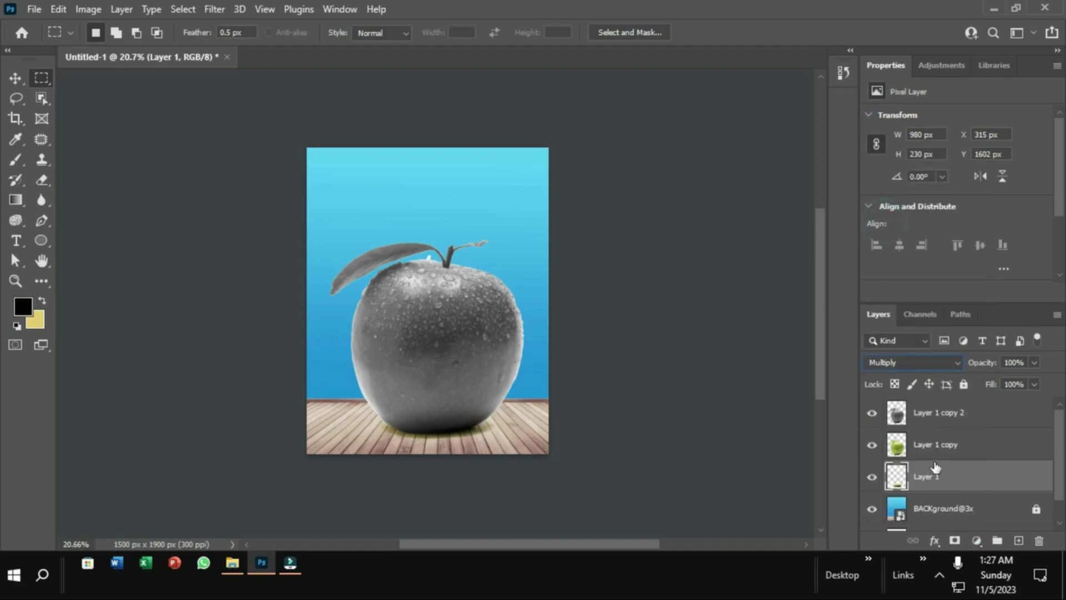
pyautogui.click(955, 414)
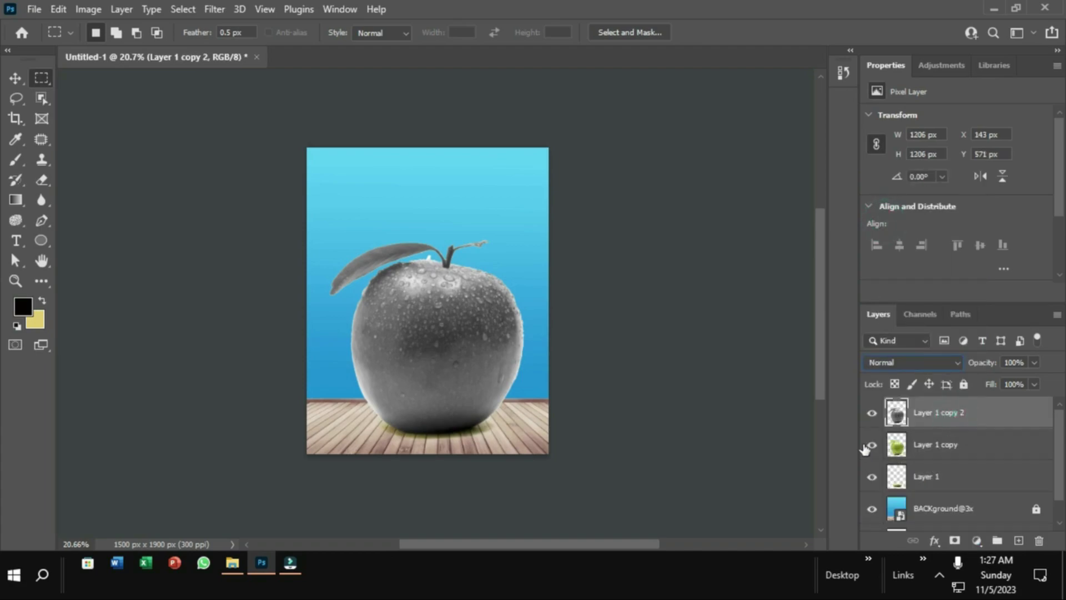
pyautogui.click(945, 361)
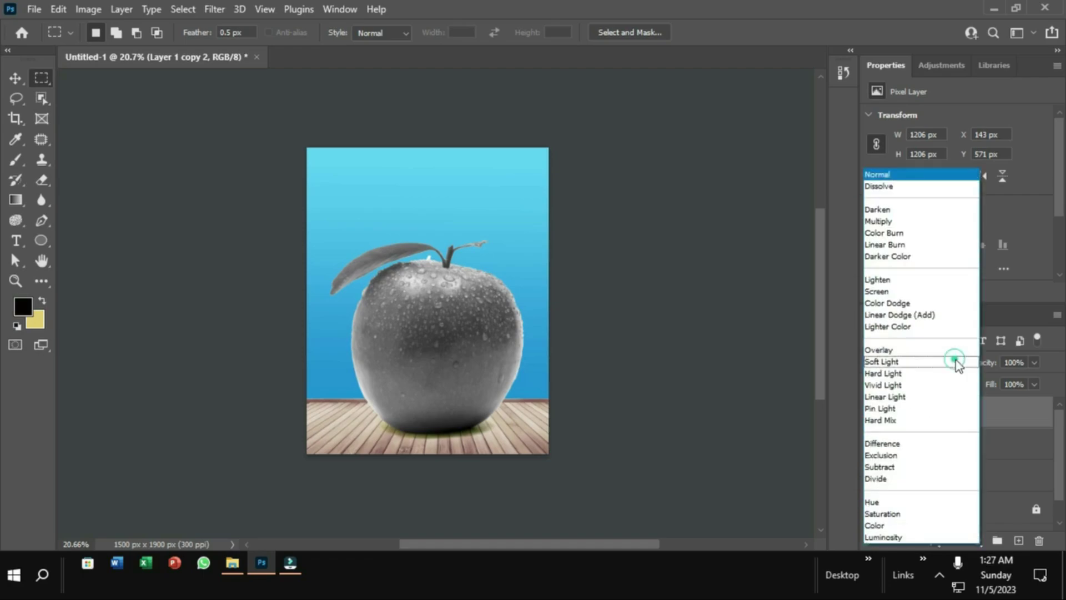
pyautogui.click(872, 293)
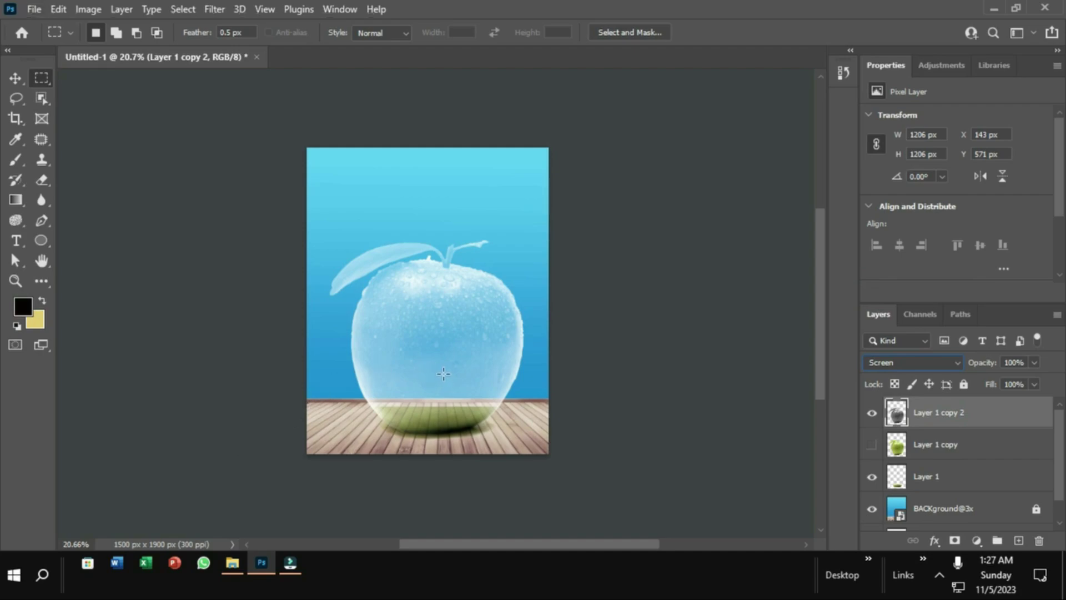
pyautogui.click(15, 78)
pyautogui.scroll(2, 491, 308)
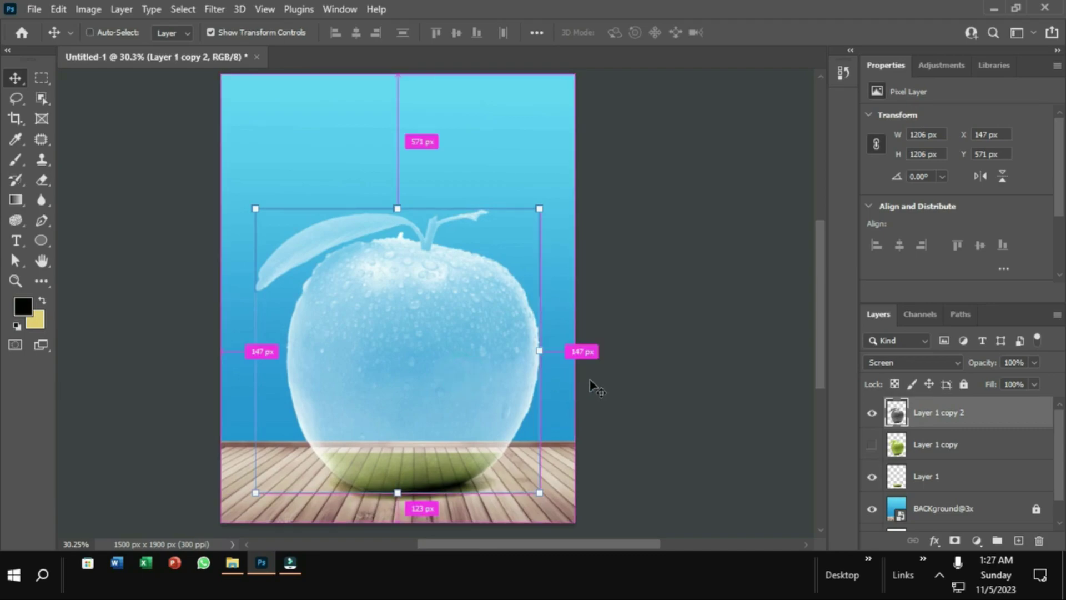
# - Add a layer mask to Layer 1 copy 2
pyautogui.click(658, 362)
pyautogui.click(981, 425)
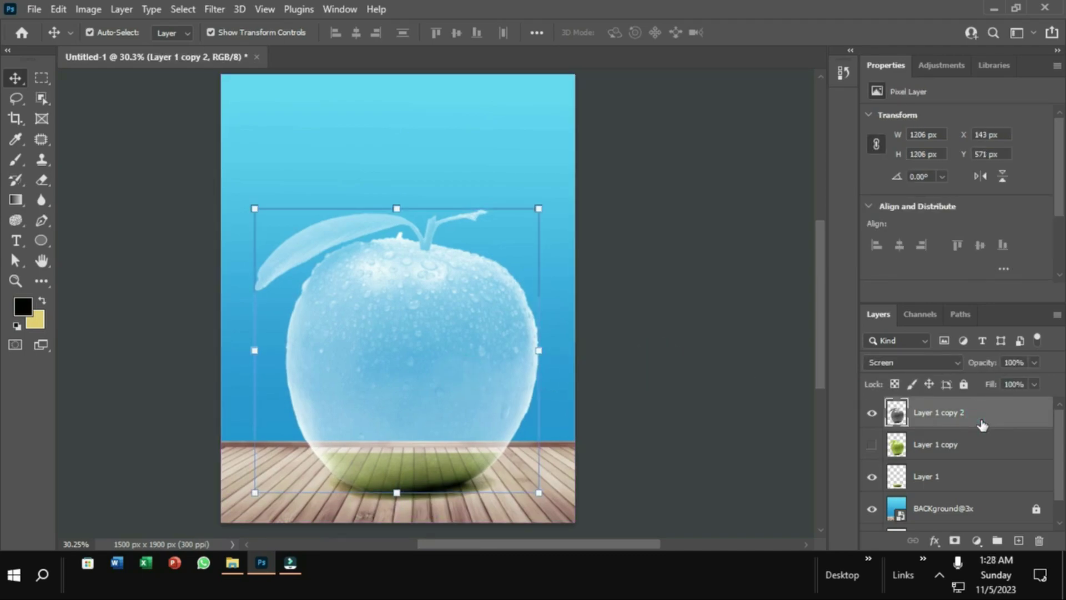
pyautogui.click(954, 541)
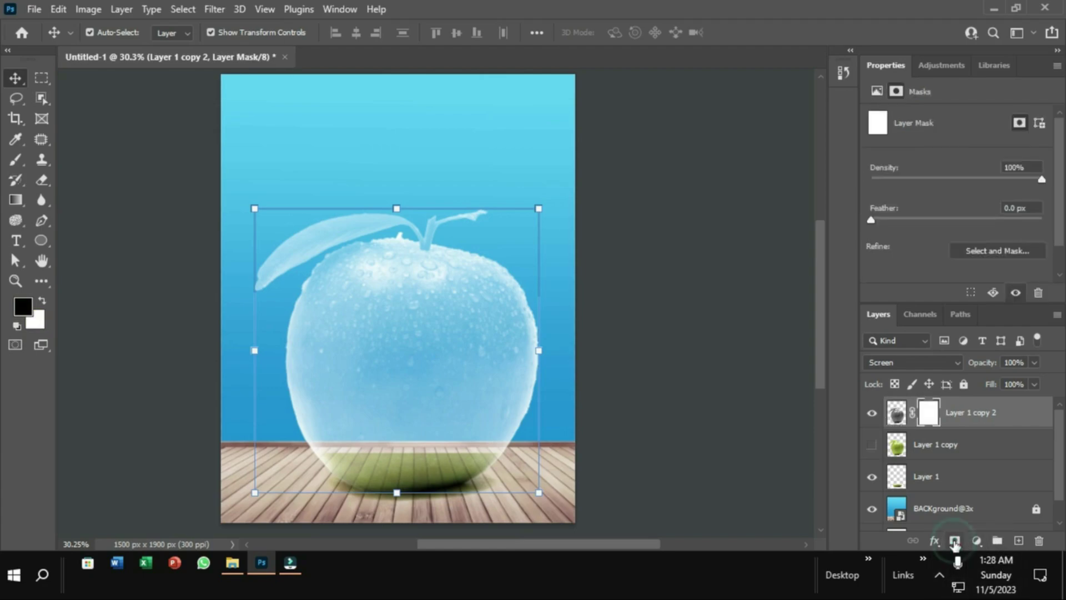
# - Paint out the stem tip on the mask with a soft round brush at 100% flow
pyautogui.click(16, 165)
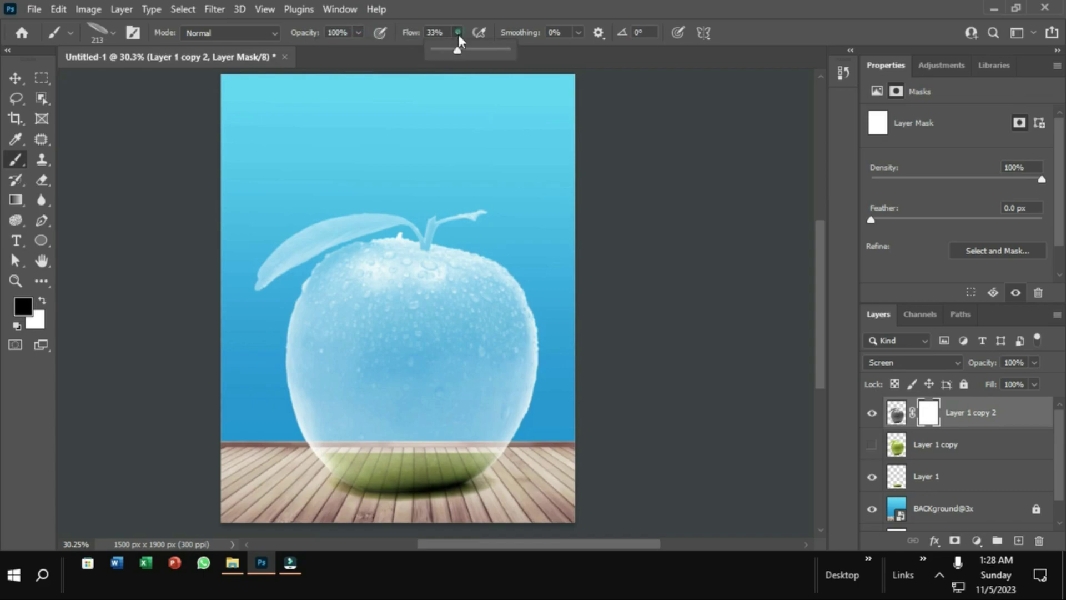
pyautogui.moveTo(458, 34); pyautogui.dragTo(527, 49)
pyautogui.click(103, 37)
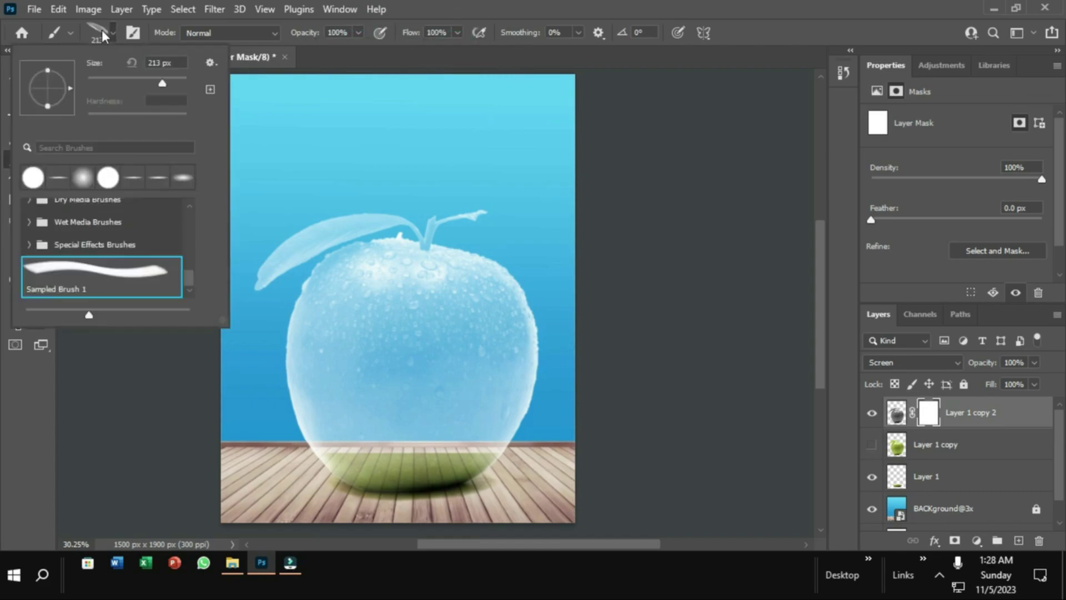
pyautogui.click(30, 177)
pyautogui.click(474, 211)
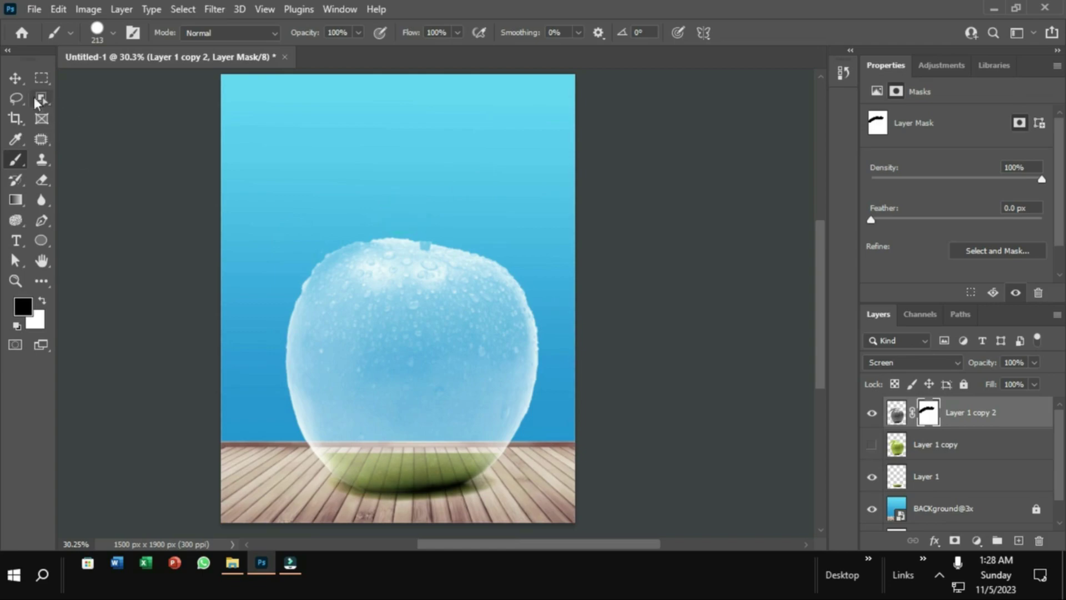
# - Show Layer 1 copy and give it a blank layer mask
pyautogui.press('v')
pyautogui.click(870, 445)
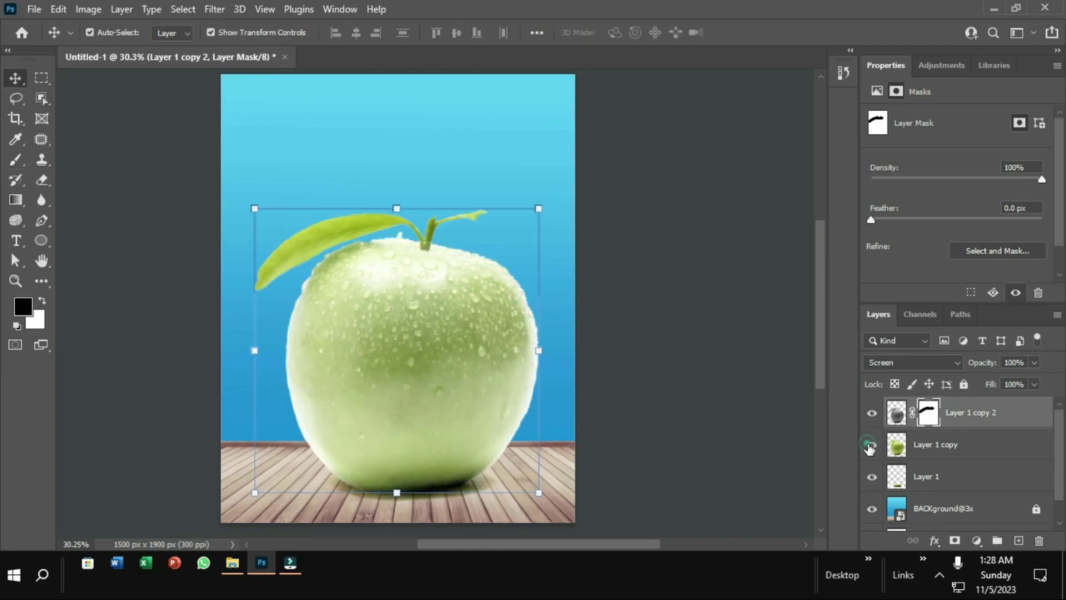
pyautogui.click(968, 452)
pyautogui.click(954, 540)
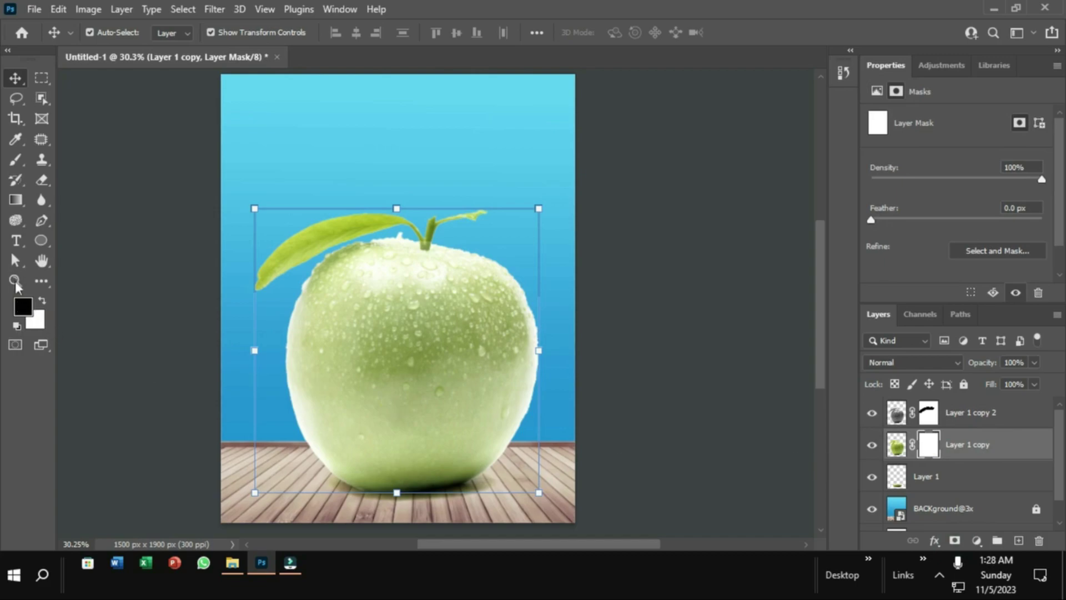
# - On Layer 1 copy's mask, select a rectangle over the apple's bottom and the floor
pyautogui.click(17, 160)
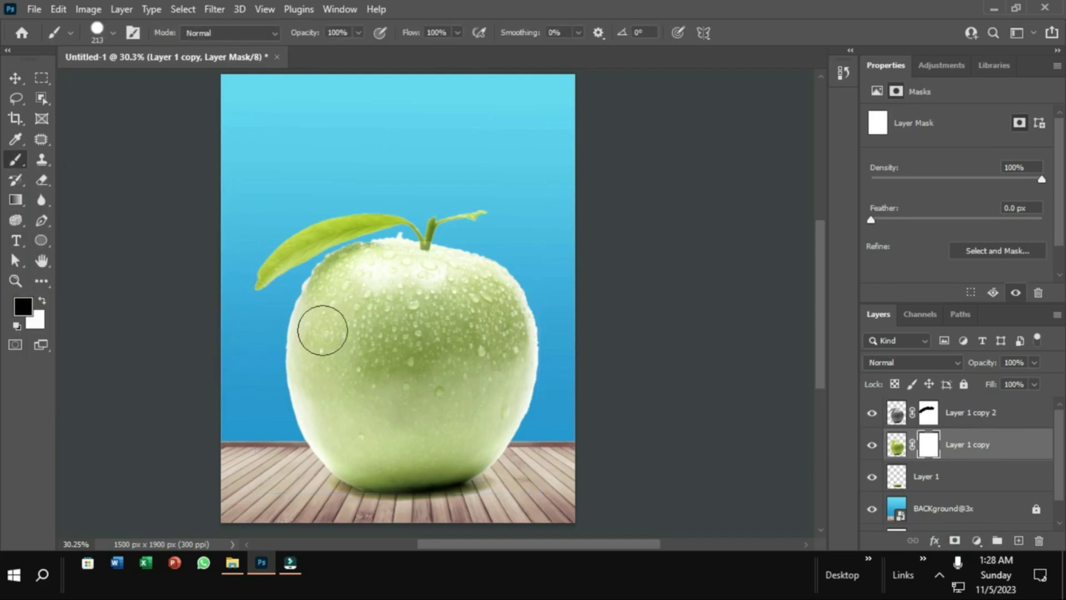
pyautogui.scroll(1, 402, 394)
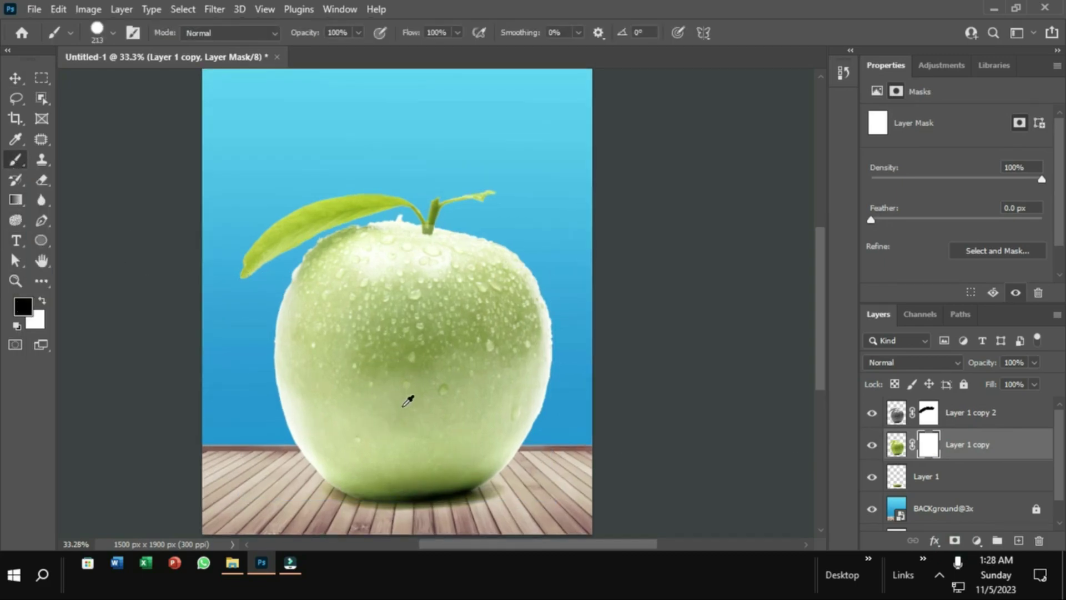
pyautogui.keyDown('ctrl'); pyautogui.click(895, 416); pyautogui.keyUp('ctrl')
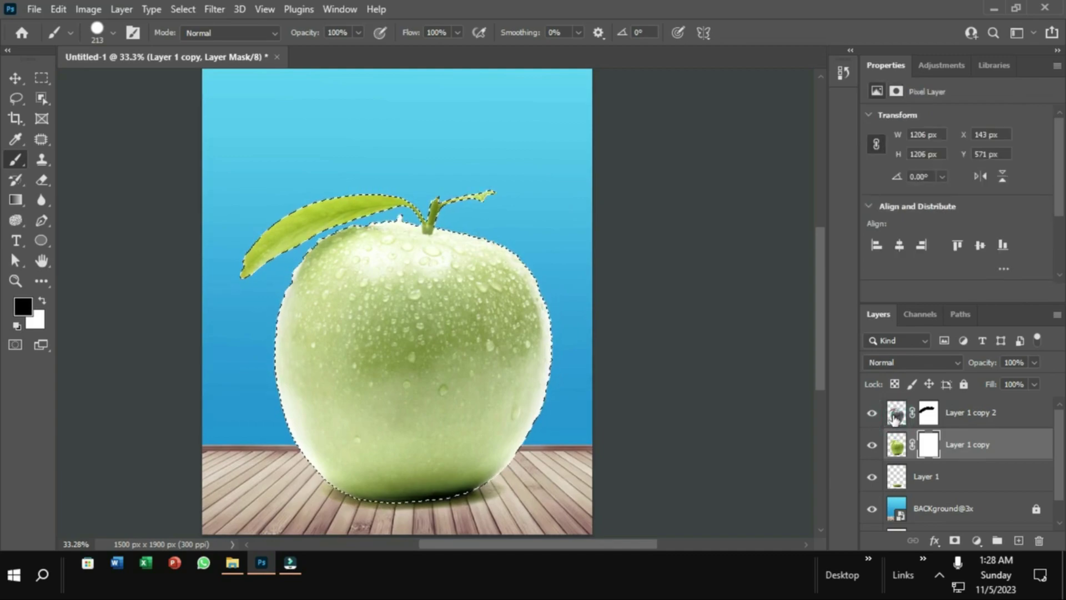
pyautogui.hotkey('ctrl', 'd')
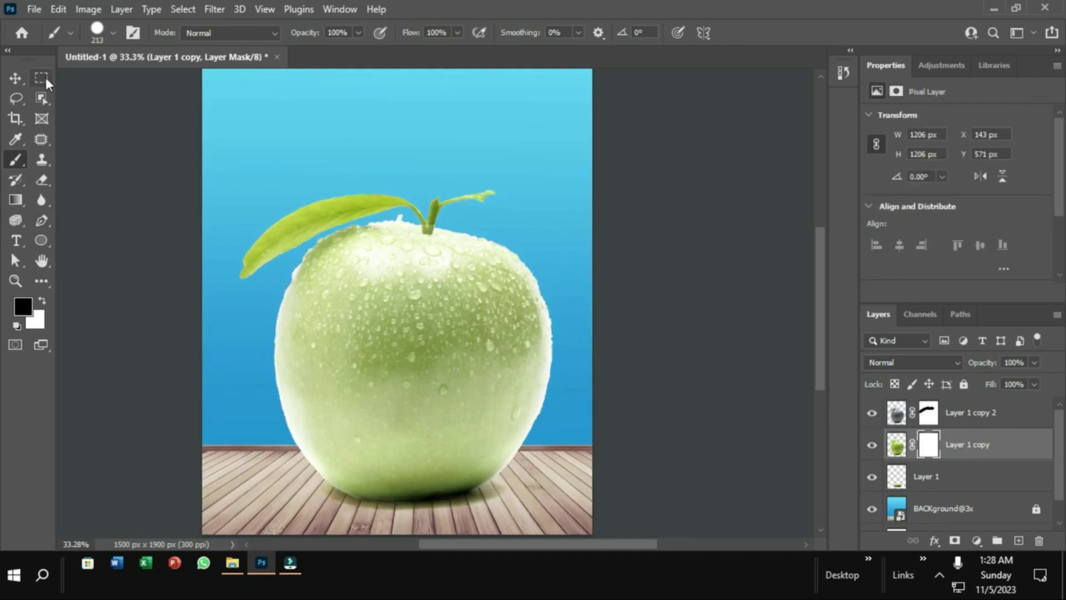
pyautogui.click(41, 78)
pyautogui.click(928, 444)
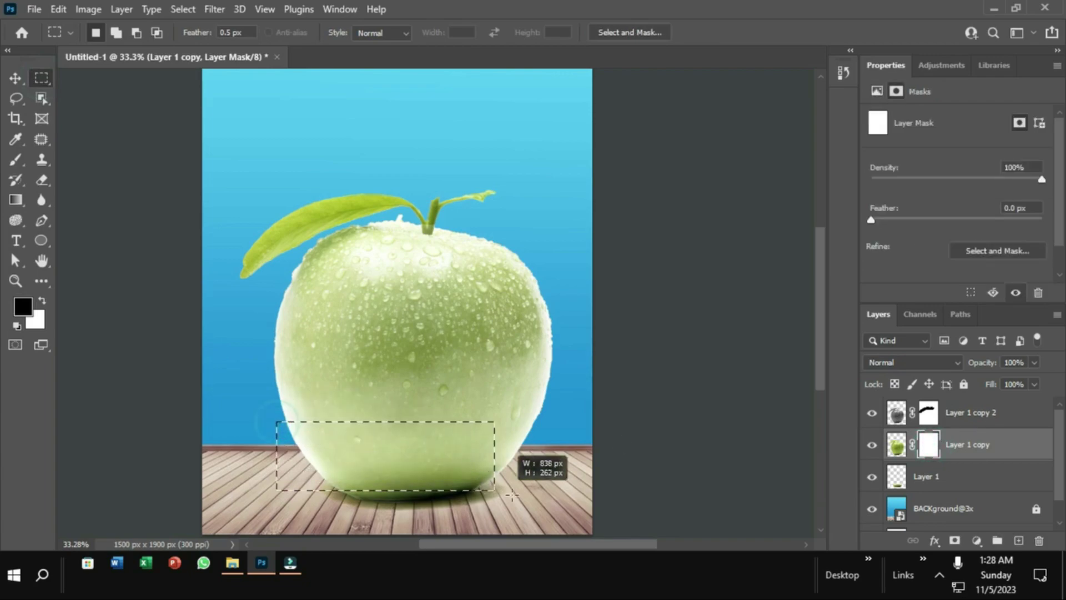
pyautogui.moveTo(354, 441); pyautogui.dragTo(546, 504)
pyautogui.moveTo(427, 497); pyautogui.dragTo(430, 488)
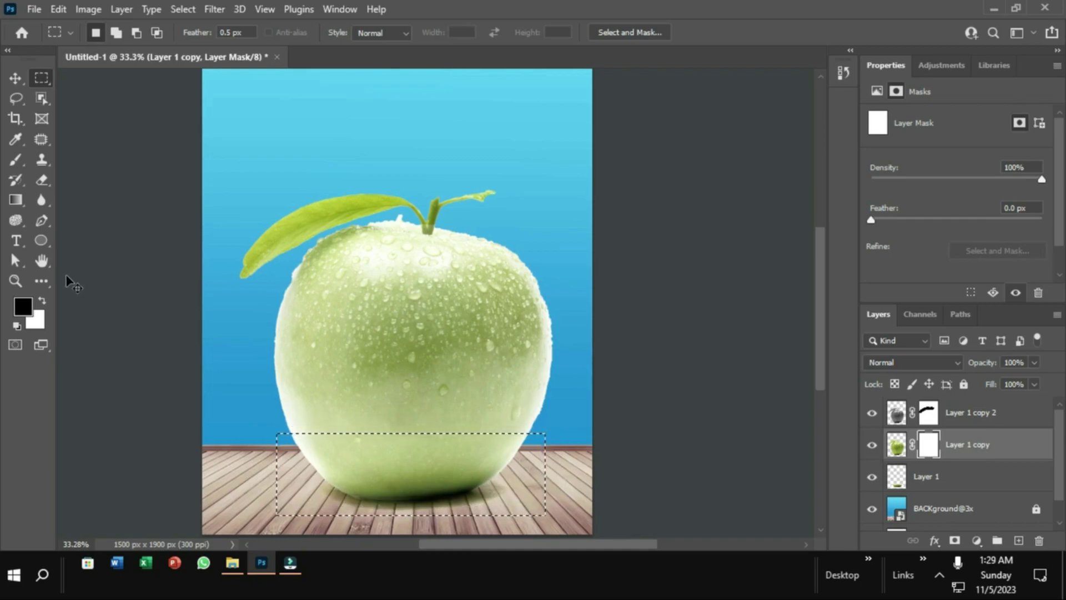
# - Invert the selection and paint out the green apple above the bottom band
pyautogui.hotkey('ctrl', 'shift', 'i')
pyautogui.click(15, 160)
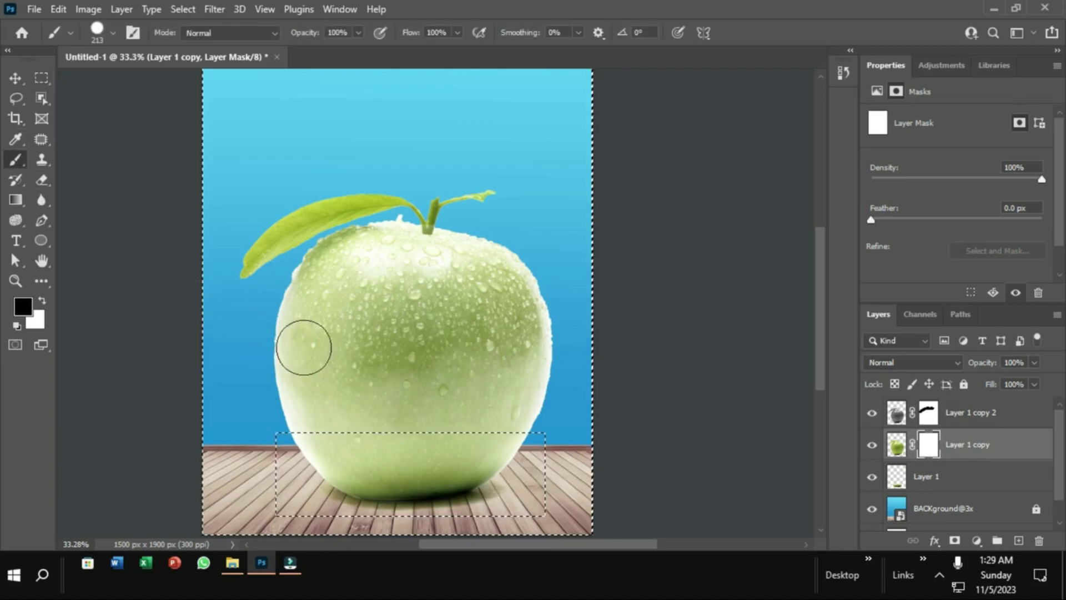
pyautogui.moveTo(300, 347)
pyautogui.mouseDown()
pyautogui.moveTo(527, 424)
pyautogui.moveTo(353, 264)
pyautogui.mouseUp()
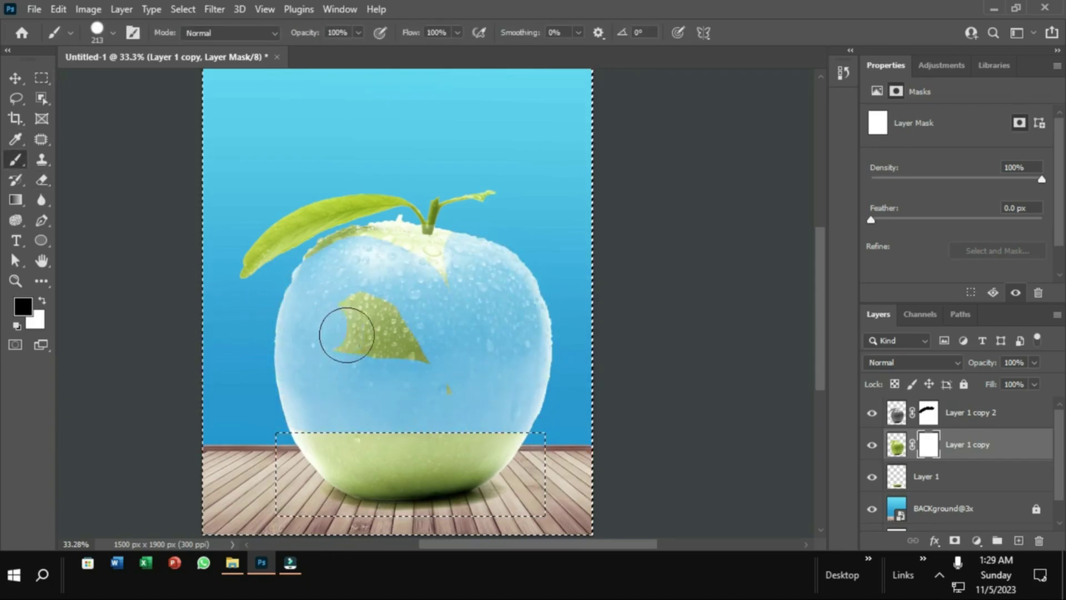
pyautogui.moveTo(354, 264); pyautogui.dragTo(352, 299)
pyautogui.scroll(2, 397, 256)
pyautogui.moveTo(396, 255)
pyautogui.mouseDown()
pyautogui.moveTo(385, 235)
pyautogui.moveTo(540, 204)
pyautogui.moveTo(404, 214)
pyautogui.mouseUp()
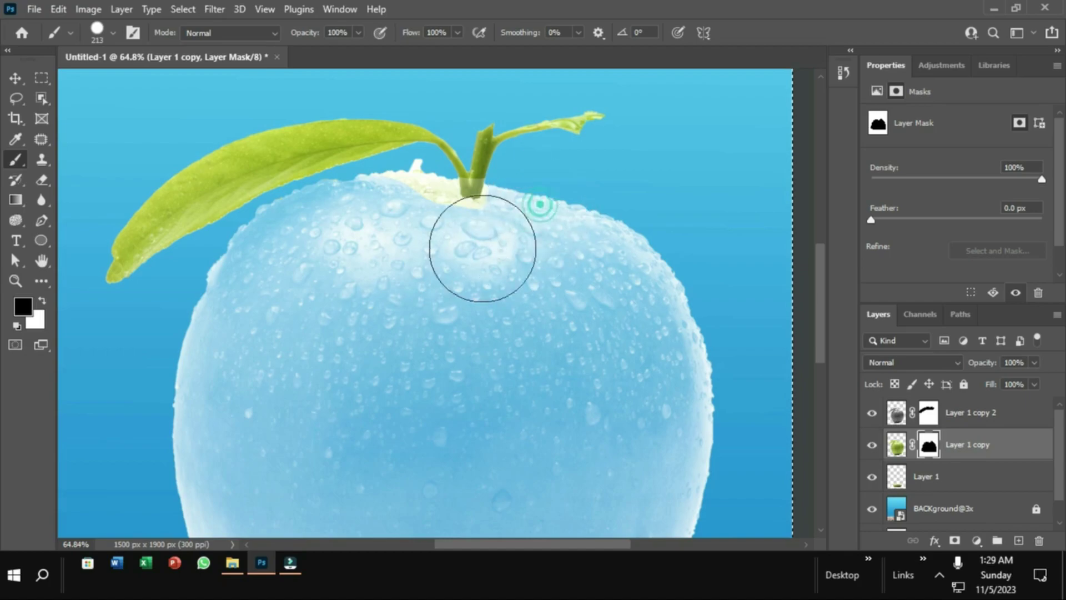
# - With a 53 px brush, hide the pale green patch at the stem base, then deselect
pyautogui.rightClick(392, 214)
pyautogui.moveTo(506, 286); pyautogui.dragTo(499, 287)
pyautogui.press('Return')
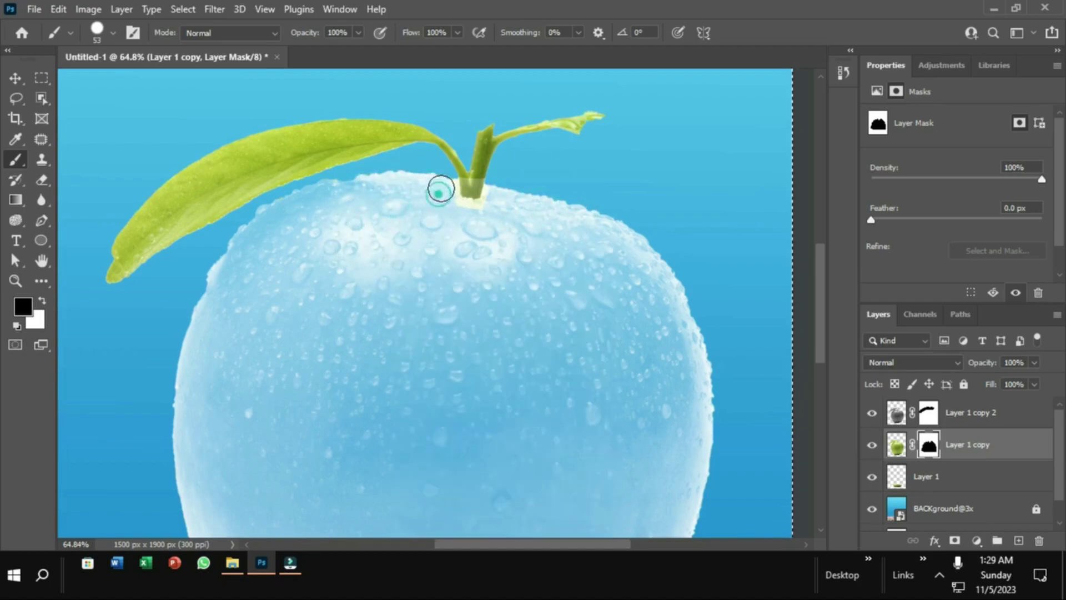
pyautogui.scroll(5, 438, 189)
pyautogui.moveTo(435, 235); pyautogui.dragTo(545, 209)
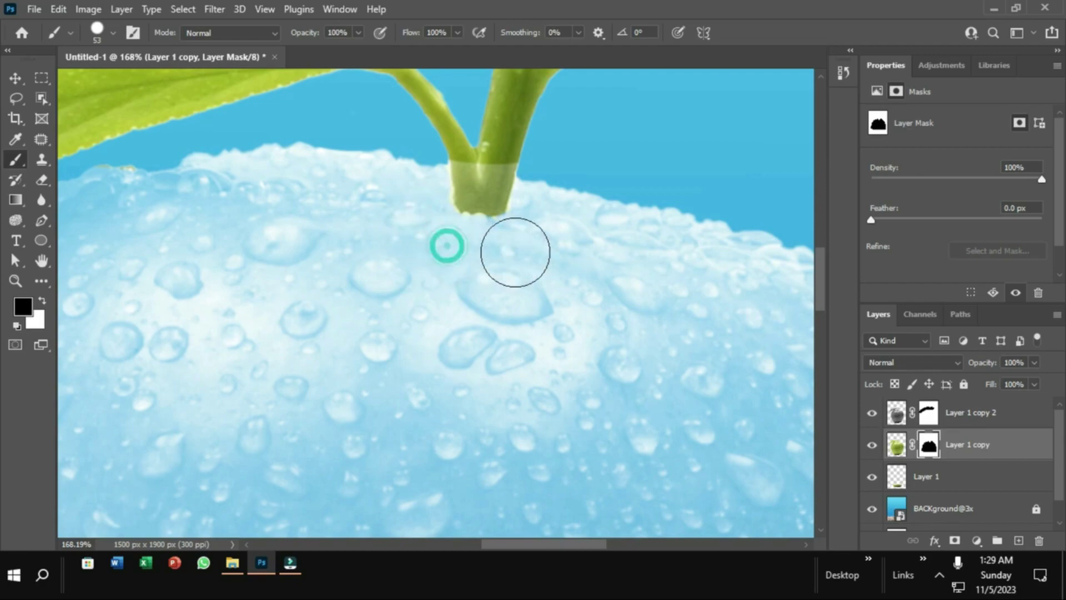
pyautogui.scroll(-2, 389, 322)
pyautogui.scroll(-3, 393, 318)
pyautogui.scroll(-1, 386, 312)
pyautogui.scroll(-1, 379, 317)
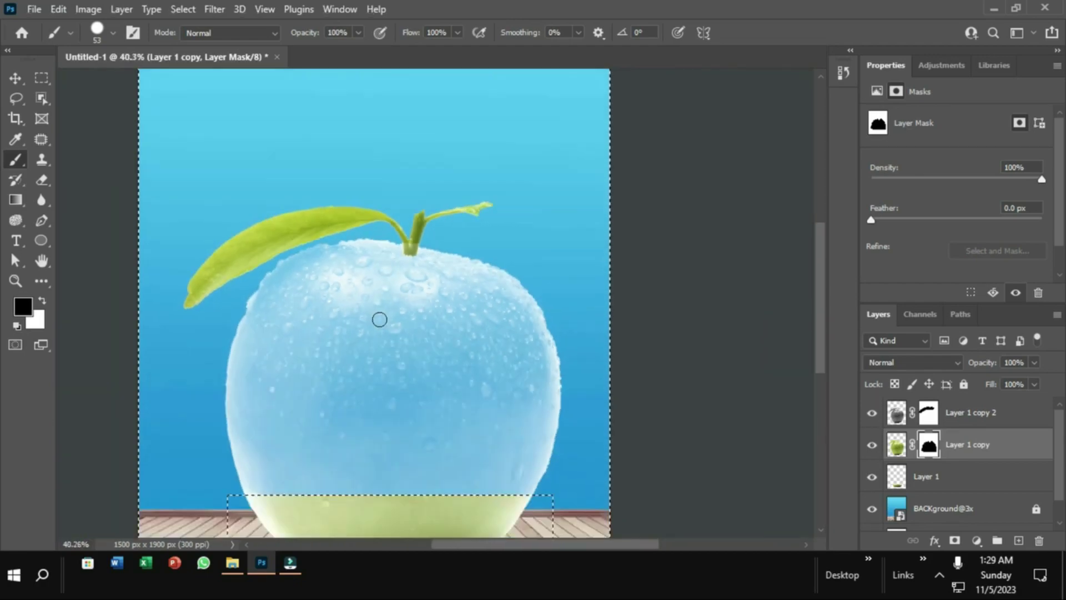
pyautogui.scroll(-1, 378, 317)
pyautogui.scroll(-1, 379, 319)
pyautogui.press('v')
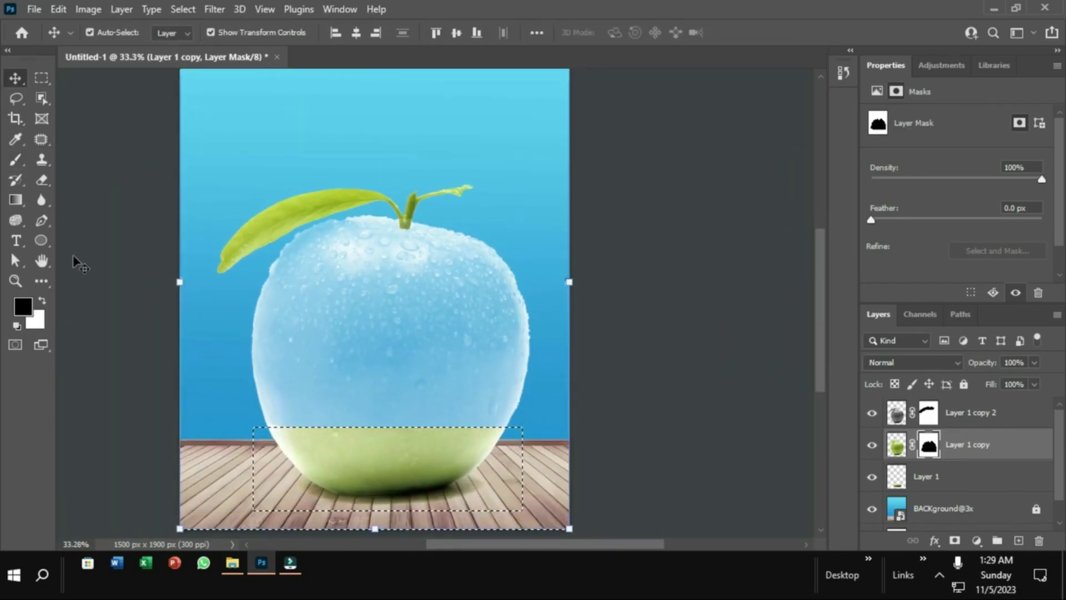
pyautogui.hotkey('ctrl', 'd')
# - Place the apple-slice photo into the document as an embedded layer
pyautogui.click(651, 356)
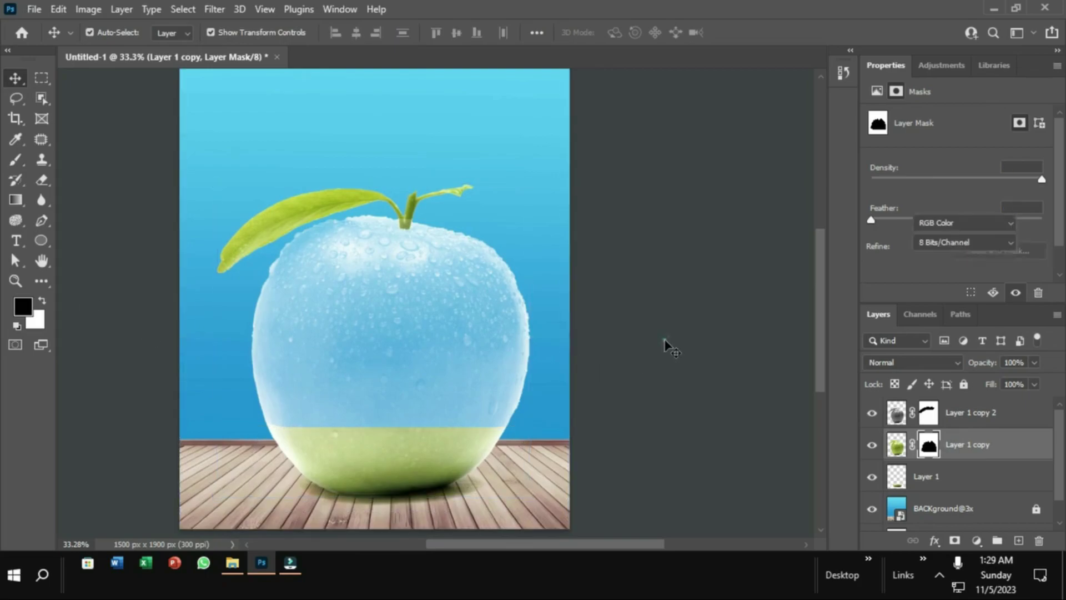
pyautogui.scroll(-1, 428, 381)
pyautogui.scroll(-2, 422, 375)
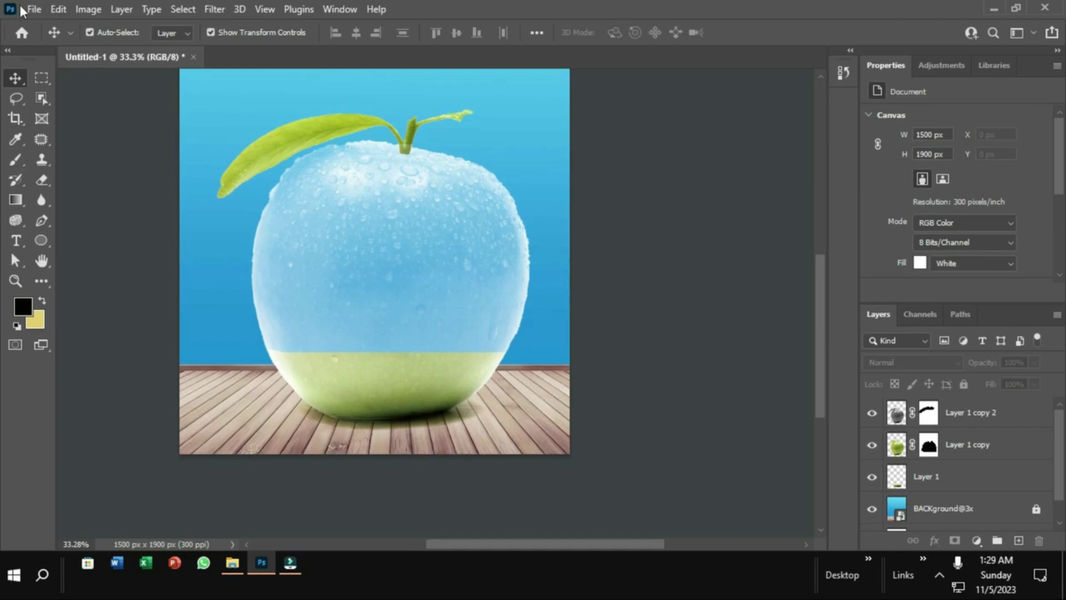
pyautogui.click(26, 8)
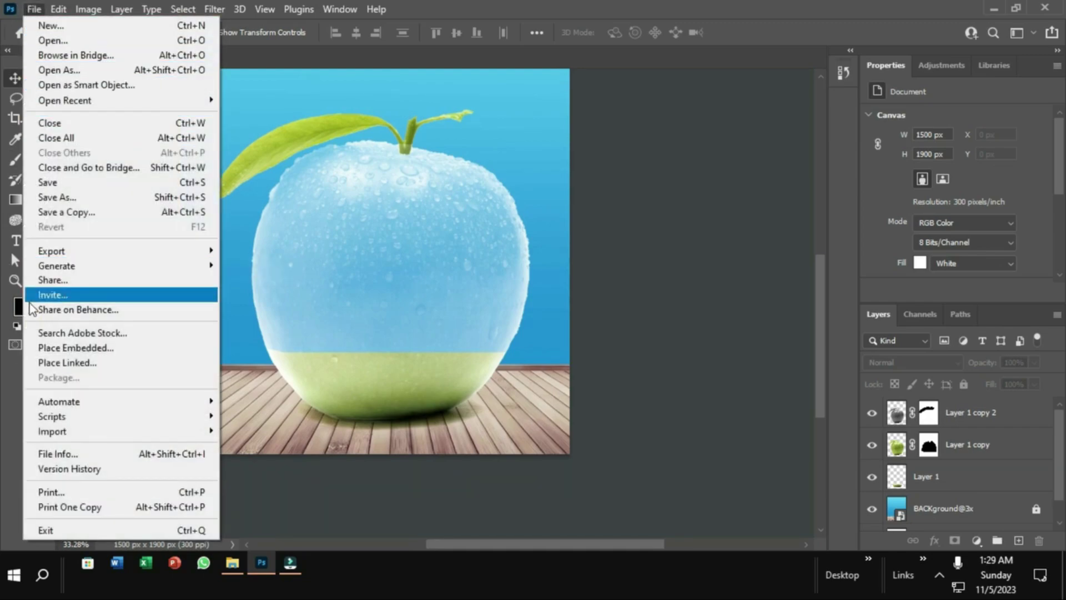
pyautogui.click(61, 348)
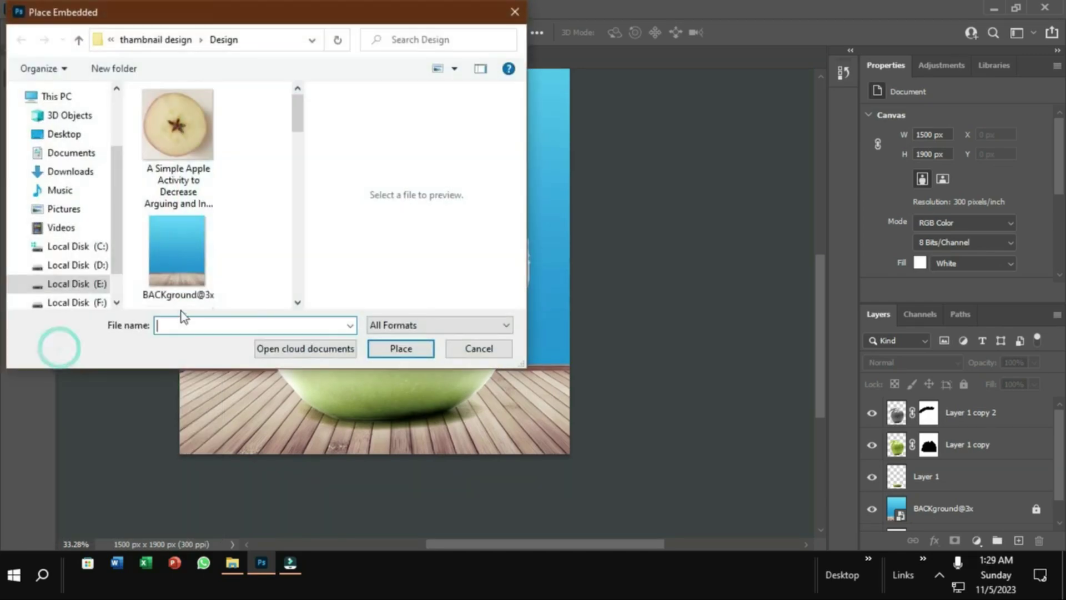
pyautogui.click(192, 128)
pyautogui.click(401, 350)
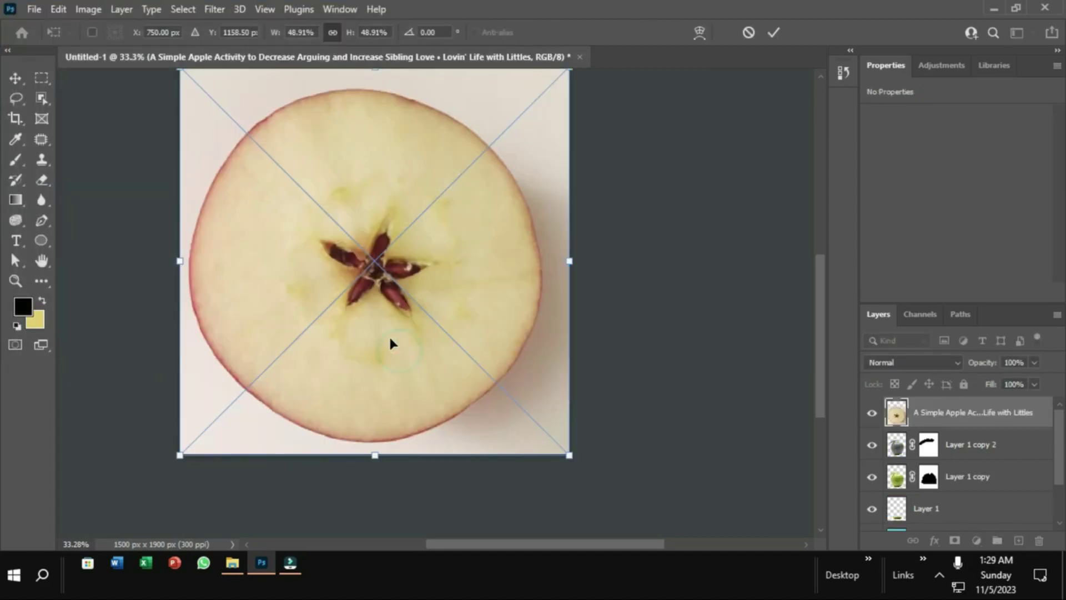
pyautogui.click(775, 34)
# - Scale the apple-slice photo to 1242 x 1242 px and centre it over the apple
pyautogui.moveTo(488, 149); pyautogui.dragTo(488, 190)
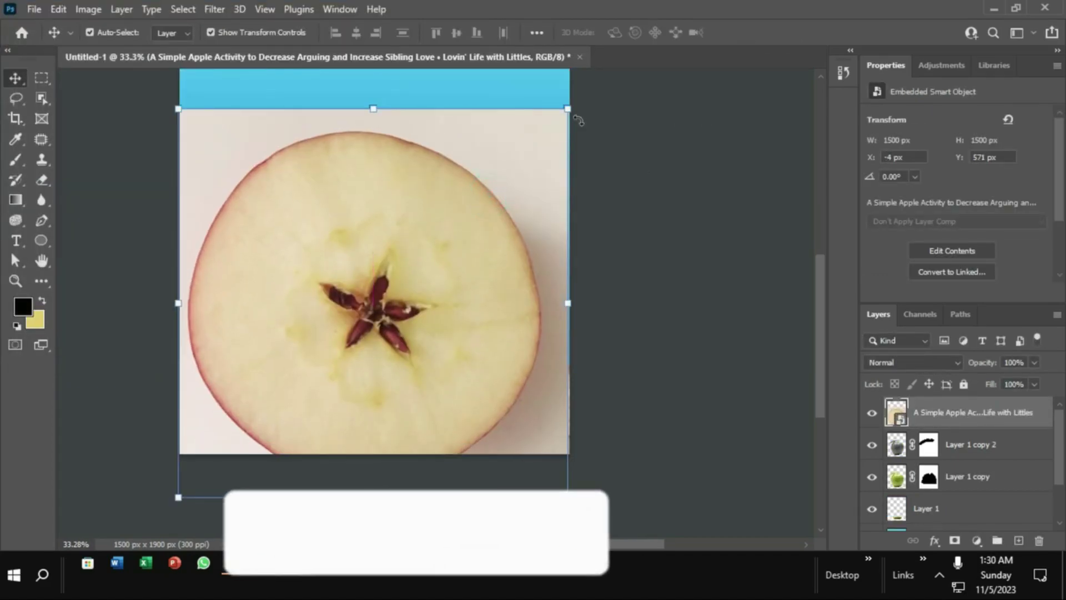
pyautogui.moveTo(566, 109); pyautogui.dragTo(476, 198)
pyautogui.moveTo(370, 366); pyautogui.dragTo(431, 305)
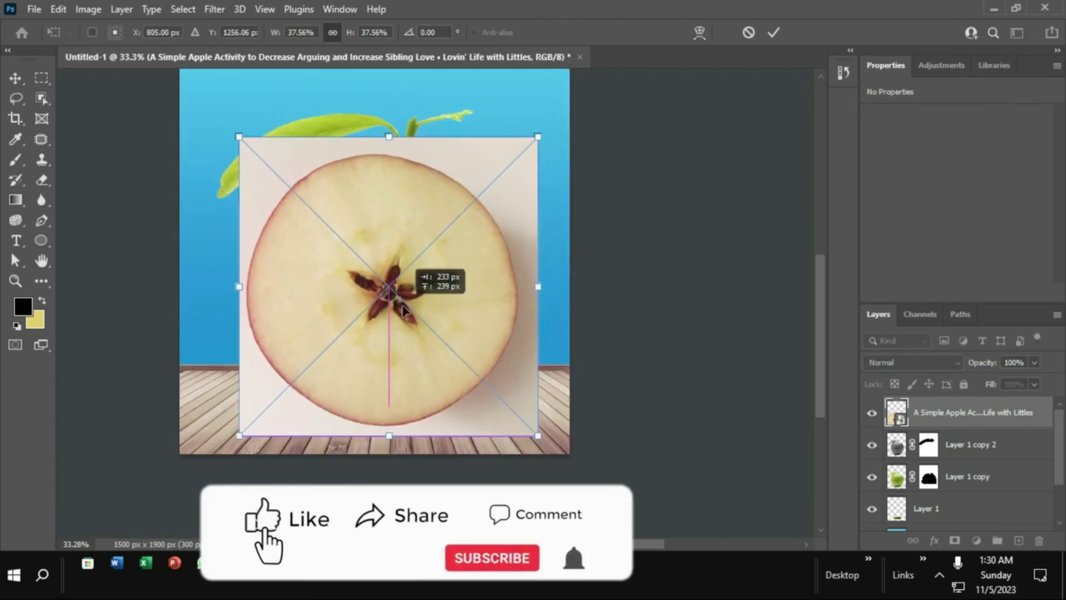
pyautogui.moveTo(538, 138); pyautogui.dragTo(564, 99)
pyautogui.moveTo(447, 261); pyautogui.dragTo(435, 273)
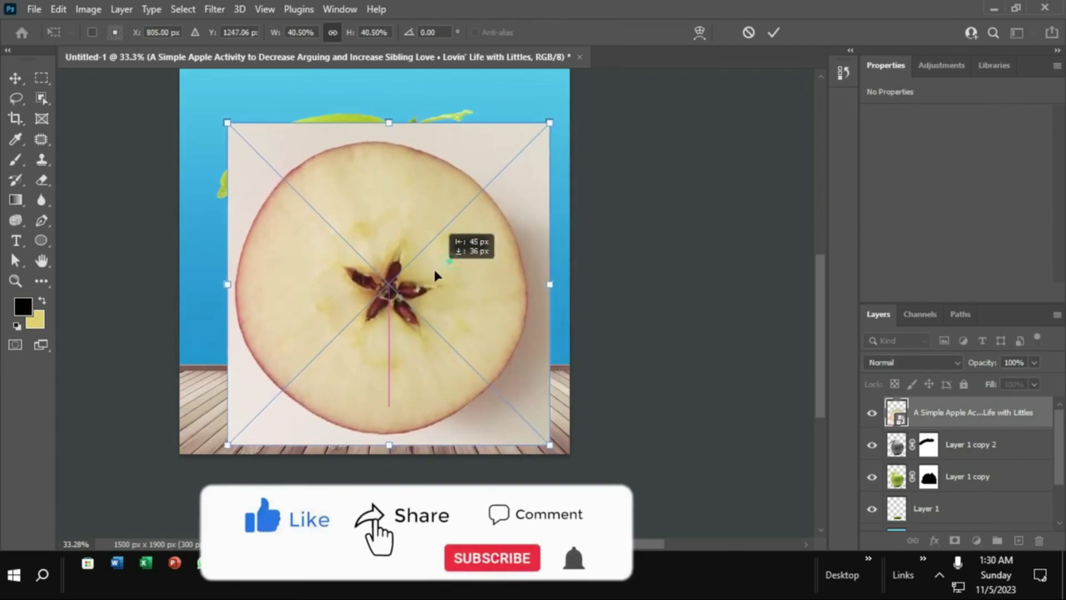
pyautogui.click(773, 32)
# - Draw a circular elliptical-marquee selection over the apple slice
pyautogui.rightClick(42, 82)
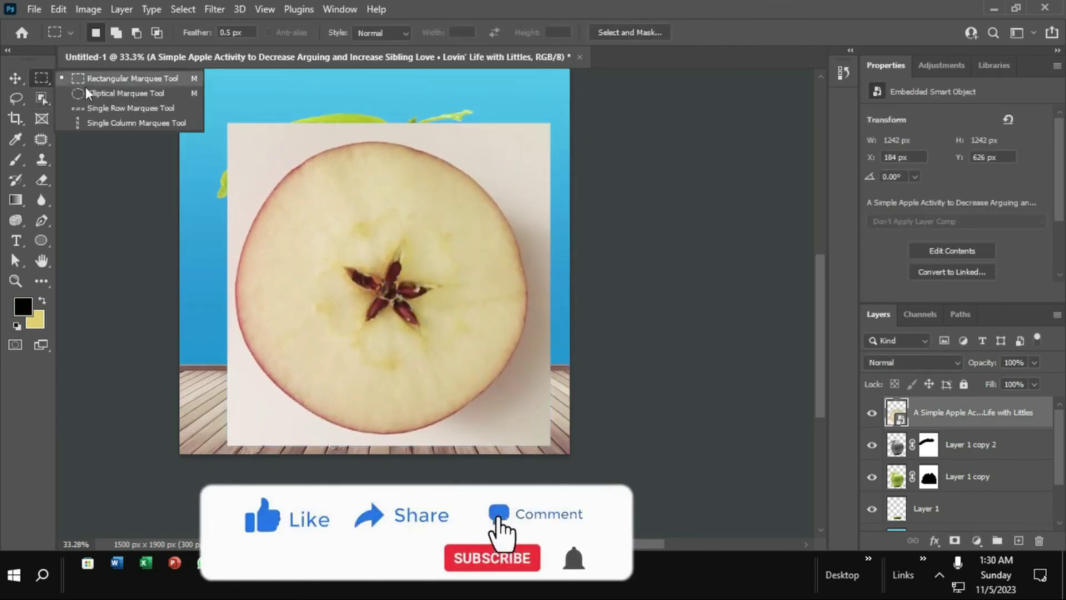
pyautogui.click(91, 89)
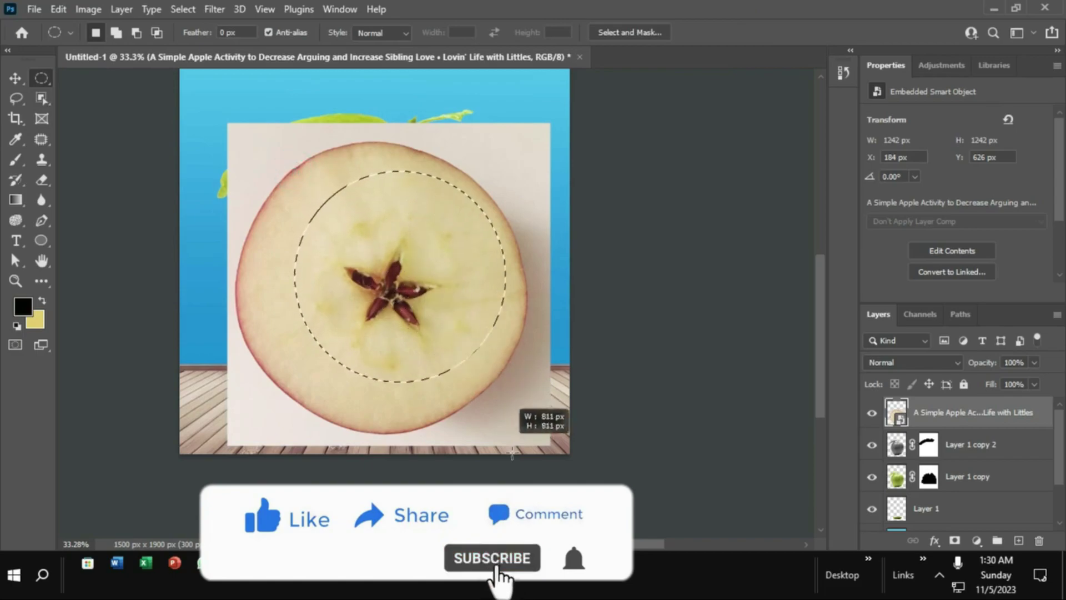
pyautogui.click(540, 481)
pyautogui.moveTo(295, 172)
pyautogui.mouseDown()
pyautogui.moveTo(583, 451)
pyautogui.moveTo(544, 422)
pyautogui.mouseUp()
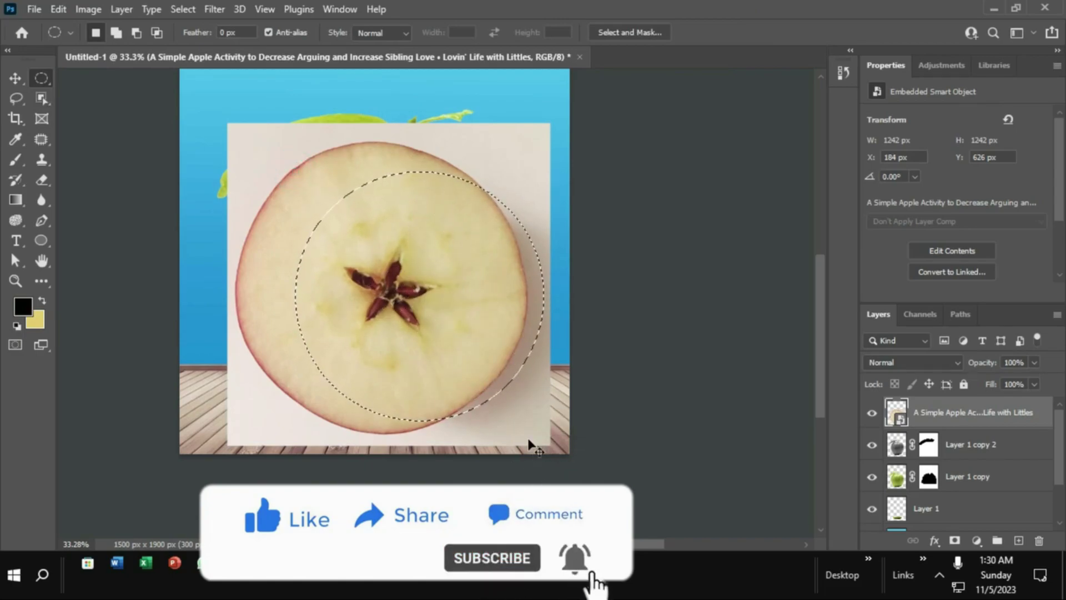
pyautogui.hotkey('shift', 'Left')
pyautogui.hotkey('shift', 'Left')
pyautogui.hotkey('shift', 'Left')
pyautogui.hotkey('shift', 'Left')
pyautogui.hotkey('shift', 'Left')
pyautogui.hotkey('shift', 'Left')
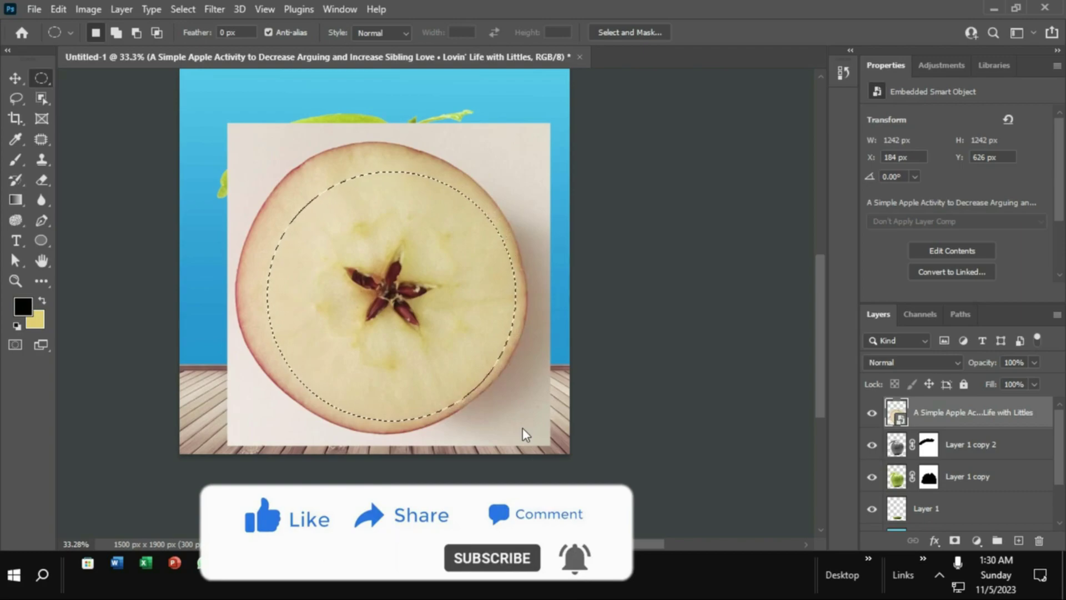
pyautogui.hotkey('shift', 'Up')
pyautogui.hotkey('shift', 'Up')
pyautogui.hotkey('shift', 'Up')
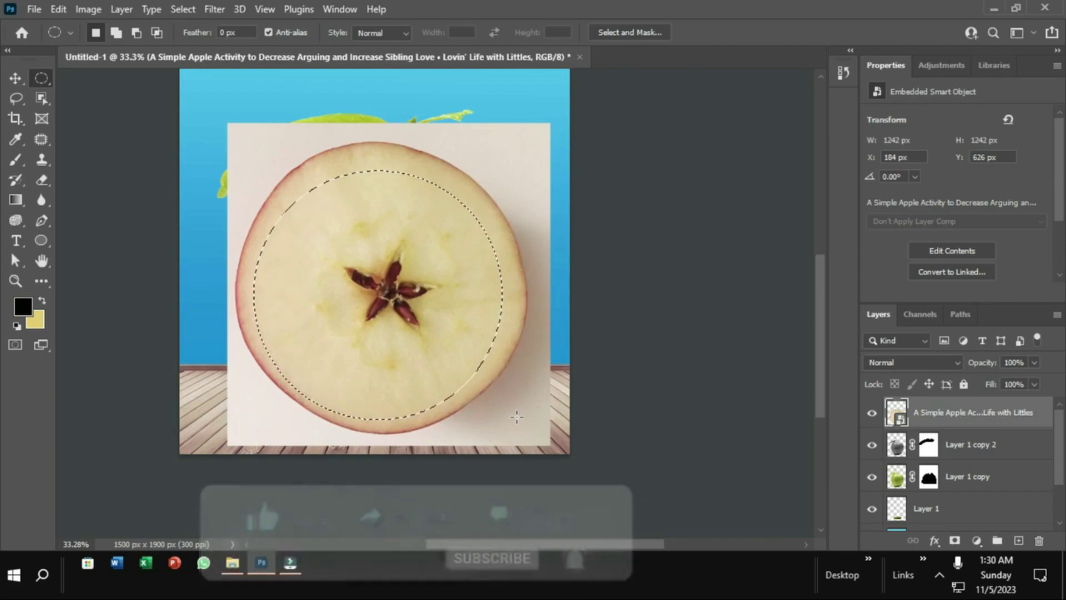
# - Nudge the circle into place, copy it to Layer 2, and delete the original photo layer
pyautogui.hotkey('shift', 'Right')
pyautogui.hotkey('shift', 'Down')
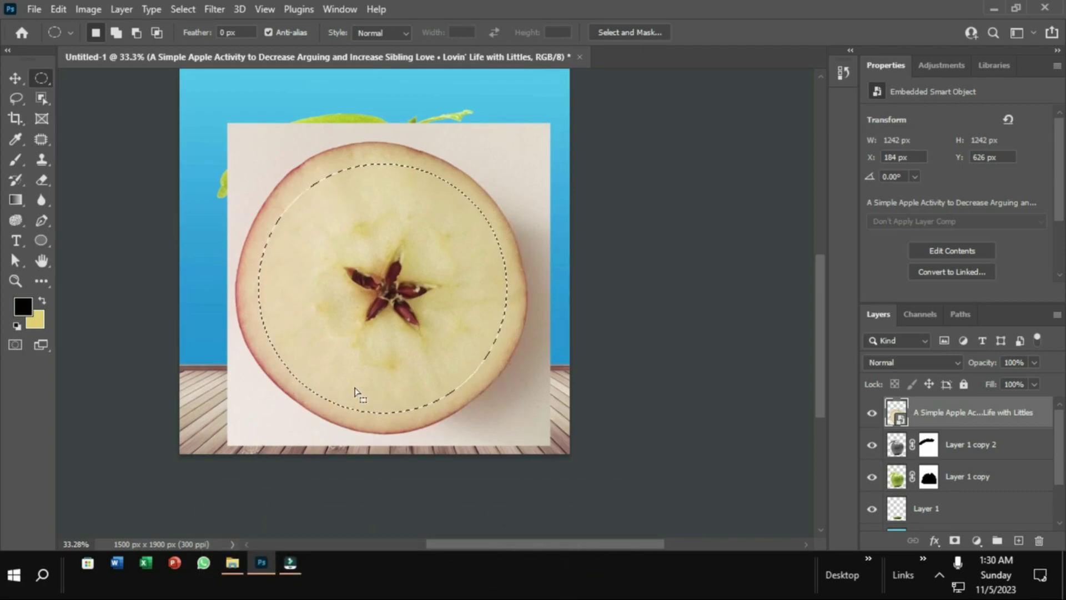
pyautogui.hotkey('ctrl', 'j')
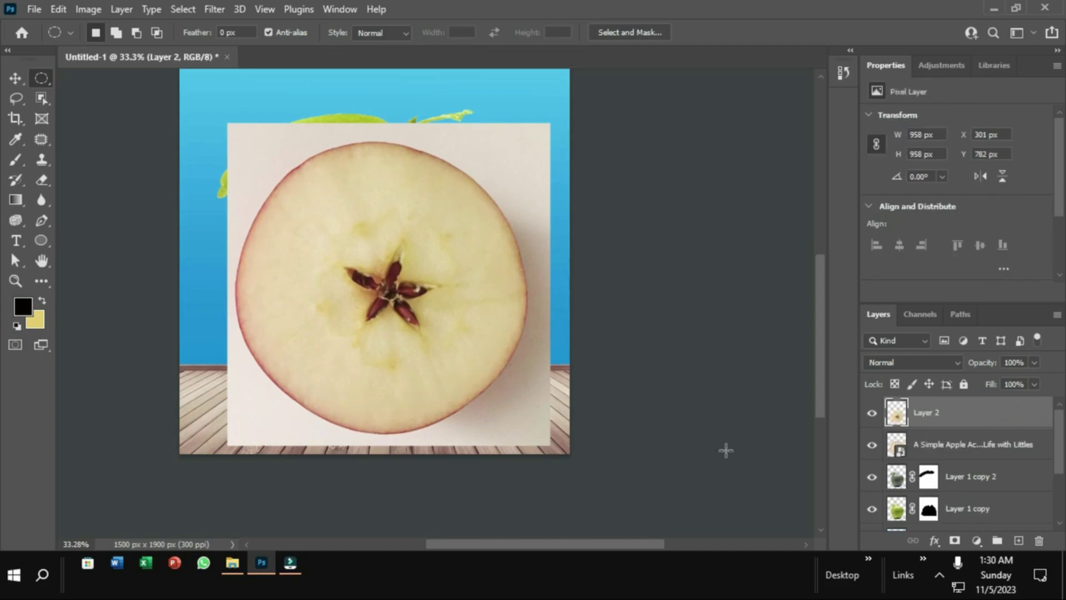
pyautogui.moveTo(1033, 448); pyautogui.dragTo(1038, 540)
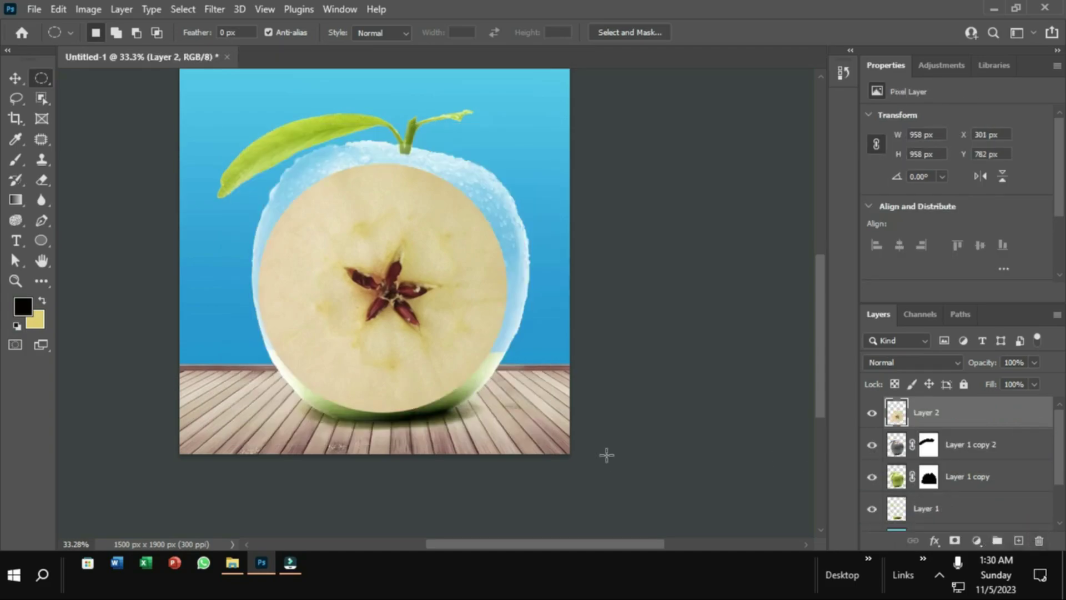
# - Squash the apple slice into a flat ellipse over the green base
pyautogui.click(11, 80)
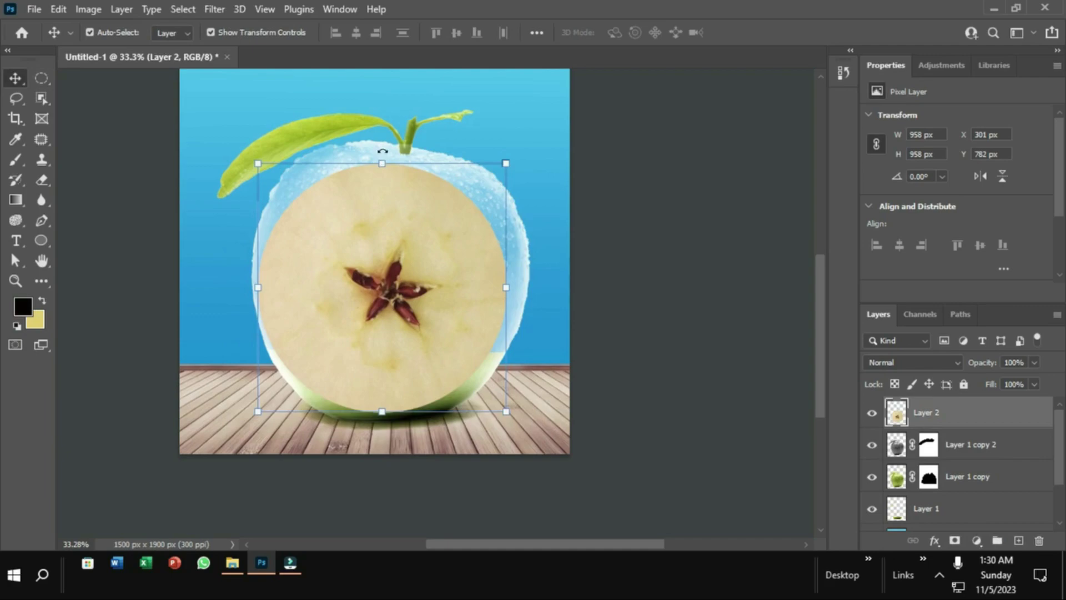
pyautogui.moveTo(381, 164); pyautogui.dragTo(382, 342)
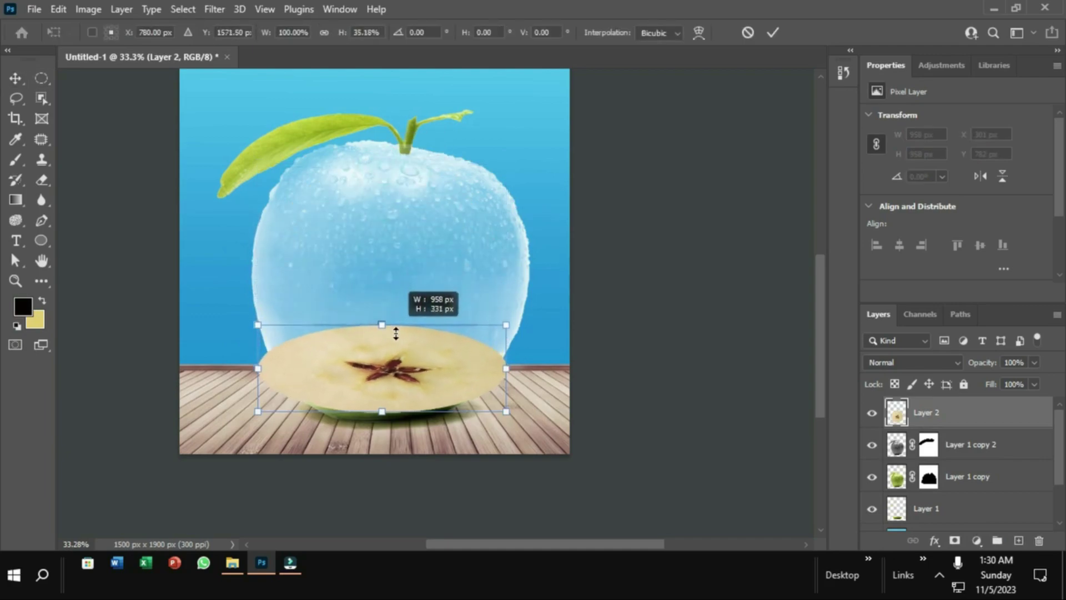
pyautogui.moveTo(396, 384); pyautogui.dragTo(392, 335)
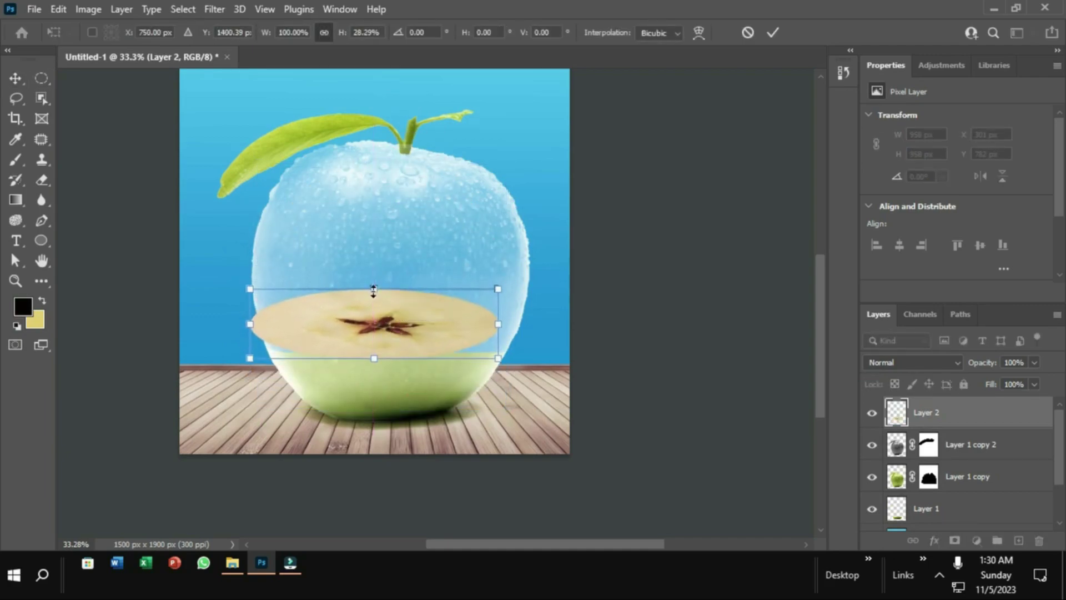
pyautogui.moveTo(373, 289)
pyautogui.mouseDown()
pyautogui.moveTo(373, 315)
pyautogui.moveTo(416, 340)
pyautogui.mouseUp()
pyautogui.scroll(4, 378, 307)
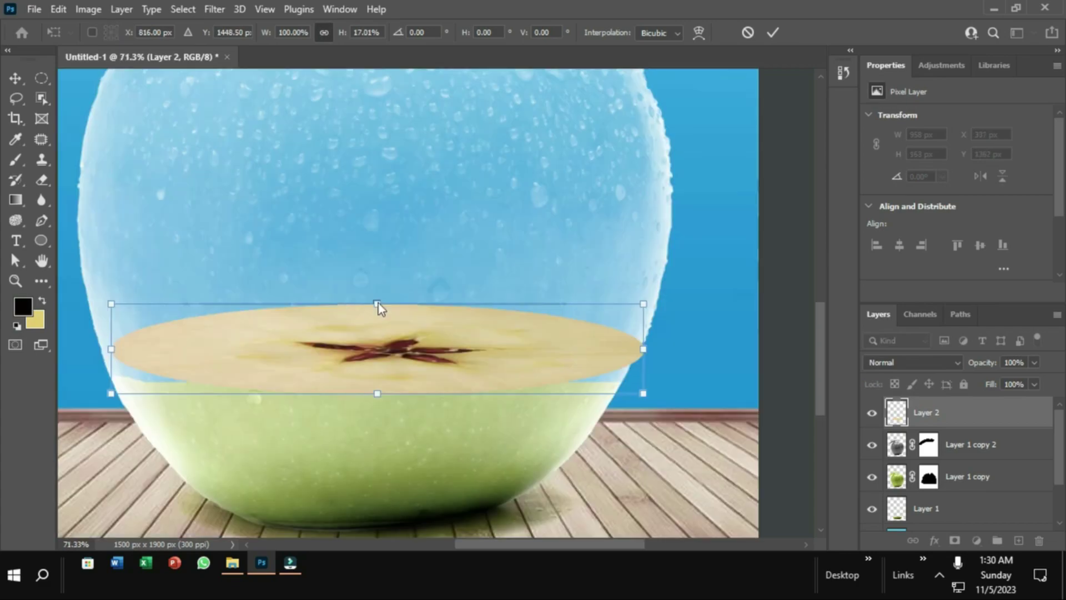
pyautogui.moveTo(377, 303); pyautogui.dragTo(377, 347)
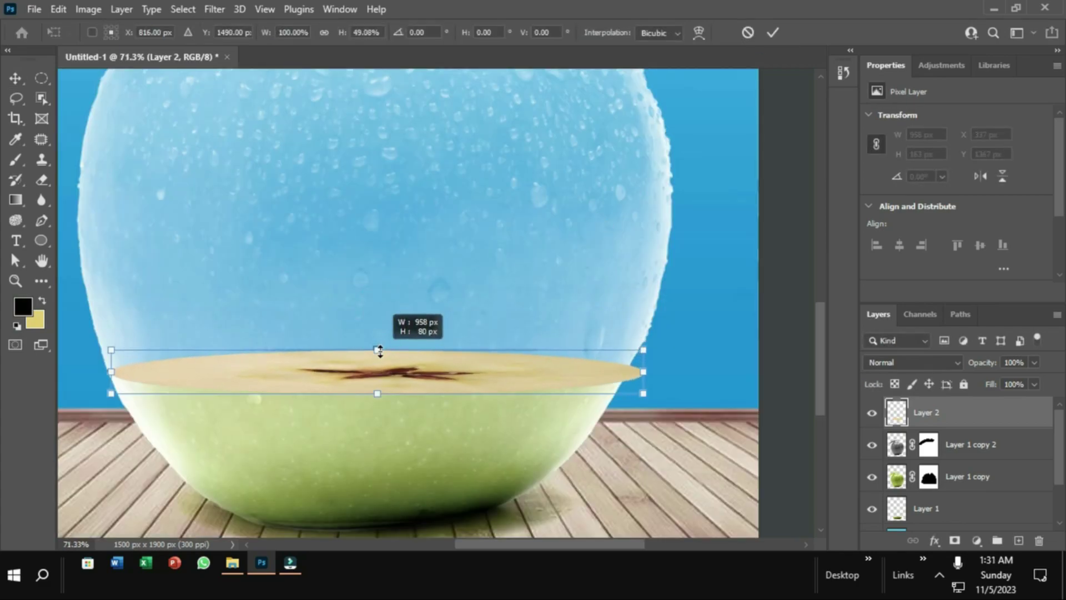
pyautogui.moveTo(470, 382)
pyautogui.mouseDown()
pyautogui.moveTo(458, 384)
pyautogui.moveTo(476, 392)
pyautogui.mouseUp()
pyautogui.press('Return')
# - Nudge the slice down and narrow it to match the base width
pyautogui.scroll(2, 475, 383)
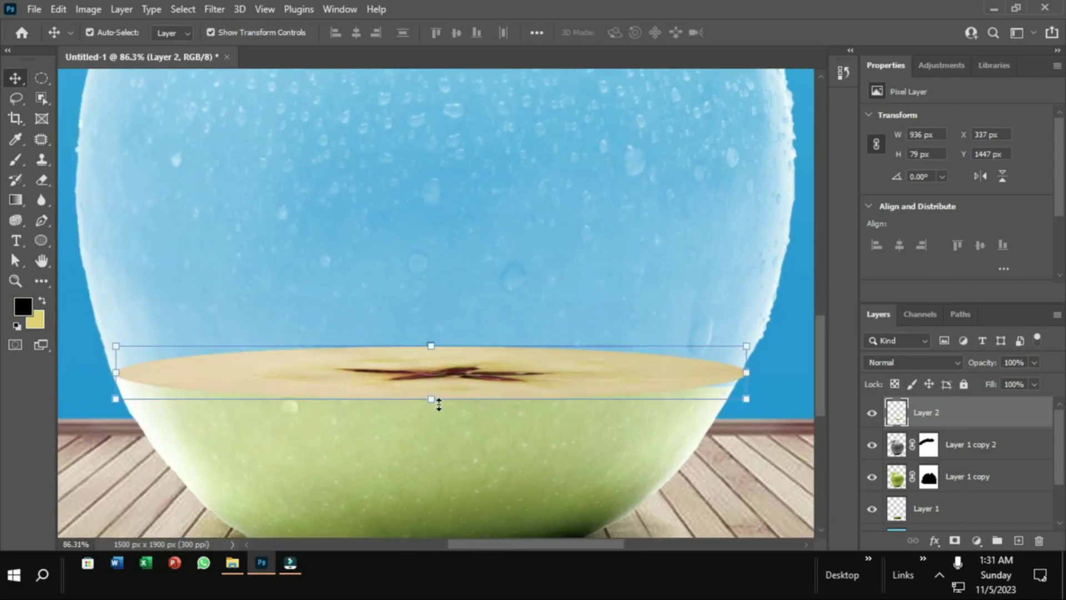
pyautogui.press('Down')
pyautogui.press('Down')
pyautogui.press('Down')
pyautogui.press('Down')
pyautogui.press('Down')
pyautogui.press('Down')
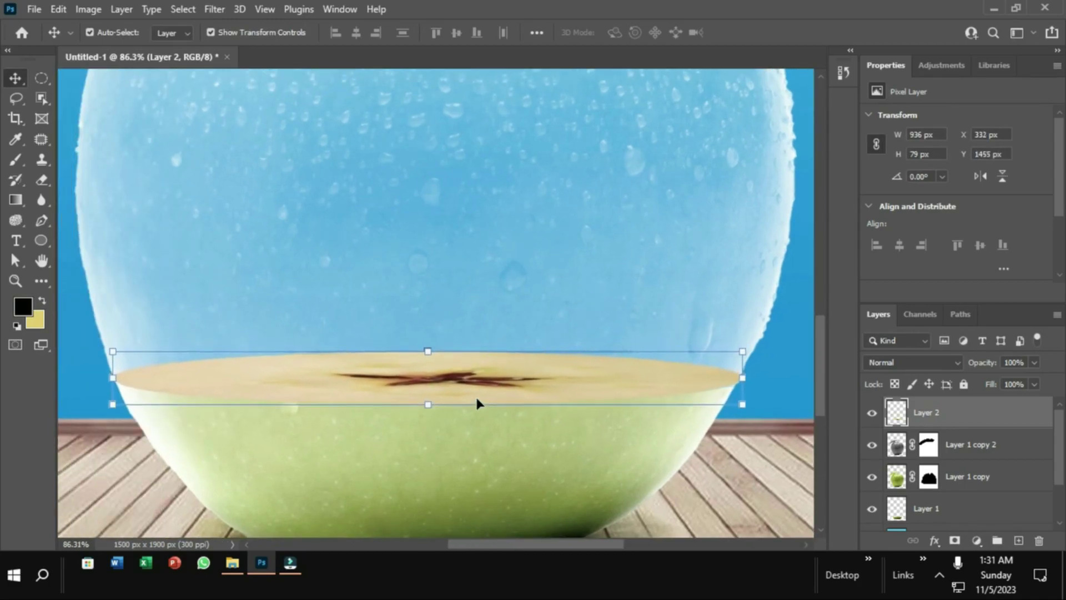
pyautogui.press('Down')
pyautogui.press('Down')
pyautogui.press('Down')
pyautogui.moveTo(745, 383); pyautogui.dragTo(744, 383)
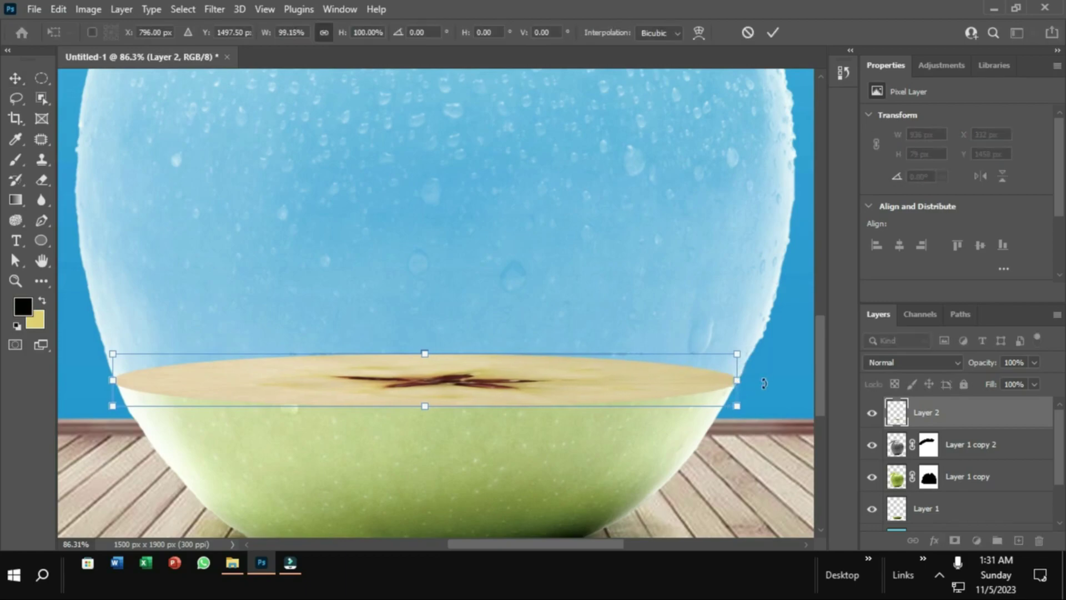
pyautogui.click(777, 32)
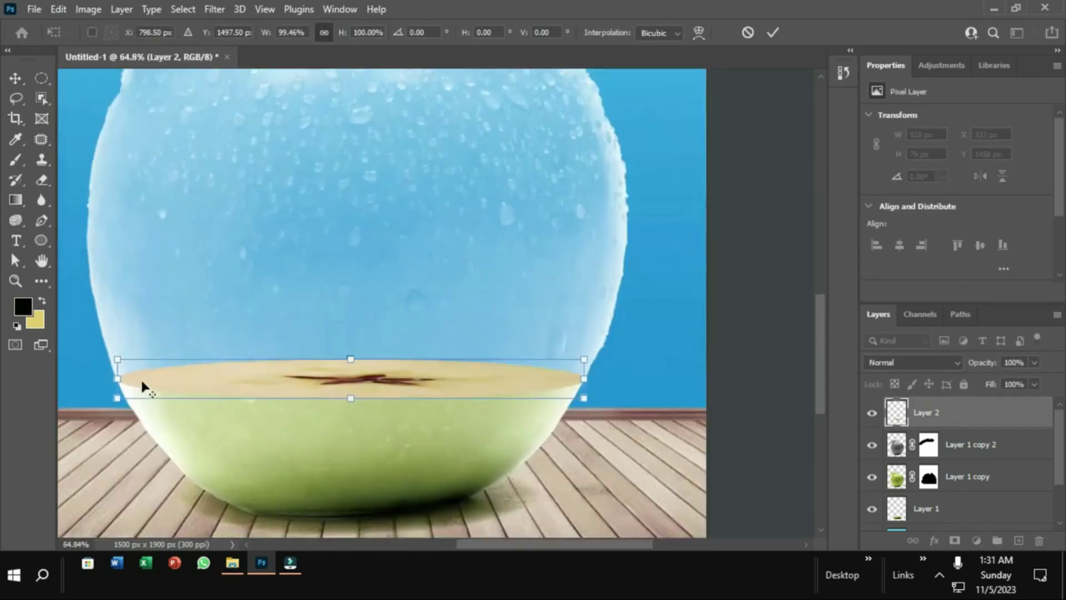
pyautogui.scroll(-5, 141, 377)
pyautogui.click(736, 140)
# - Stretch the slice slightly taller, ending at 923 x 93 px
pyautogui.scroll(-2, 310, 379)
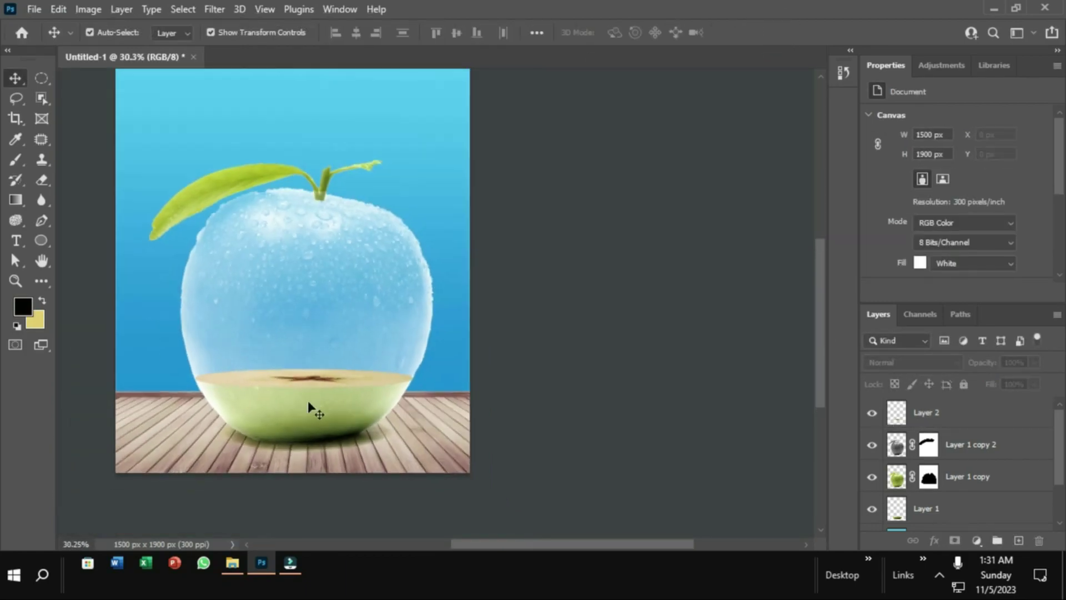
pyautogui.scroll(2, 394, 427)
pyautogui.click(433, 417)
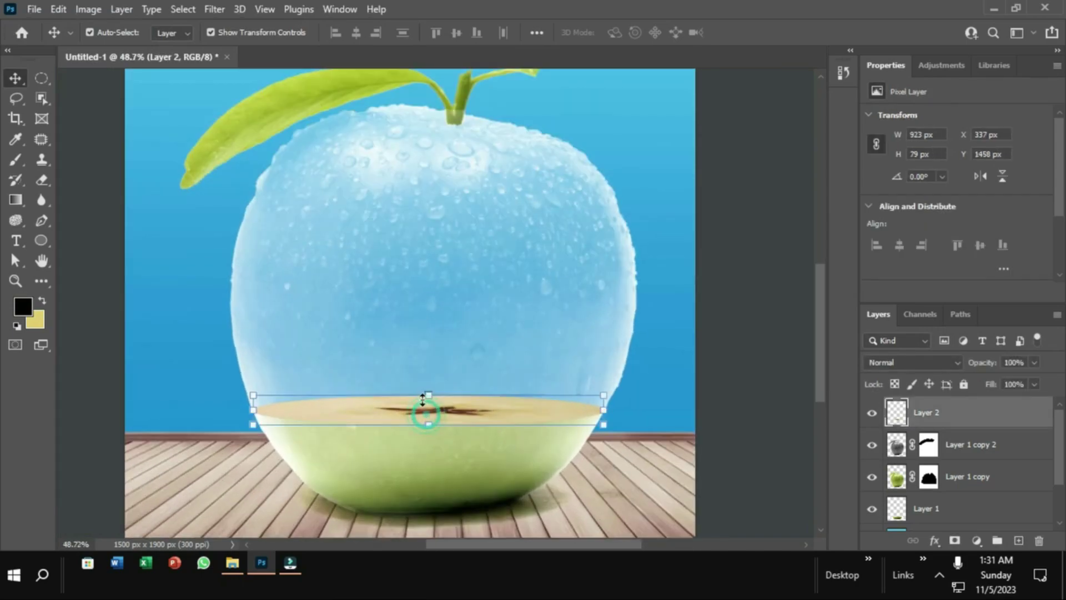
pyautogui.moveTo(428, 399); pyautogui.dragTo(428, 390)
pyautogui.click(773, 34)
# - Move Layer 2 beneath Layer 1 copy 2 in the layer stack
pyautogui.scroll(-2, 452, 460)
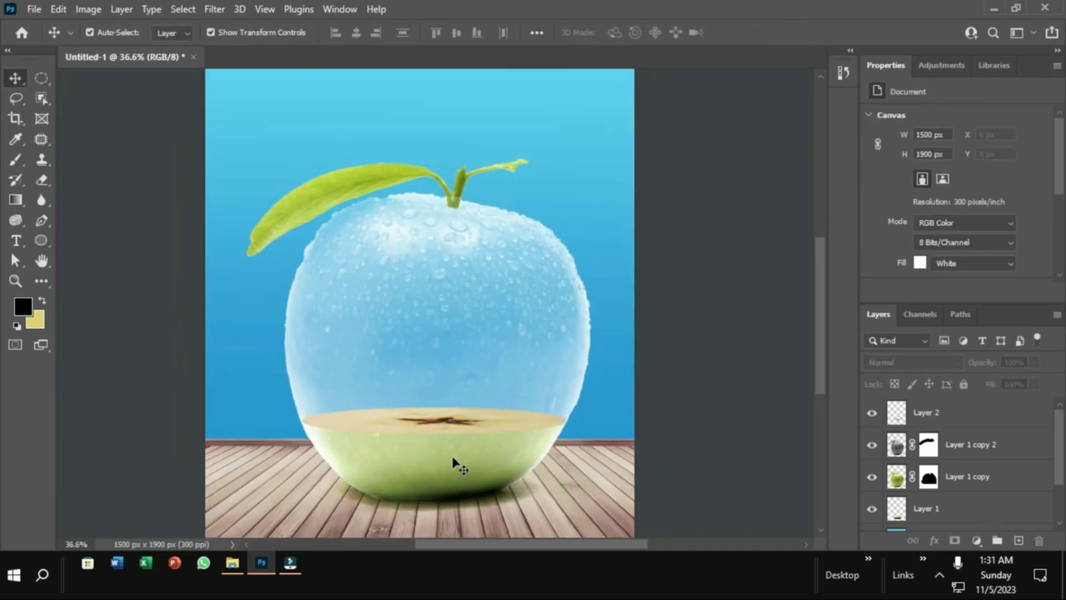
pyautogui.scroll(-1, 407, 451)
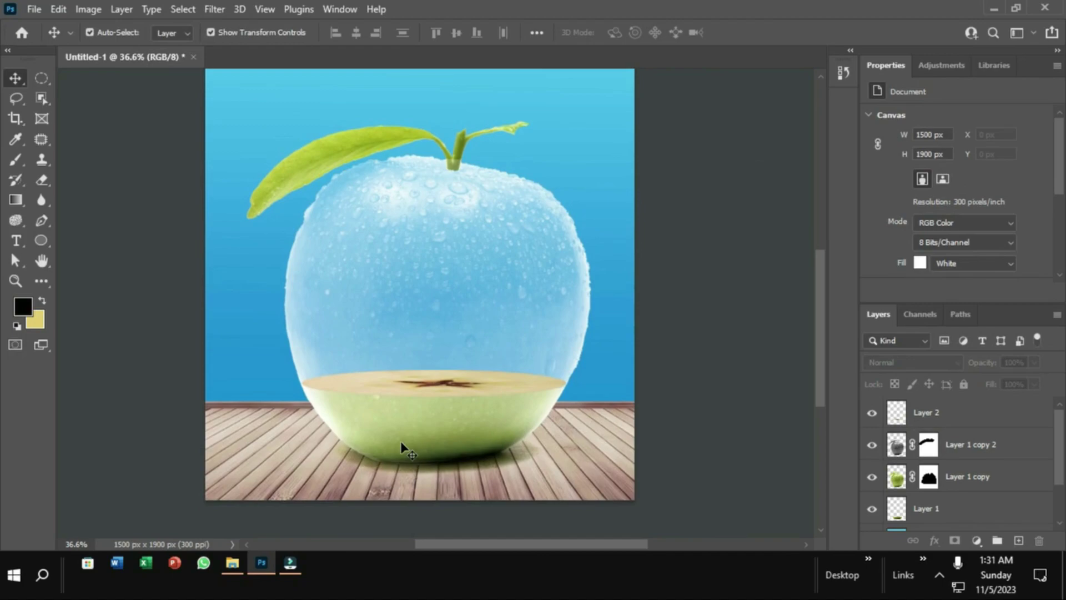
pyautogui.moveTo(981, 420); pyautogui.dragTo(931, 466)
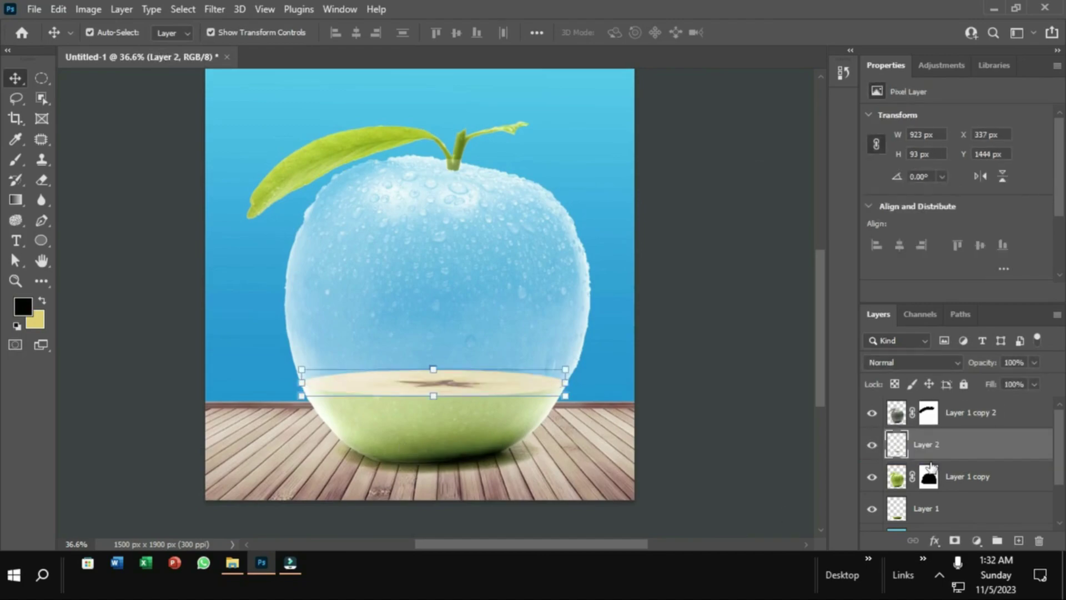
pyautogui.scroll(-1, 750, 452)
pyautogui.click(745, 451)
# - Place the fresh-water texture above Layer 2, scaled to about 20% and over the glass apple
pyautogui.scroll(-1, 526, 416)
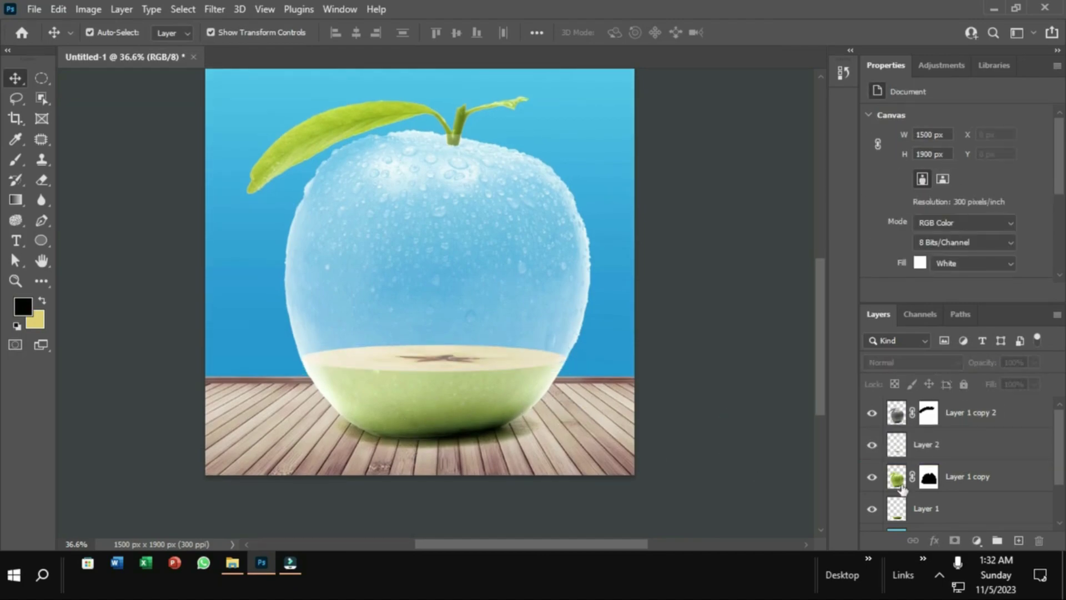
pyautogui.click(956, 451)
pyautogui.click(34, 9)
pyautogui.click(72, 343)
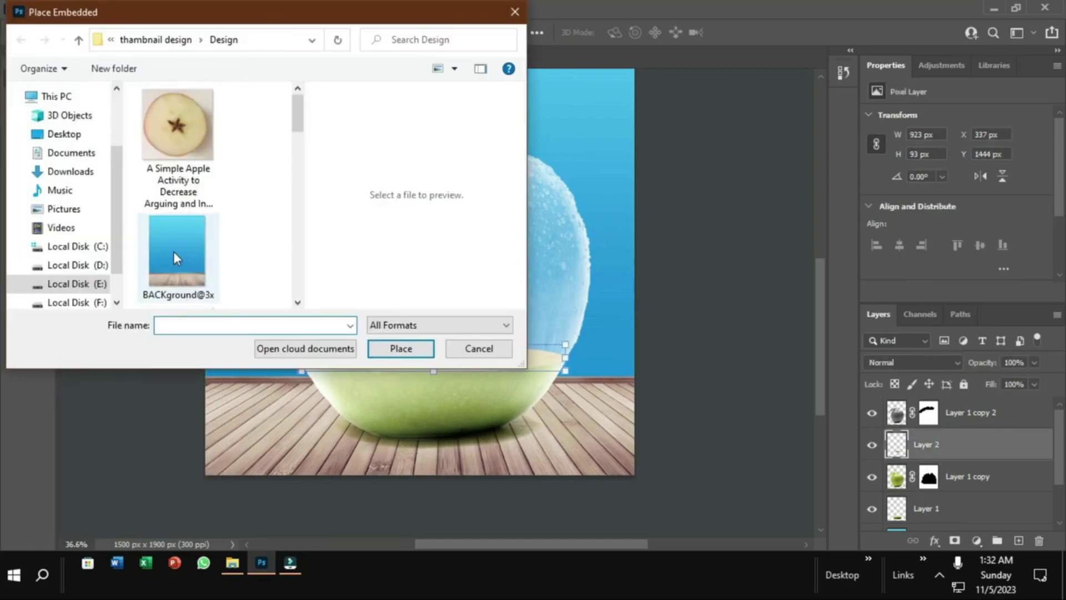
pyautogui.scroll(-2, 173, 250)
pyautogui.click(173, 151)
pyautogui.doubleClick(173, 151)
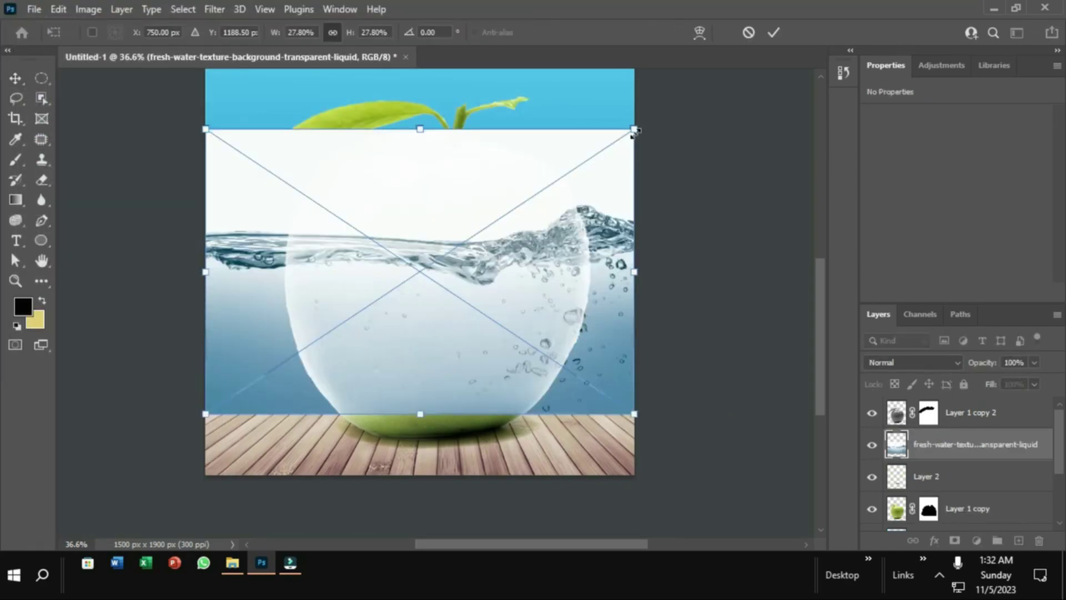
pyautogui.moveTo(633, 133); pyautogui.dragTo(513, 209)
pyautogui.moveTo(436, 340); pyautogui.dragTo(514, 309)
pyautogui.click(773, 32)
# - Mask the water to the apple outline and erase overflow past its left and right edges
pyautogui.keyDown('ctrl'); pyautogui.click(928, 509); pyautogui.keyUp('ctrl')
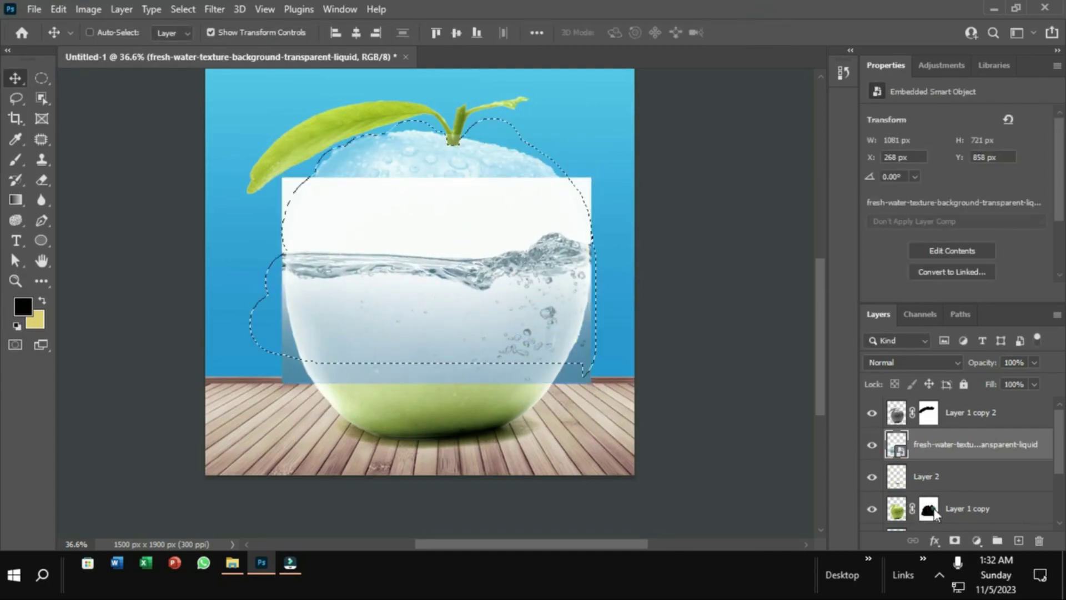
pyautogui.click(954, 539)
pyautogui.scroll(2, 421, 405)
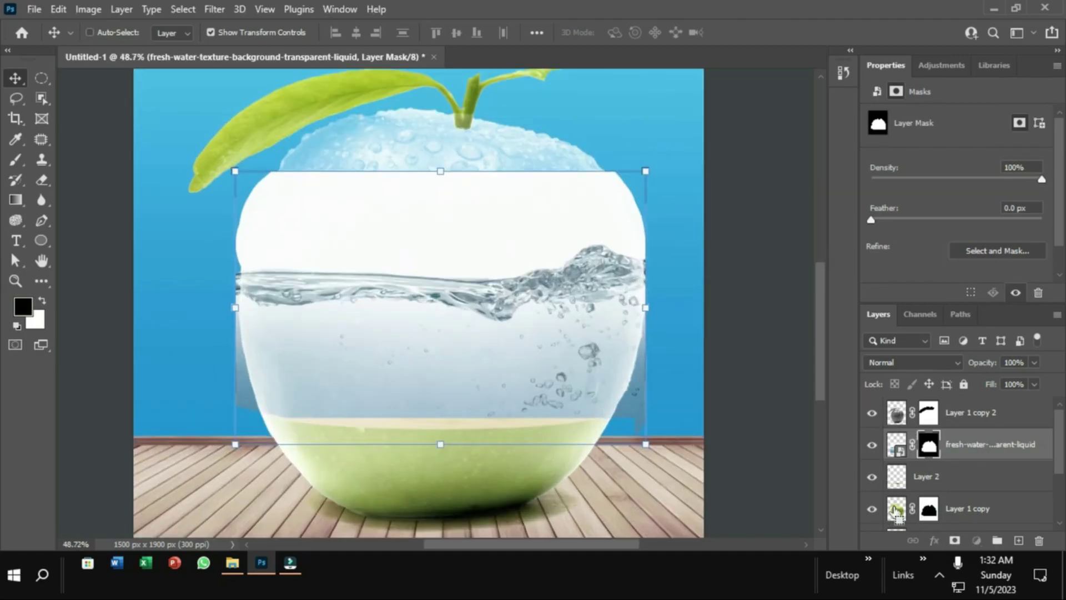
pyautogui.click(17, 160)
pyautogui.rightClick(233, 211)
pyautogui.press('Escape')
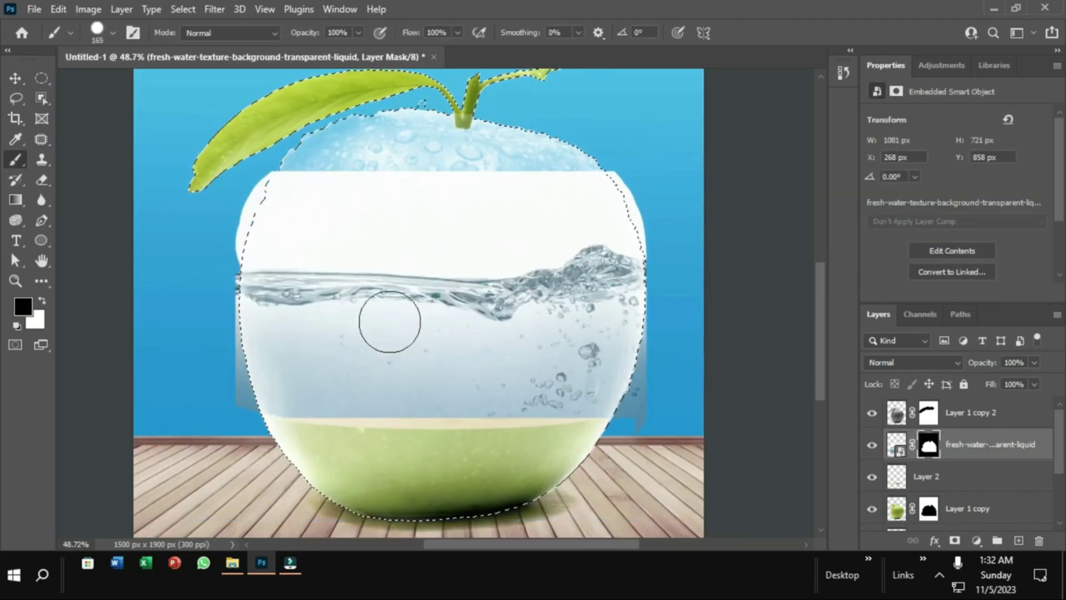
pyautogui.hotkey('ctrl', 'shift', 'i')
pyautogui.moveTo(267, 183); pyautogui.dragTo(274, 452)
pyautogui.moveTo(616, 183)
pyautogui.mouseDown()
pyautogui.moveTo(632, 321)
pyautogui.moveTo(650, 309)
pyautogui.mouseUp()
pyautogui.hotkey('ctrl', 'd')
pyautogui.press('v')
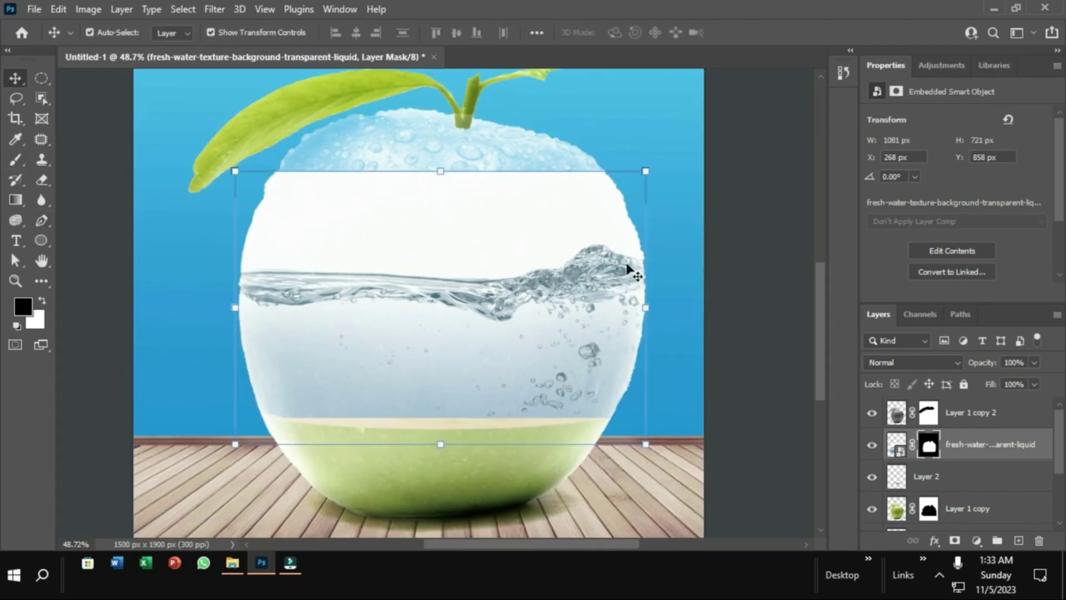
pyautogui.scroll(-2, 512, 305)
pyautogui.scroll(3, 516, 305)
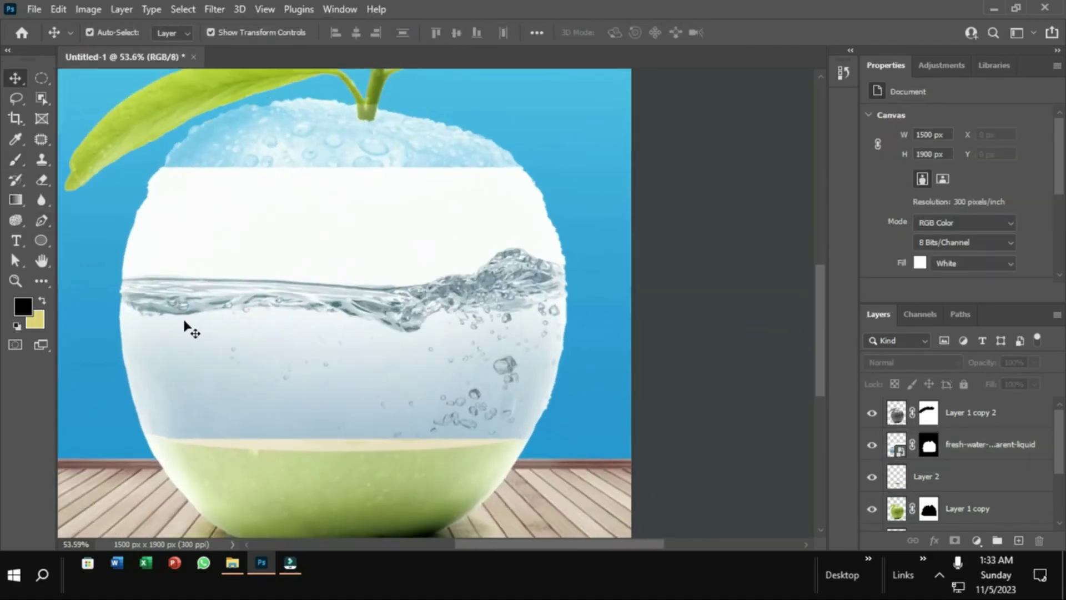
# - Prepare a soft round brush at about 42% flow on the fresh-water layer's mask
pyautogui.click(172, 246)
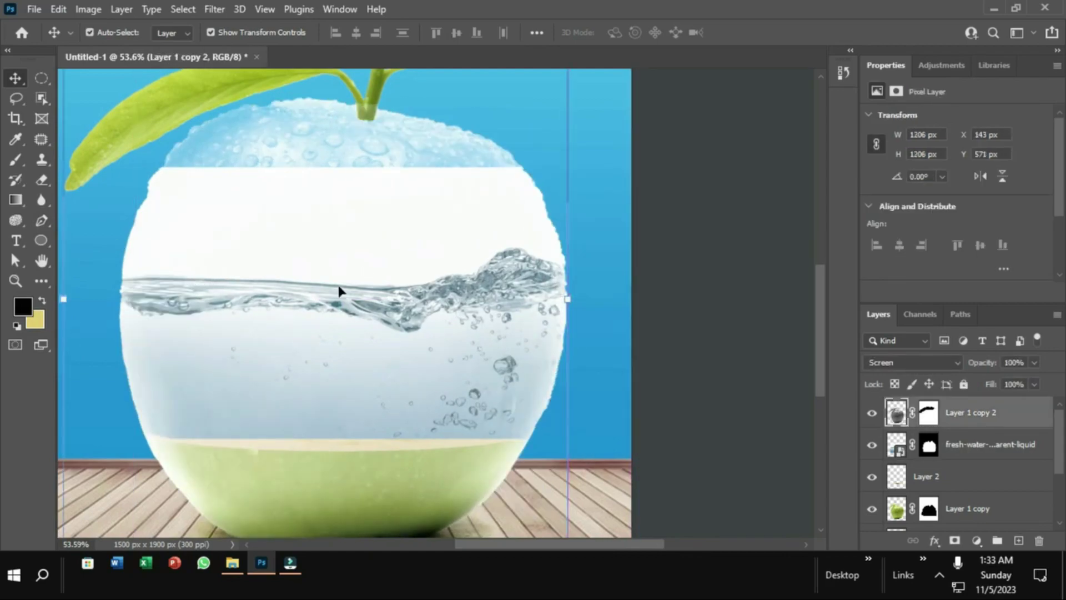
pyautogui.scroll(-1, 338, 289)
pyautogui.click(15, 160)
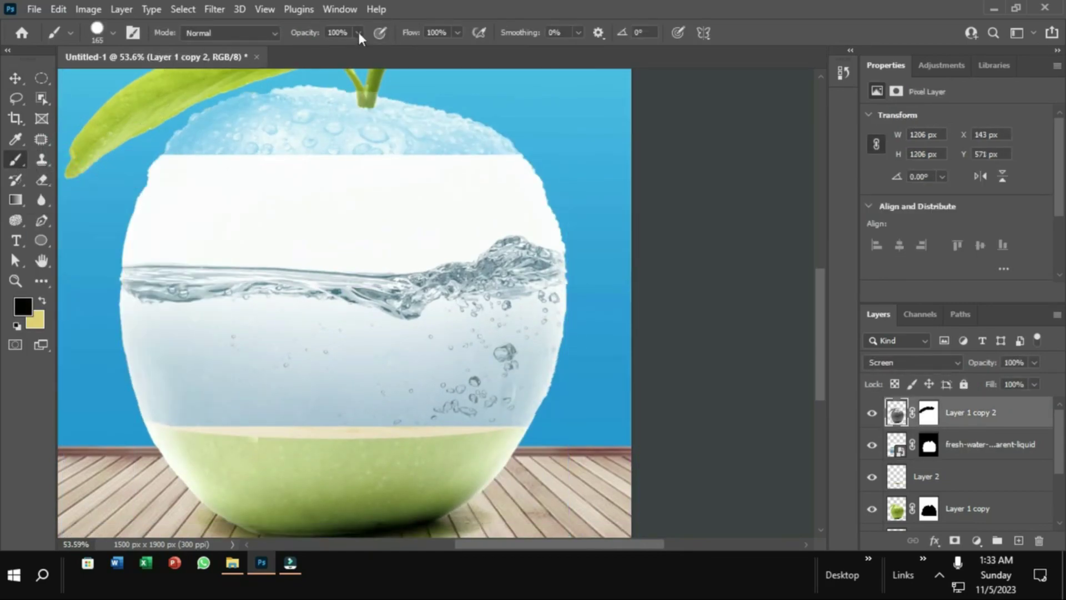
pyautogui.click(457, 33)
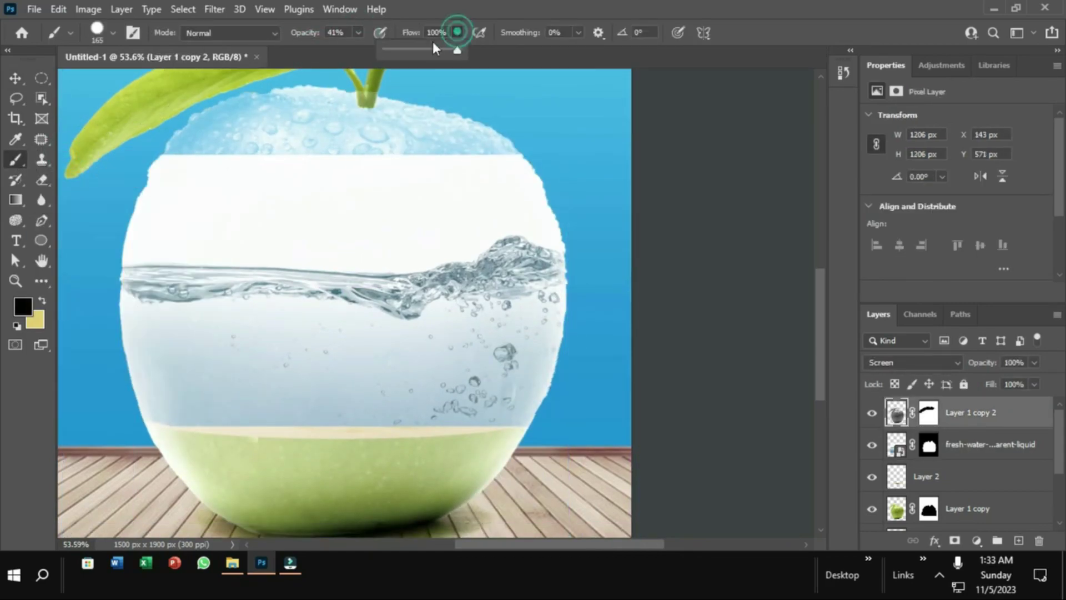
pyautogui.click(100, 40)
pyautogui.click(31, 174)
pyautogui.click(285, 381)
pyautogui.click(928, 444)
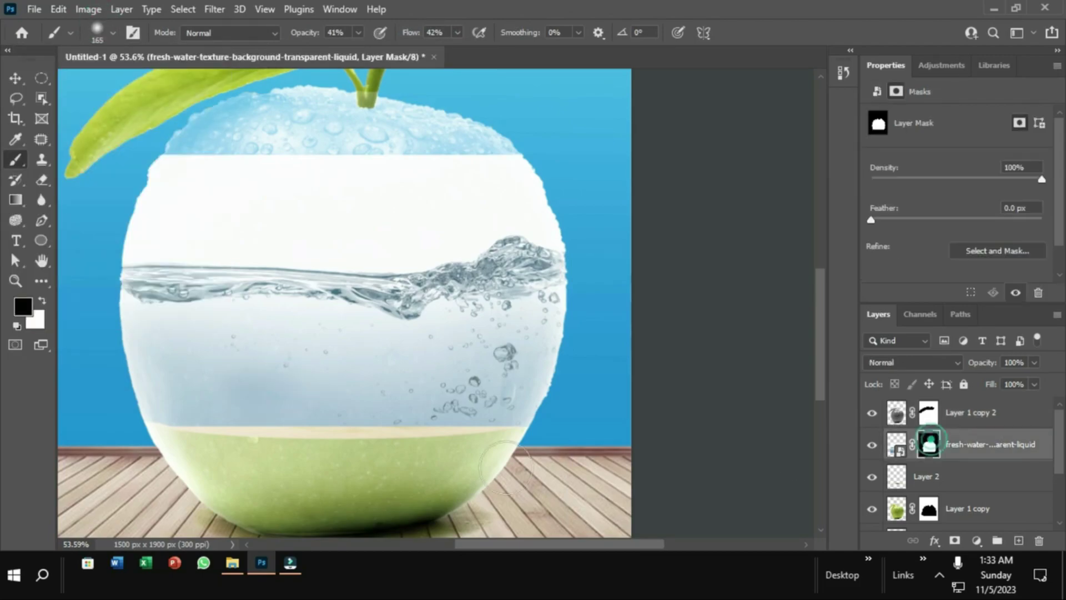
pyautogui.scroll(2, 287, 401)
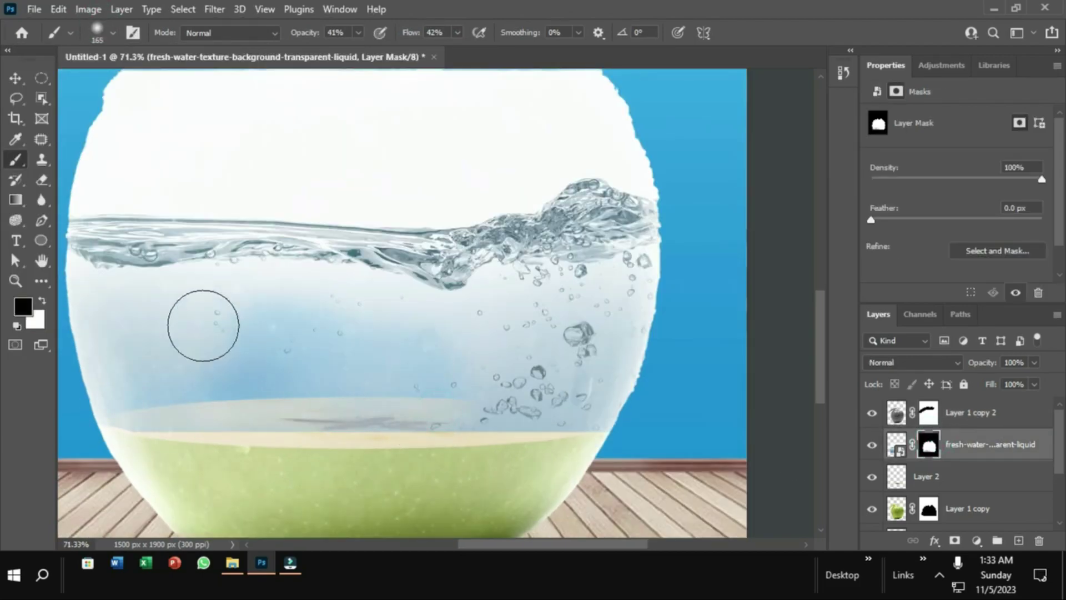
# - Paint away the whitish haze in the water, using a smaller brush for finer areas
pyautogui.moveTo(225, 316); pyautogui.dragTo(405, 352)
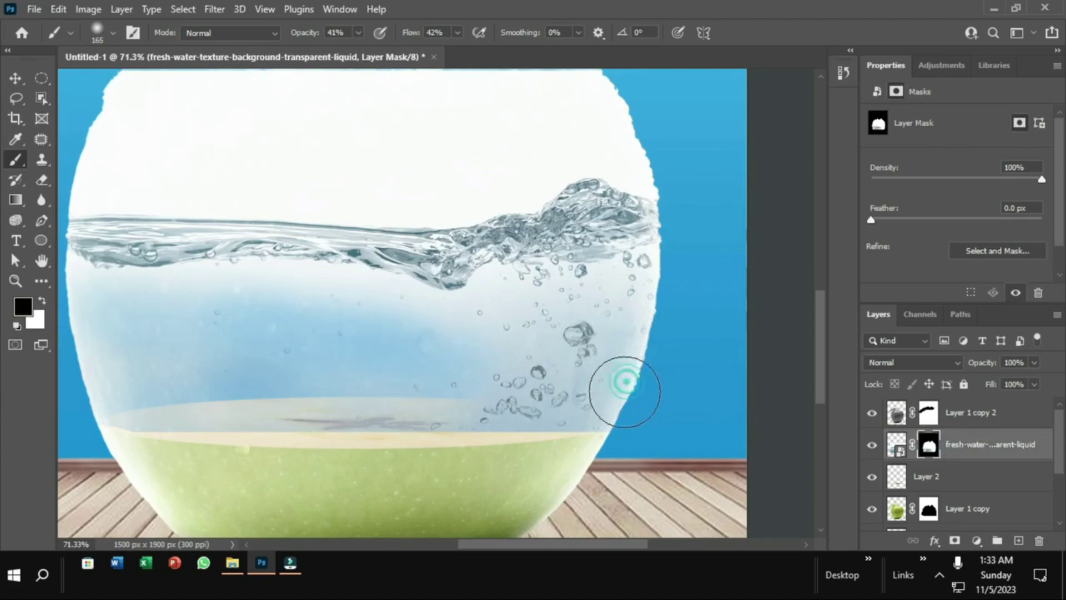
pyautogui.rightClick(658, 309)
pyautogui.moveTo(733, 321); pyautogui.dragTo(723, 321)
pyautogui.press('Return')
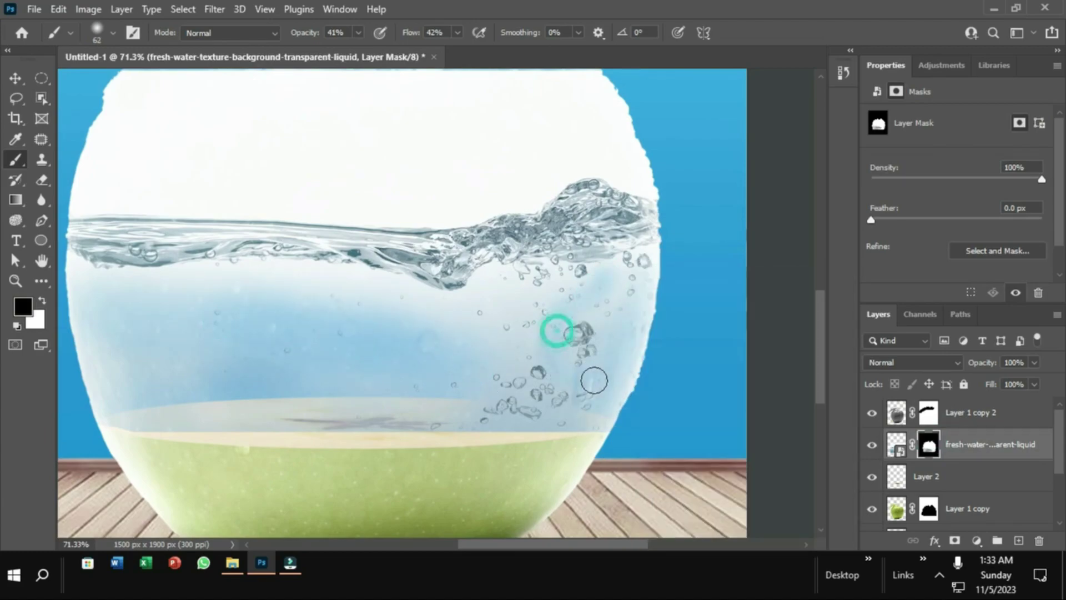
pyautogui.moveTo(594, 380); pyautogui.dragTo(525, 363)
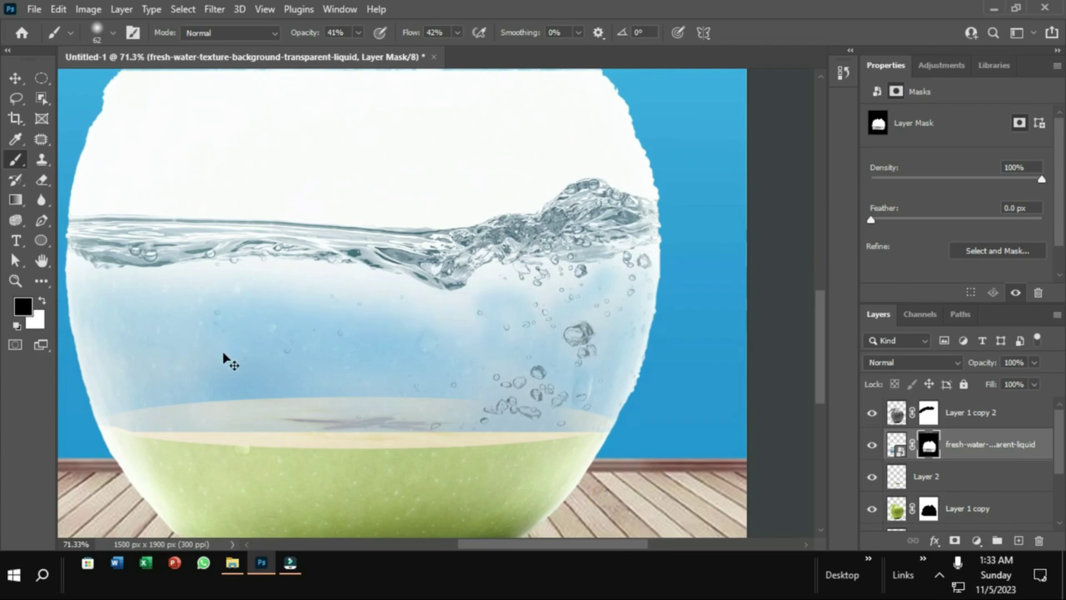
# - Enlarge the brush again and restore the flow to 100%
pyautogui.scroll(-2, 228, 360)
pyautogui.rightClick(376, 409)
pyautogui.moveTo(427, 304); pyautogui.dragTo(439, 304)
pyautogui.press('Return')
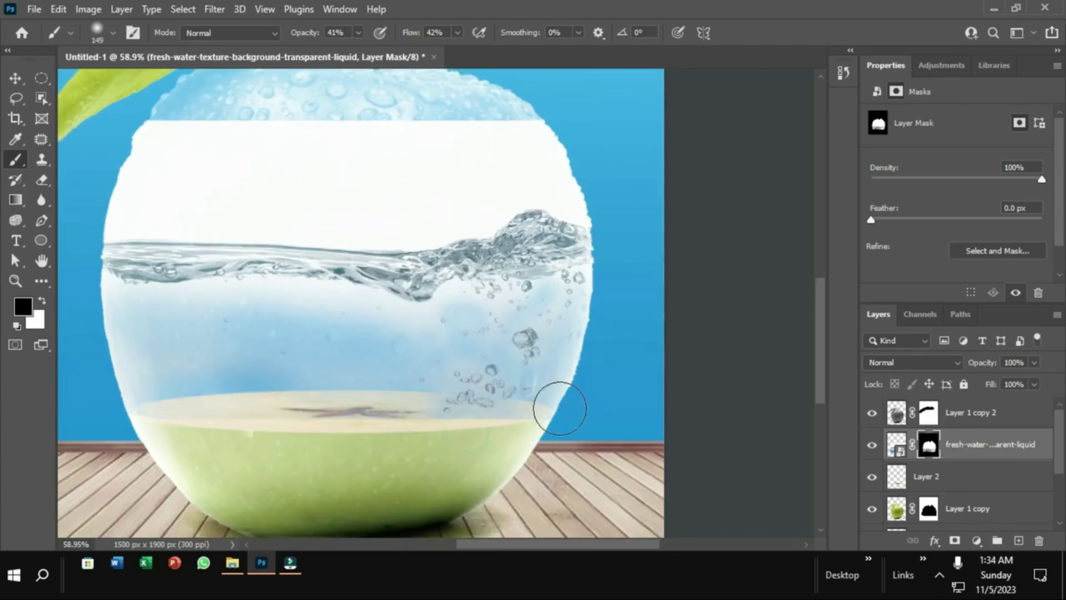
pyautogui.scroll(-1, 423, 416)
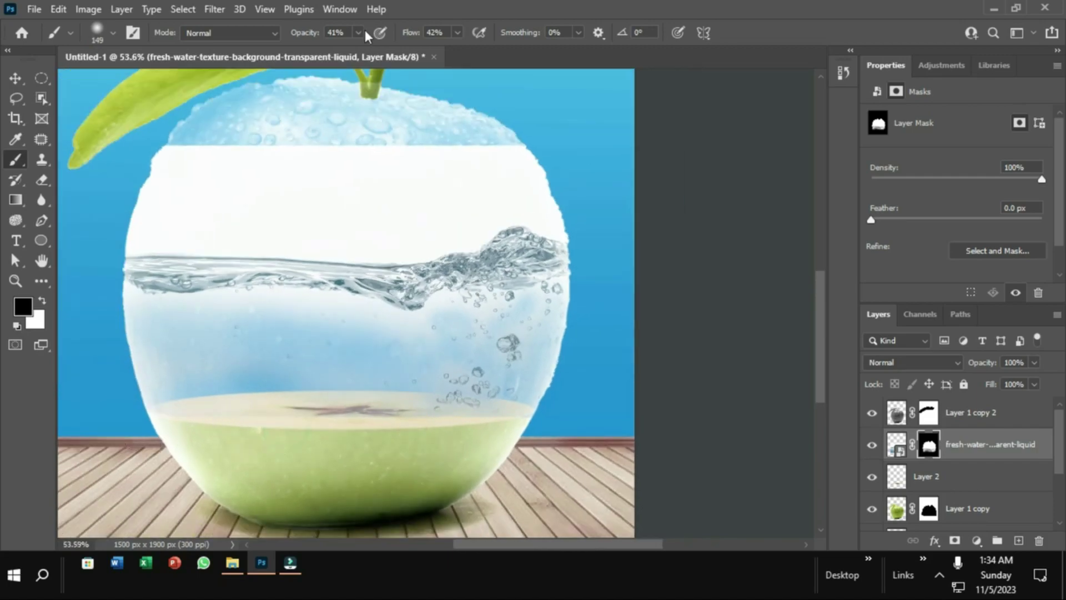
pyautogui.moveTo(457, 51); pyautogui.dragTo(456, 51)
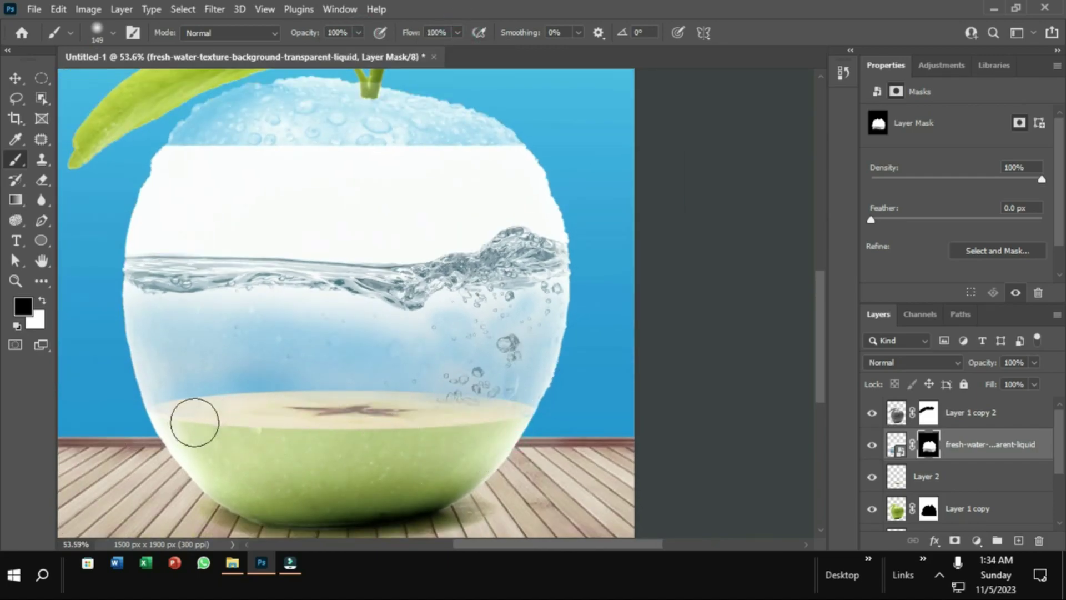
pyautogui.scroll(1, 310, 432)
pyautogui.scroll(1, 310, 431)
pyautogui.click(16, 78)
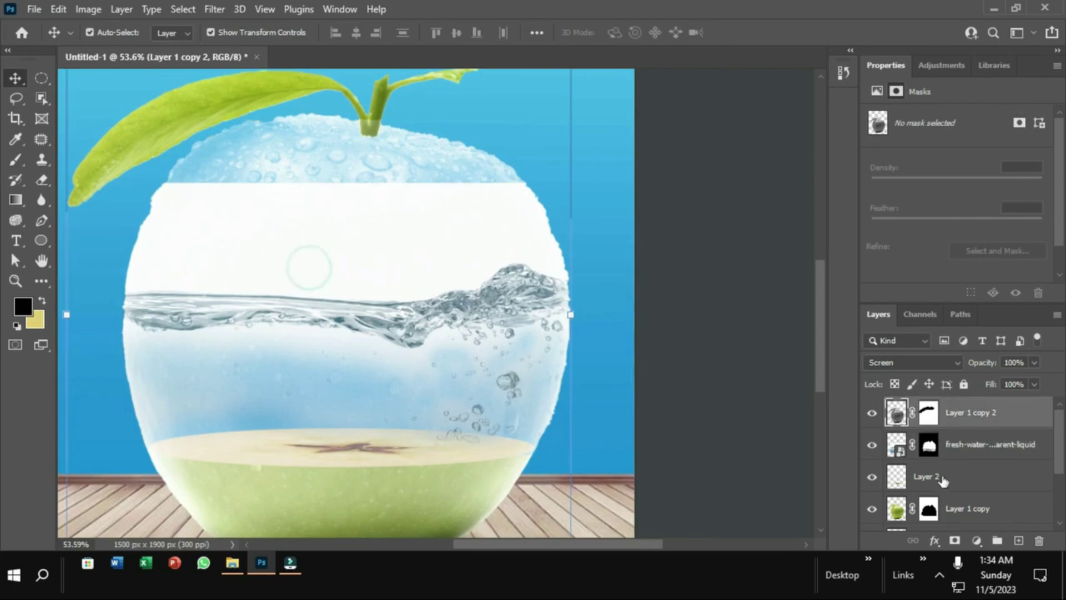
# - Select the white apple top down to the waterline and paint it out of the water mask
pyautogui.click(41, 100)
pyautogui.moveTo(119, 183)
pyautogui.mouseDown()
pyautogui.moveTo(572, 294)
pyautogui.moveTo(523, 286)
pyautogui.mouseUp()
pyautogui.rightClick(42, 98)
pyautogui.click(83, 116)
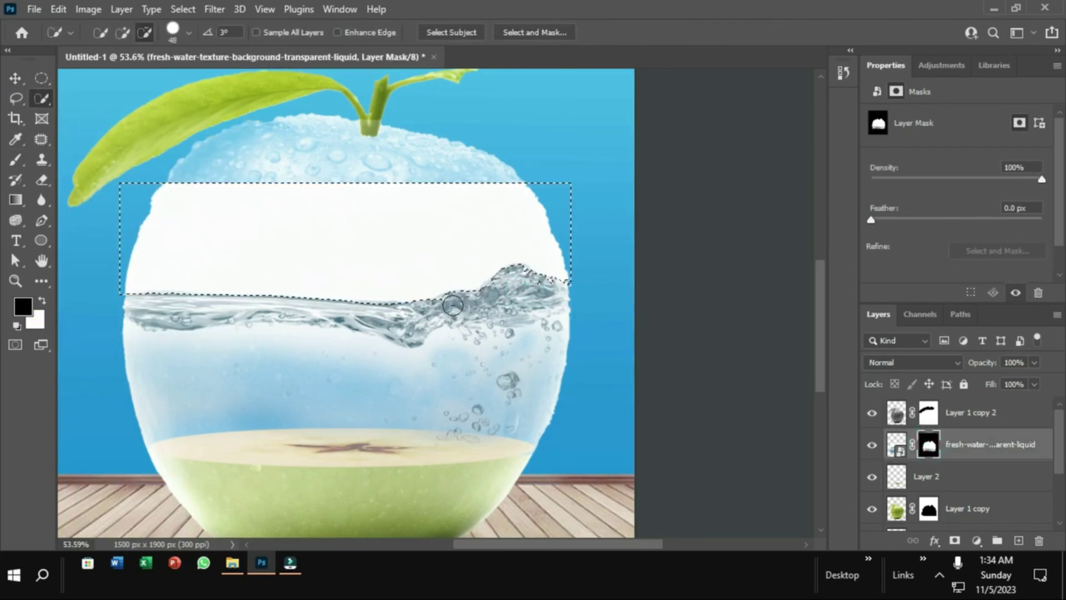
pyautogui.scroll(-1, 394, 319)
pyautogui.scroll(-1, 394, 319)
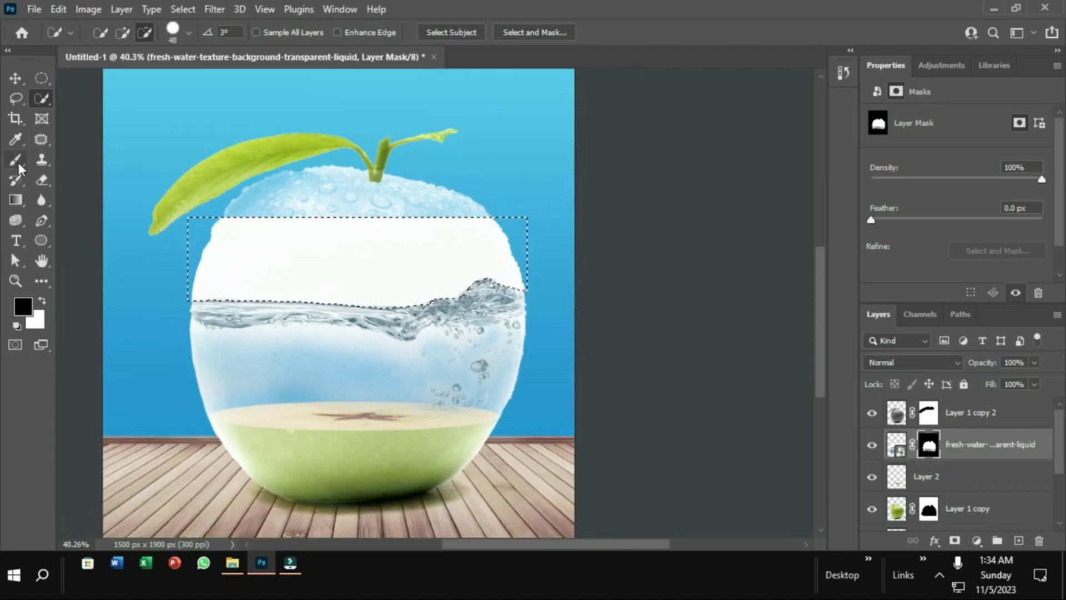
pyautogui.click(15, 160)
pyautogui.moveTo(211, 239)
pyautogui.mouseDown()
pyautogui.moveTo(365, 252)
pyautogui.moveTo(345, 281)
pyautogui.moveTo(269, 287)
pyautogui.mouseUp()
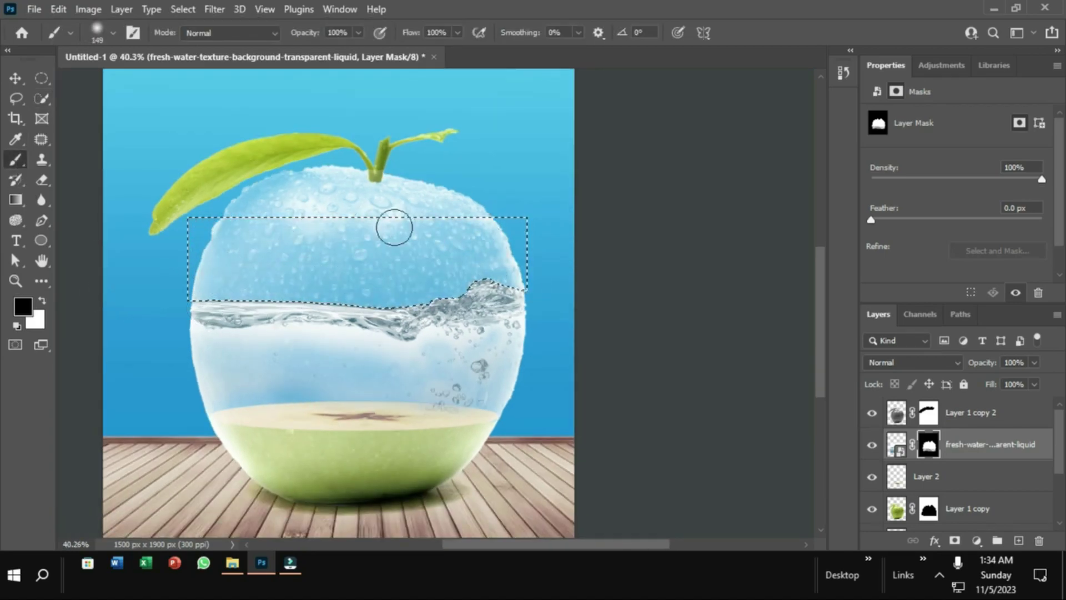
# - Raise the water layer so its surface sits higher, at Y 760 px
pyautogui.click(15, 78)
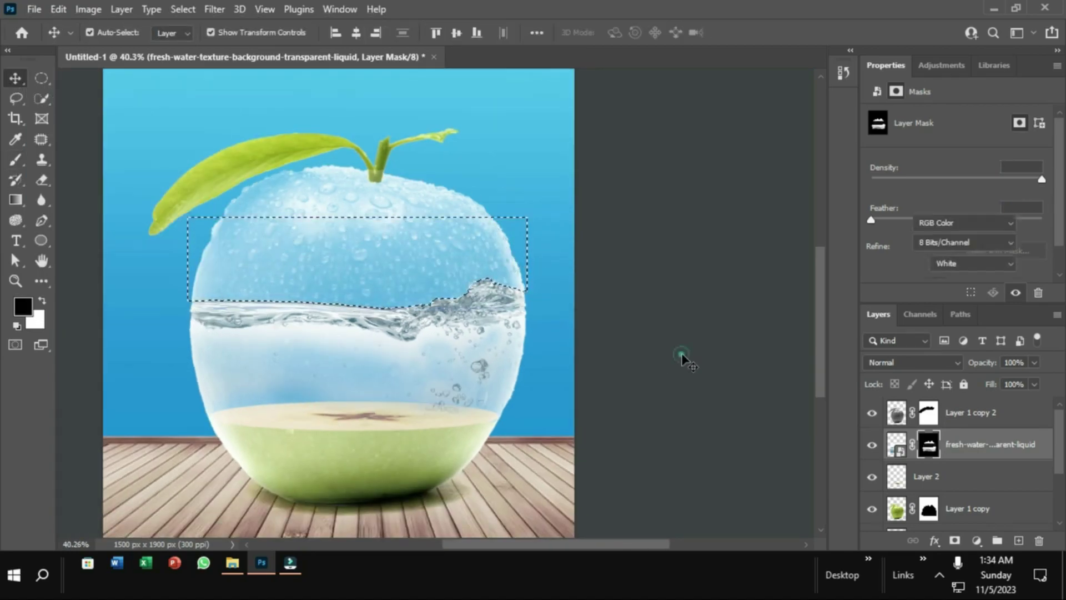
pyautogui.click(998, 450)
pyautogui.hotkey('ctrl', 'd')
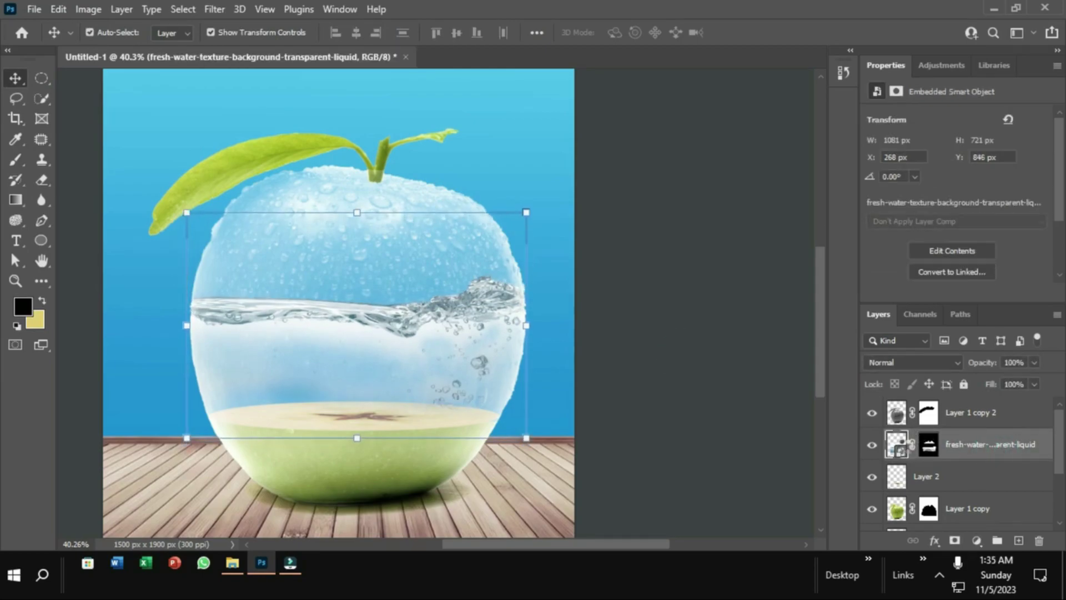
pyautogui.hotkey('shift', 'Up')
pyautogui.hotkey('shift', 'Up')
pyautogui.hotkey('shift', 'Up')
pyautogui.hotkey('shift', 'Up')
pyautogui.hotkey('shift', 'Up')
pyautogui.hotkey('shift', 'Up')
pyautogui.hotkey('shift', 'Up')
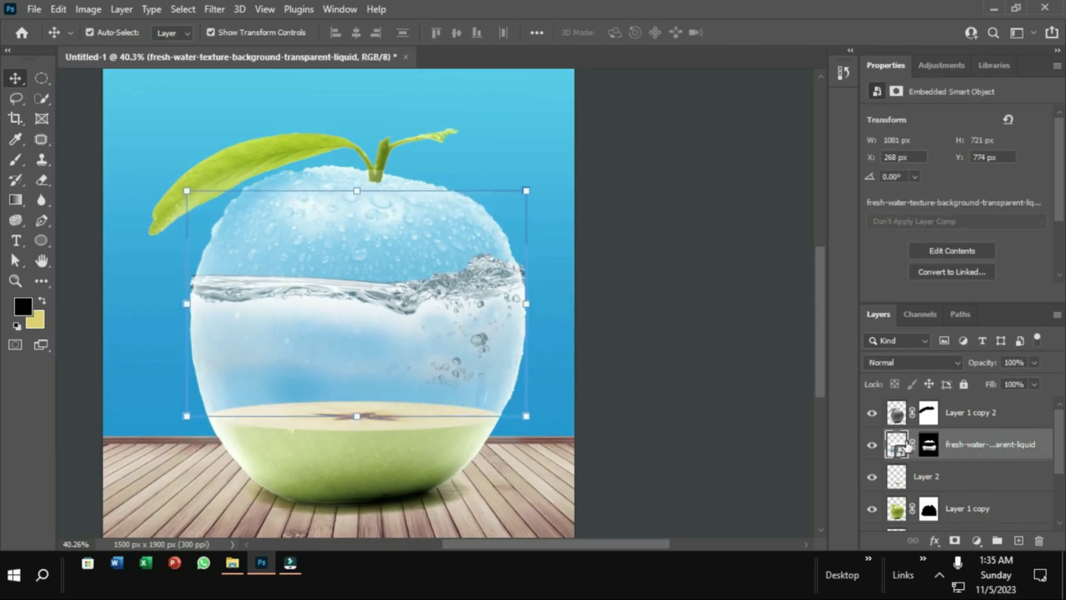
pyautogui.hotkey('shift', 'Up')
pyautogui.hotkey('shift', 'Up')
pyautogui.click(728, 302)
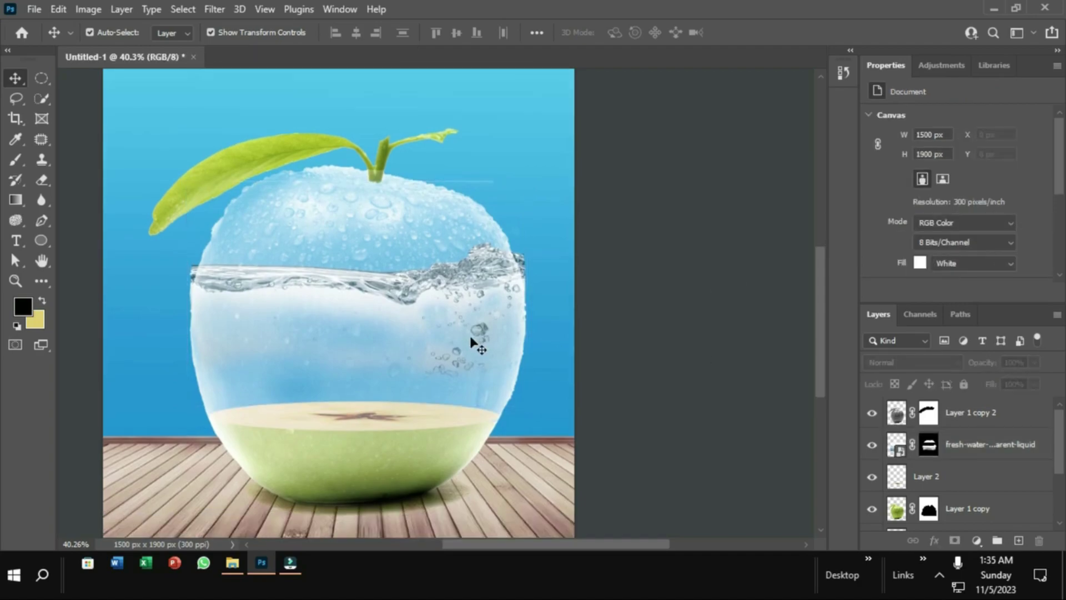
pyautogui.click(992, 447)
pyautogui.hotkey('shift', 'Down')
pyautogui.hotkey('shift', 'Down')
pyautogui.hotkey('shift', 'Down')
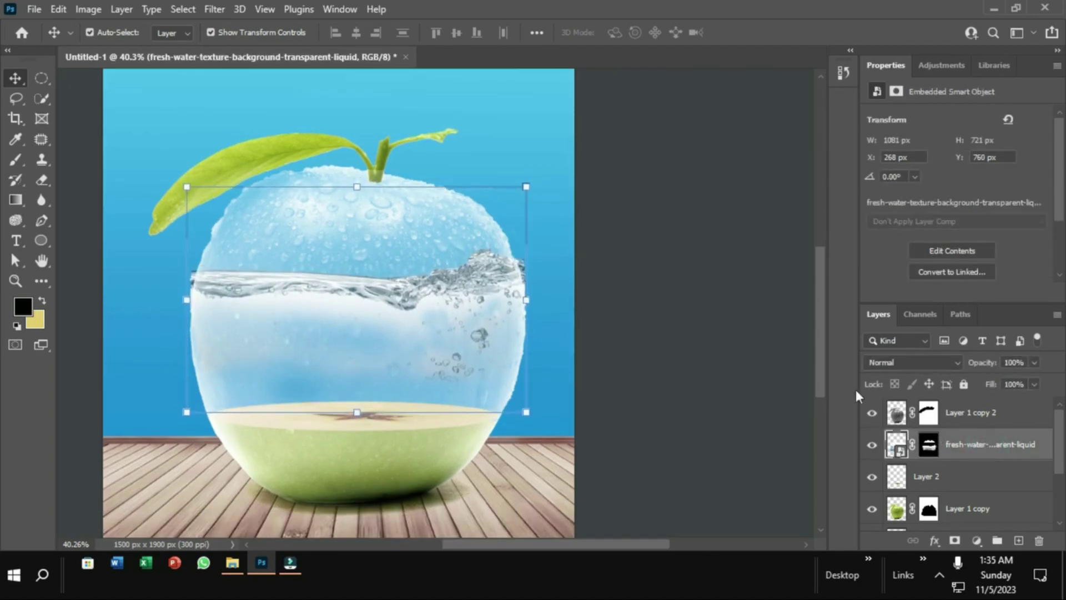
pyautogui.click(758, 370)
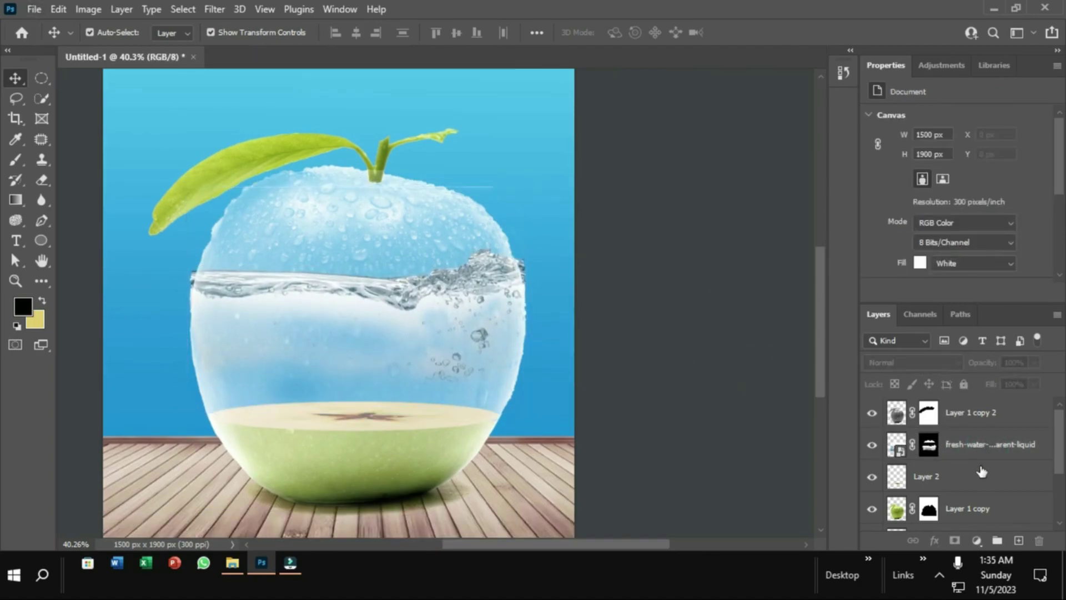
pyautogui.click(977, 468)
# - Place the fesh@3x fish image as an embedded layer
pyautogui.click(33, 10)
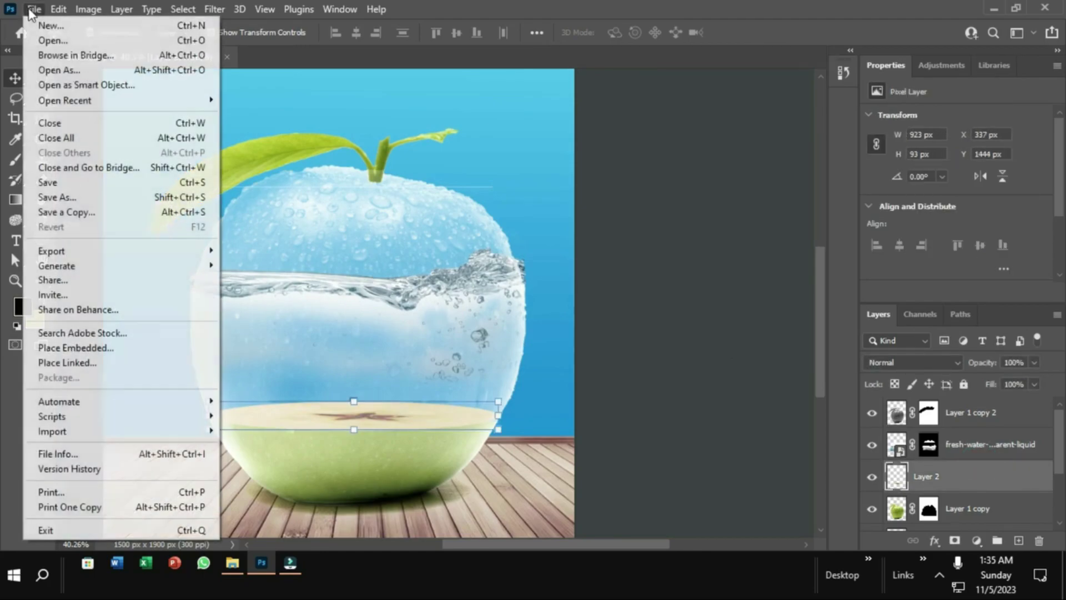
pyautogui.click(79, 352)
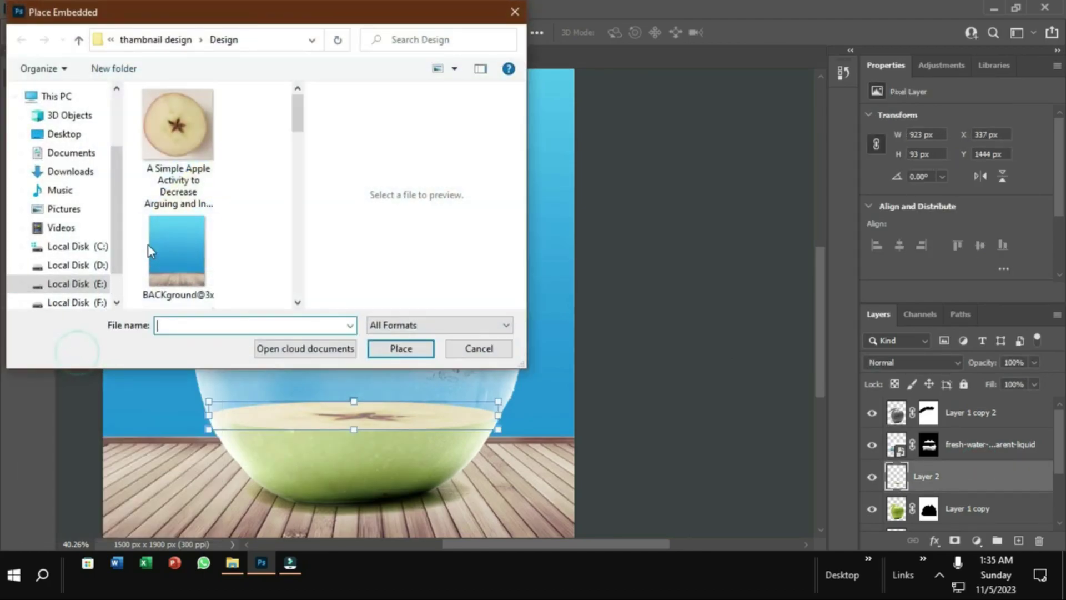
pyautogui.scroll(-2, 161, 239)
pyautogui.scroll(-2, 173, 230)
pyautogui.scroll(-2, 173, 230)
pyautogui.scroll(-2, 173, 233)
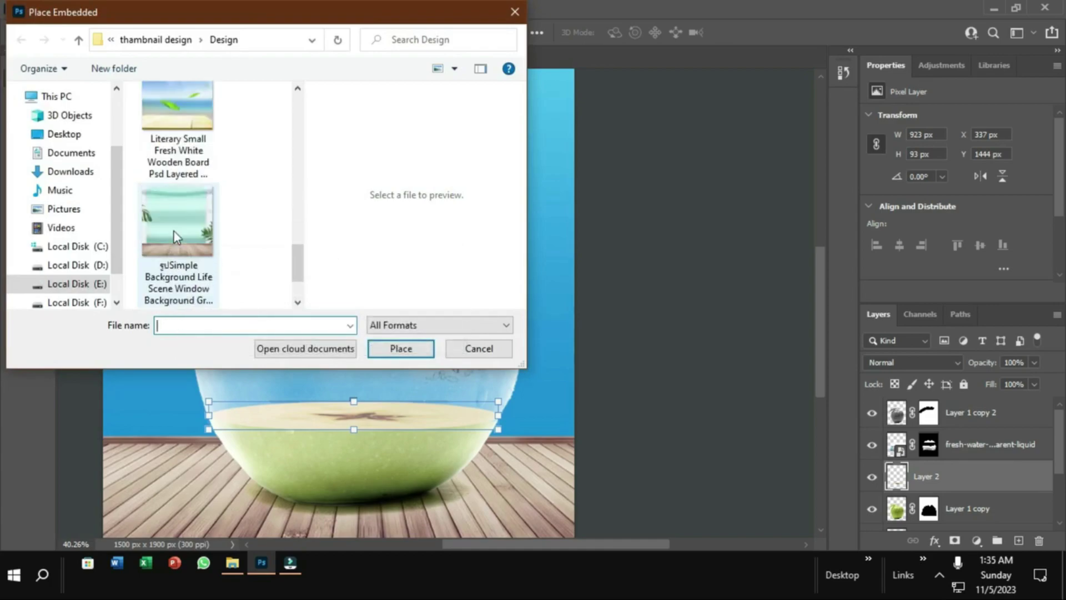
pyautogui.scroll(-2, 174, 233)
pyautogui.scroll(1, 174, 229)
pyautogui.scroll(2, 175, 228)
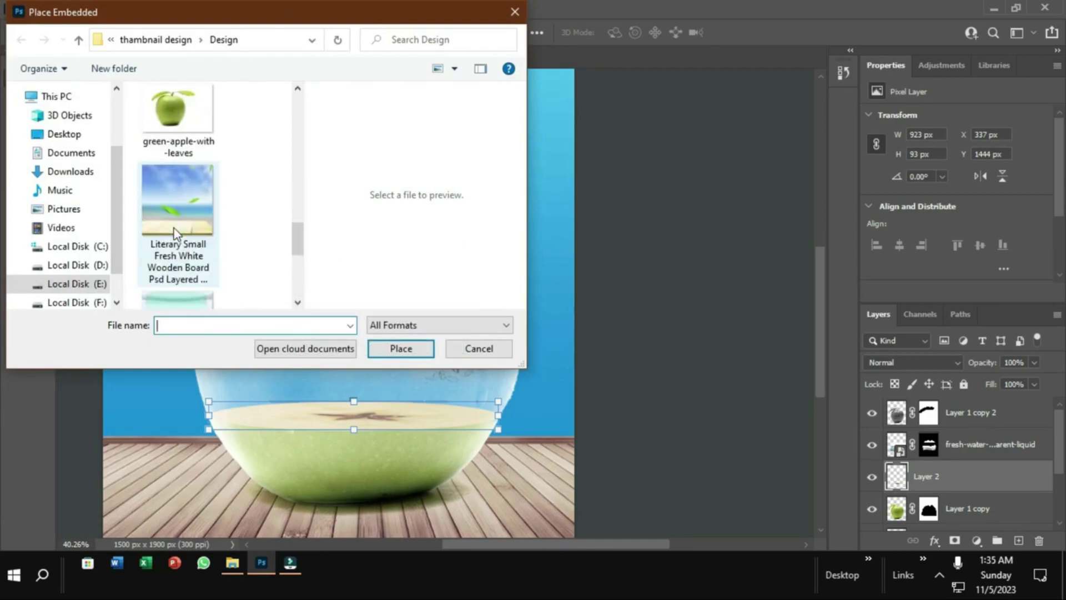
pyautogui.scroll(2, 176, 228)
pyautogui.scroll(1, 178, 227)
pyautogui.scroll(2, 176, 222)
pyautogui.scroll(1, 175, 222)
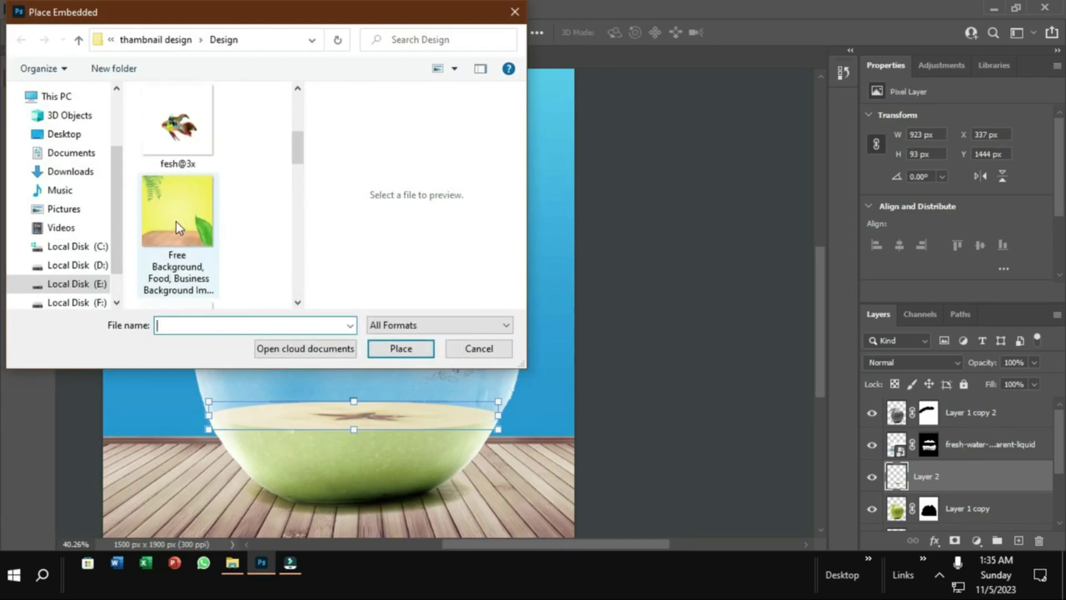
pyautogui.scroll(1, 181, 216)
pyautogui.click(187, 209)
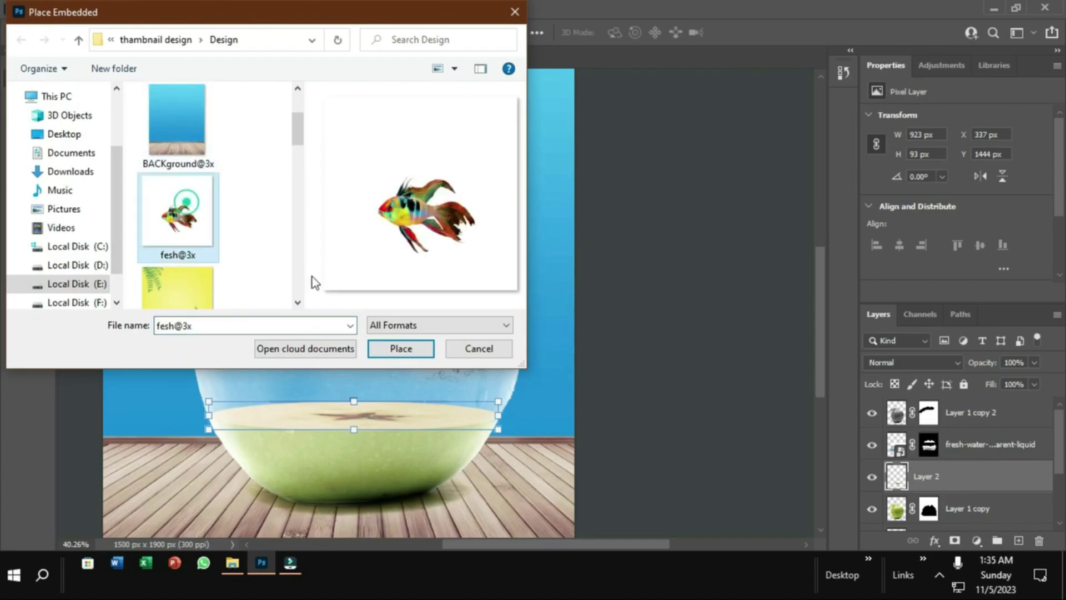
pyautogui.click(401, 348)
pyautogui.click(771, 32)
# - Shrink the fish image and centre it inside the apple
pyautogui.moveTo(527, 184)
pyautogui.mouseDown()
pyautogui.moveTo(558, 224)
pyautogui.moveTo(464, 207)
pyautogui.mouseUp()
pyautogui.hotkey('ctrl', 't')
pyautogui.moveTo(561, 90)
pyautogui.mouseDown()
pyautogui.moveTo(294, 454)
pyautogui.moveTo(446, 370)
pyautogui.mouseUp()
pyautogui.moveTo(452, 257); pyautogui.dragTo(411, 274)
pyautogui.moveTo(340, 401); pyautogui.dragTo(354, 396)
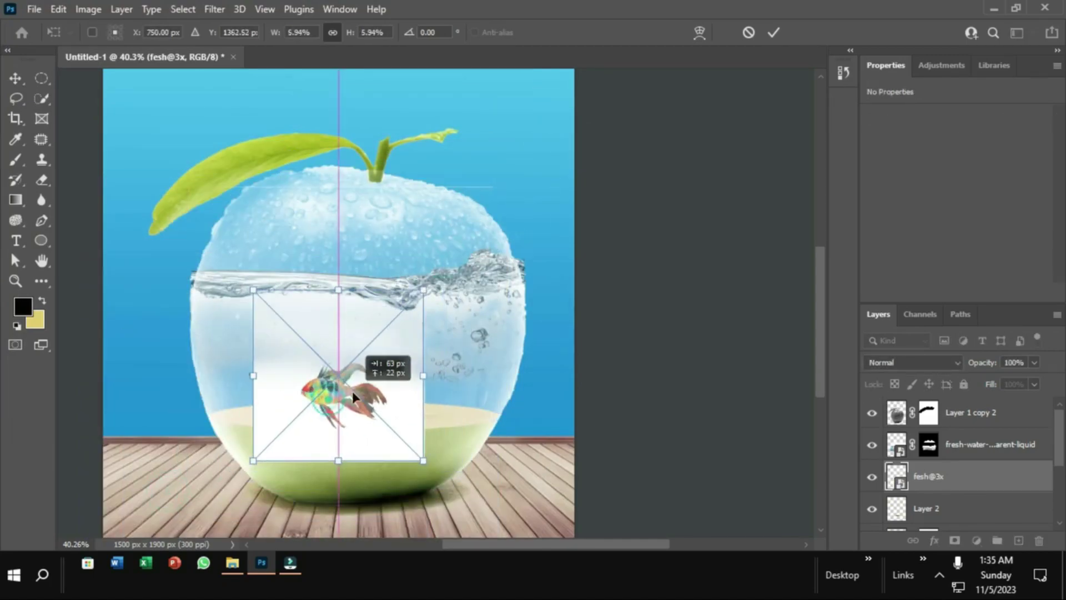
pyautogui.click(773, 32)
# - Cut the fish from its white background onto its own layer and delete the fesh@3x layer
pyautogui.click(182, 9)
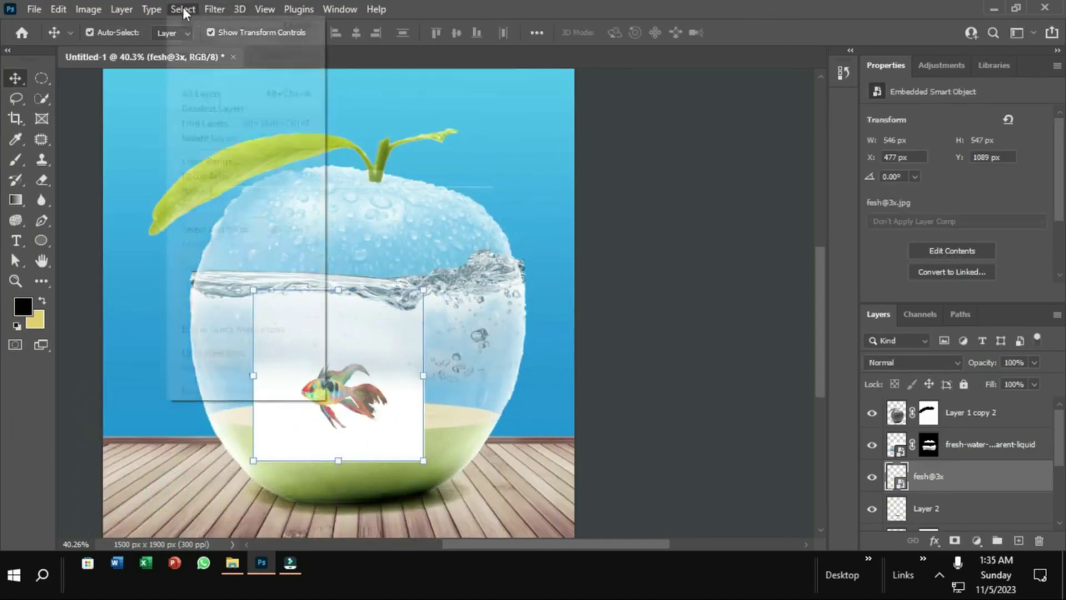
pyautogui.click(212, 191)
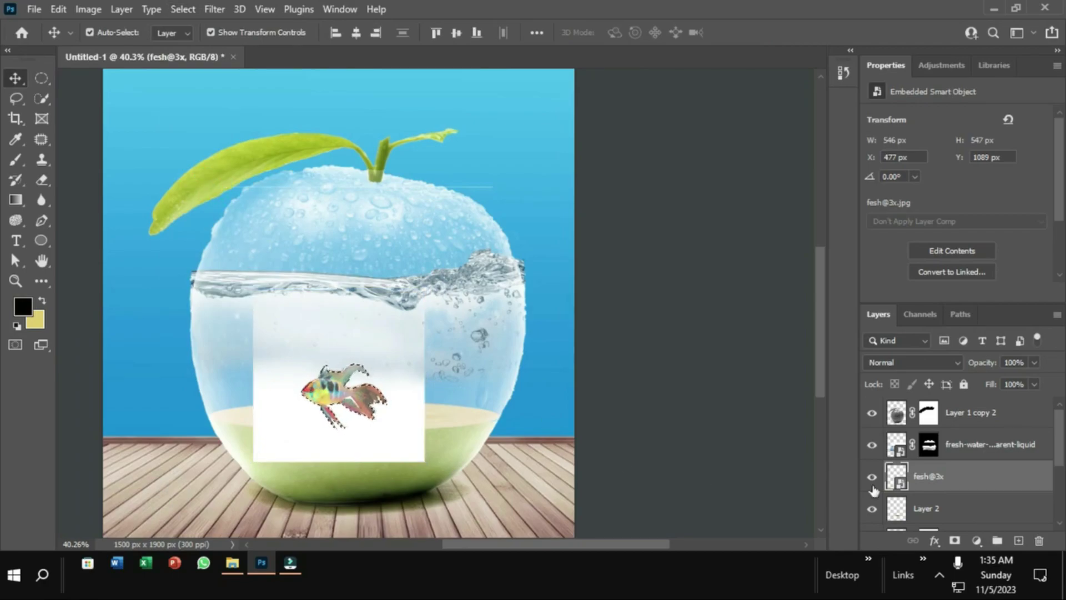
pyautogui.click(58, 9)
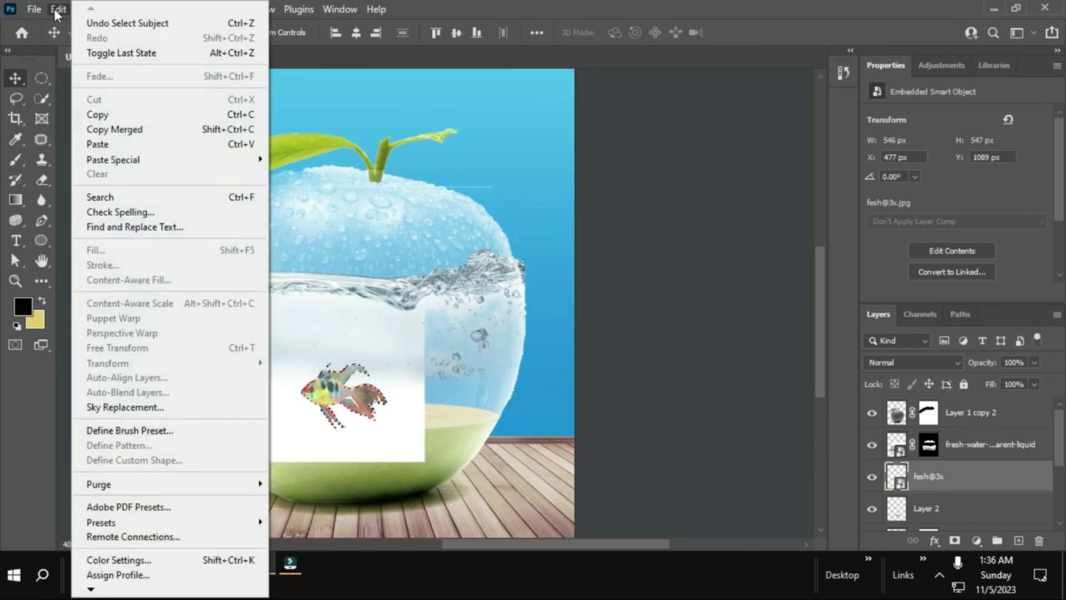
pyautogui.click(100, 112)
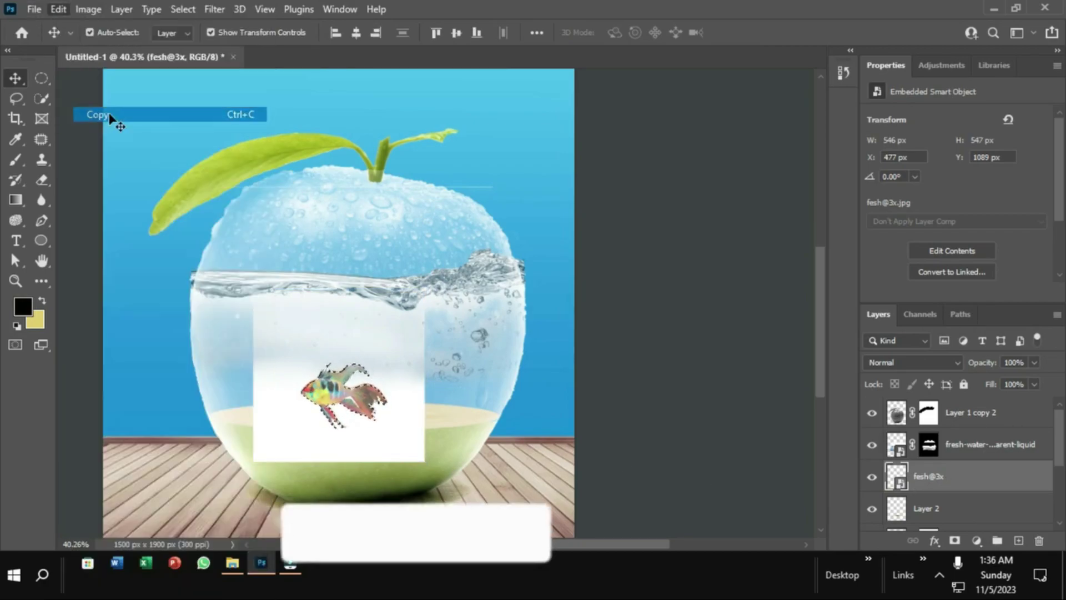
pyautogui.click(59, 10)
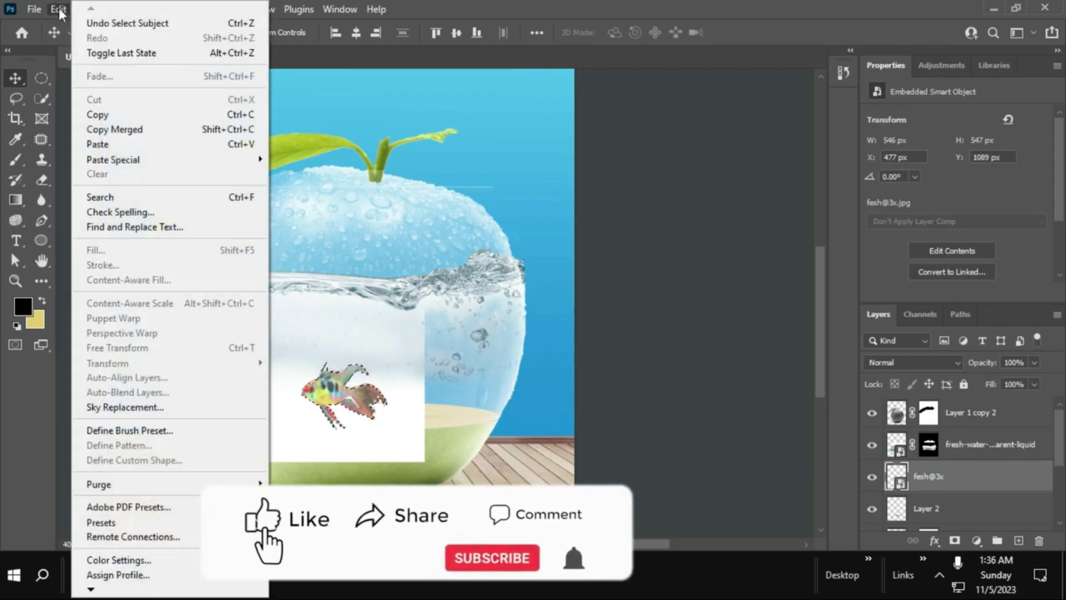
pyautogui.click(114, 129)
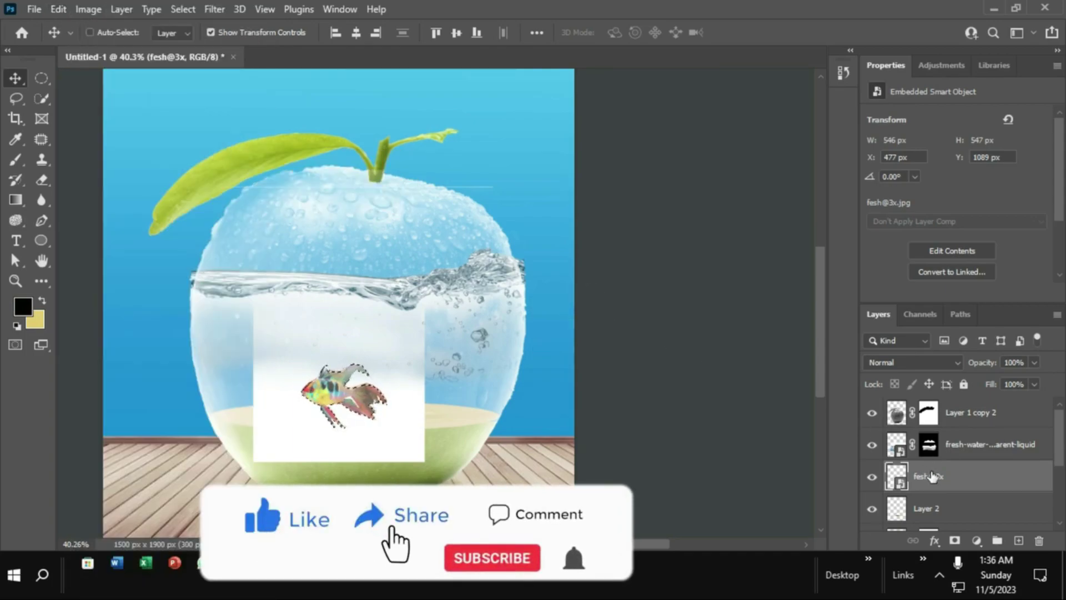
pyautogui.hotkey('ctrl', 'j')
pyautogui.moveTo(973, 506); pyautogui.dragTo(1039, 541)
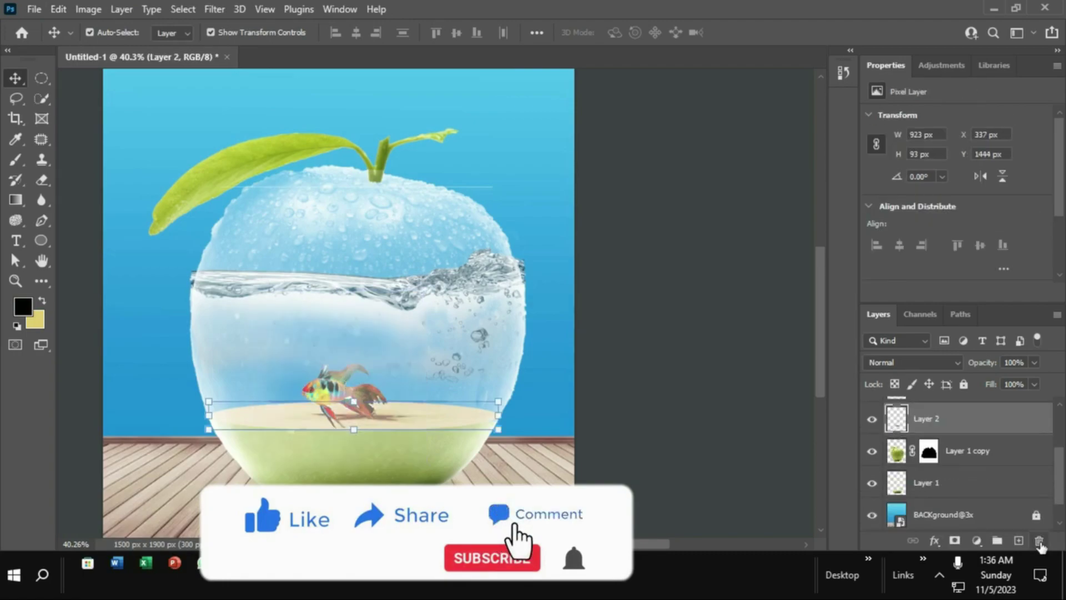
# - Enlarge the fish on Layer 3
pyautogui.click(780, 428)
pyautogui.scroll(2, 971, 438)
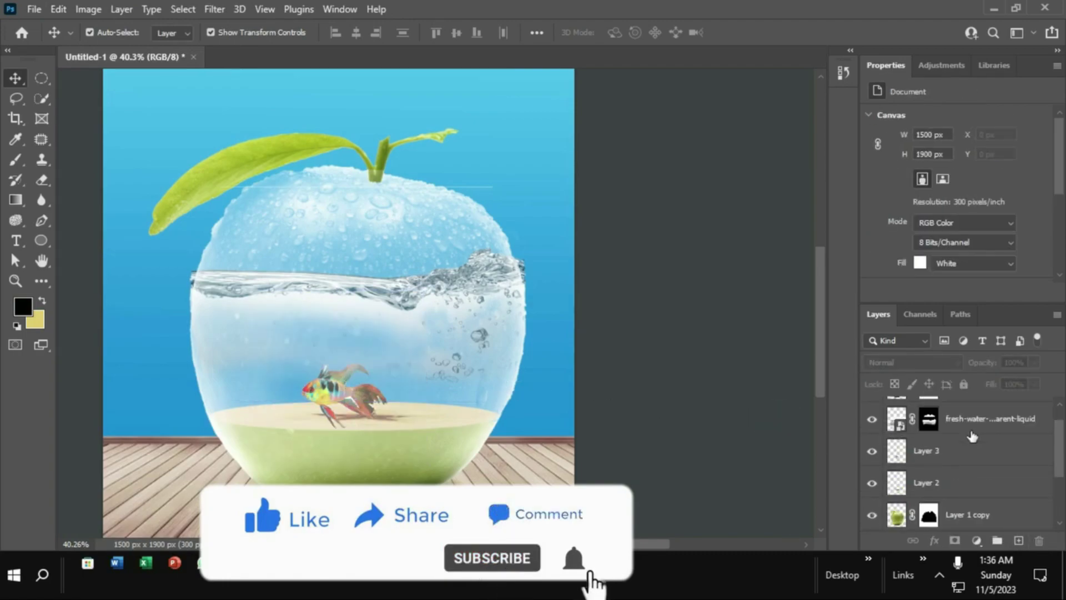
pyautogui.click(960, 484)
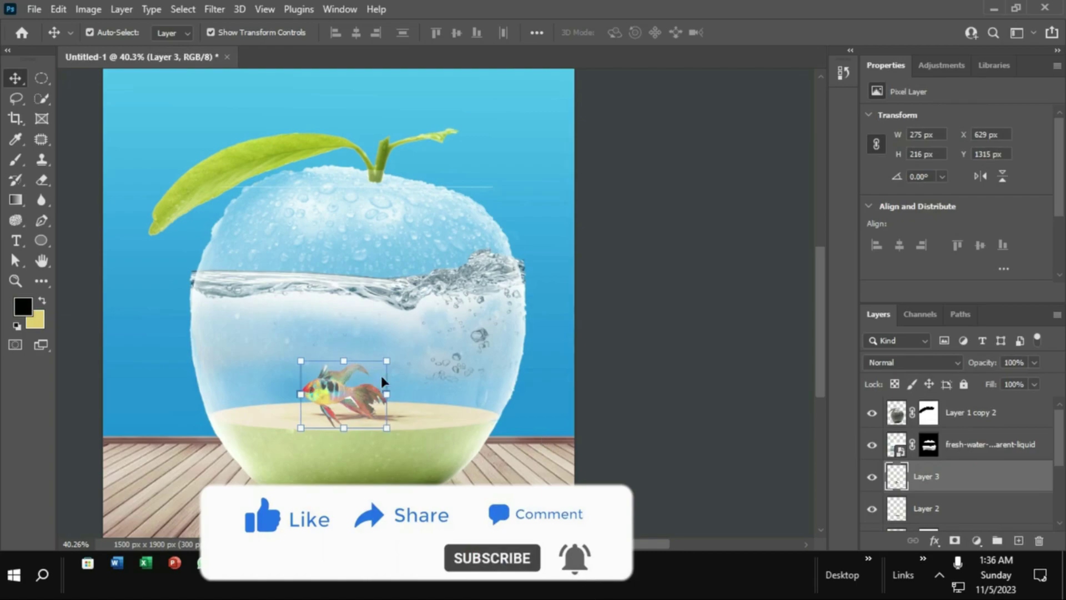
pyautogui.moveTo(386, 360); pyautogui.dragTo(411, 342)
pyautogui.moveTo(361, 373); pyautogui.dragTo(350, 374)
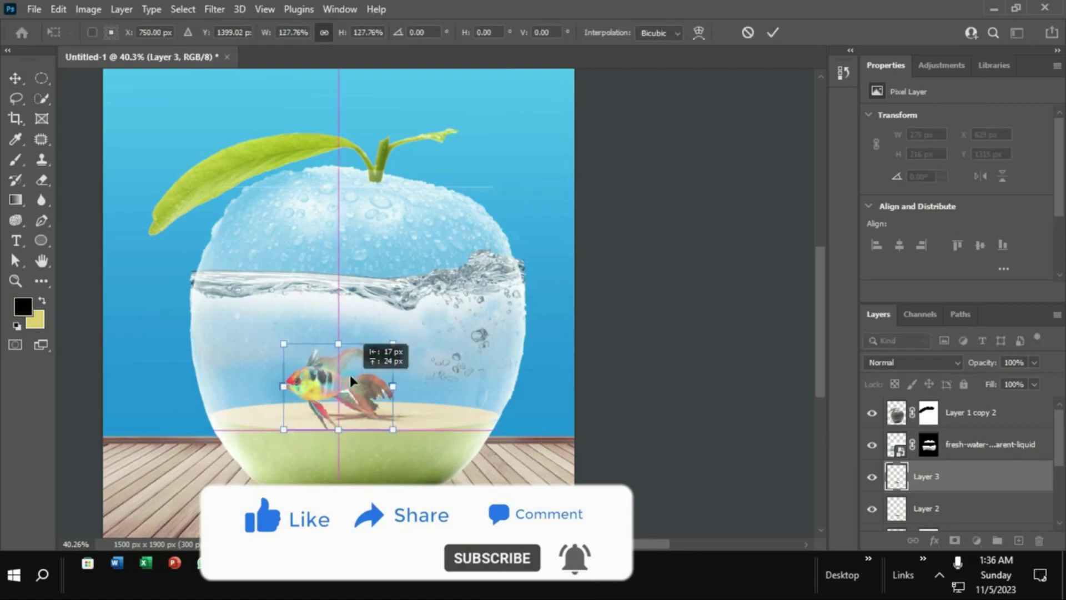
pyautogui.click(959, 473)
pyautogui.scroll(-1, 955, 467)
pyautogui.scroll(-2, 955, 466)
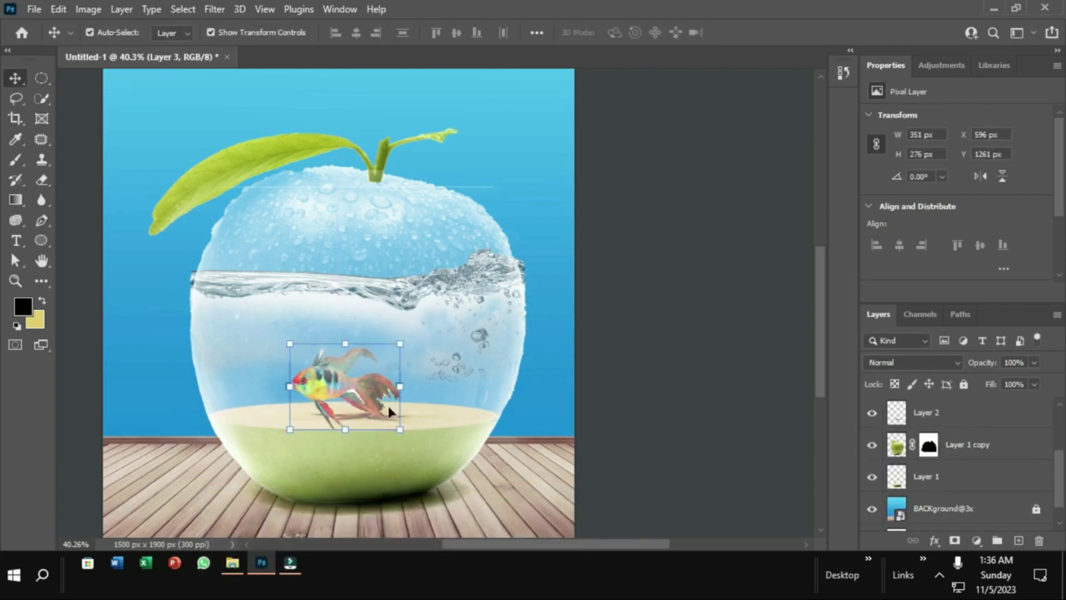
# - Nudge the fish upward and scale it up slightly
pyautogui.click(387, 410)
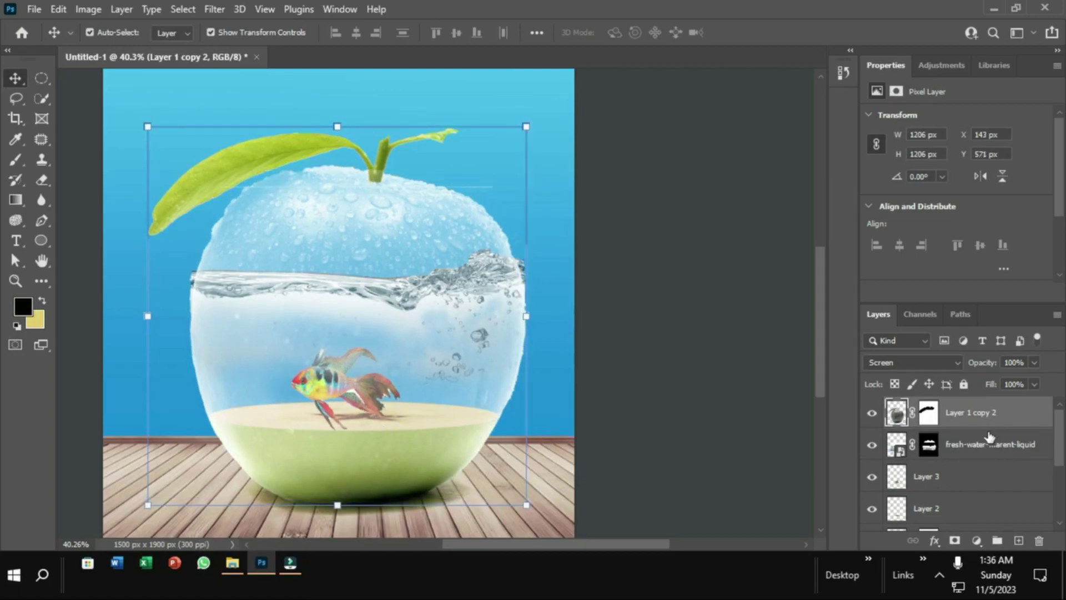
pyautogui.click(975, 487)
pyautogui.hotkey('shift', 'Up')
pyautogui.hotkey('shift', 'Up')
pyautogui.hotkey('shift', 'Up')
pyautogui.hotkey('shift', 'Up')
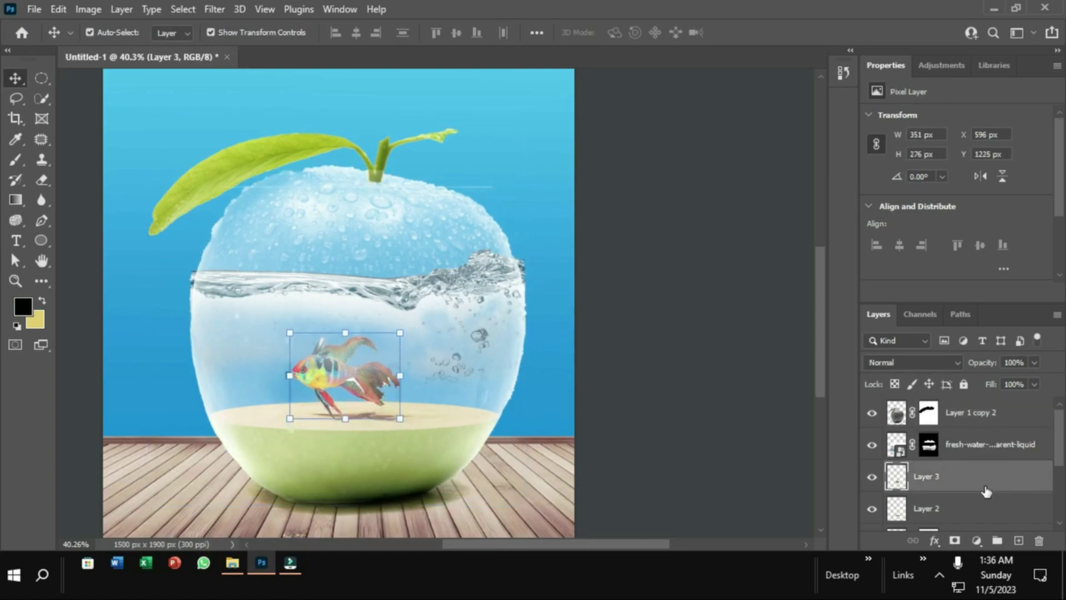
pyautogui.hotkey('shift', 'Up')
pyautogui.hotkey('shift', 'Up')
pyautogui.hotkey('shift', 'Up')
pyautogui.hotkey('shift', 'Up')
pyautogui.hotkey('shift', 'Up')
pyautogui.press('Down')
pyautogui.press('Down')
pyautogui.press('Down')
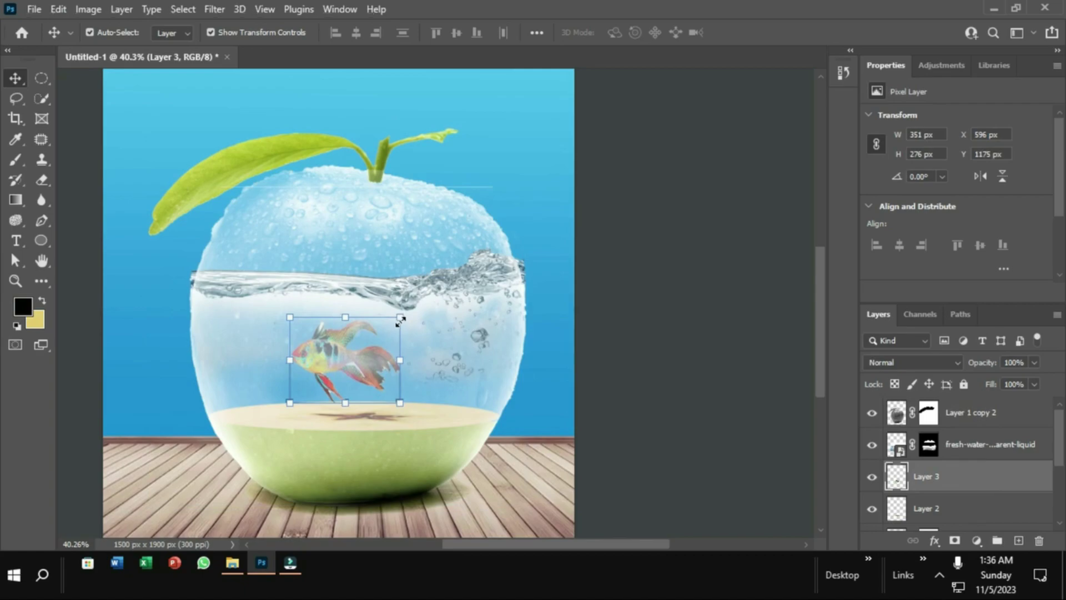
pyautogui.moveTo(400, 318); pyautogui.dragTo(412, 307)
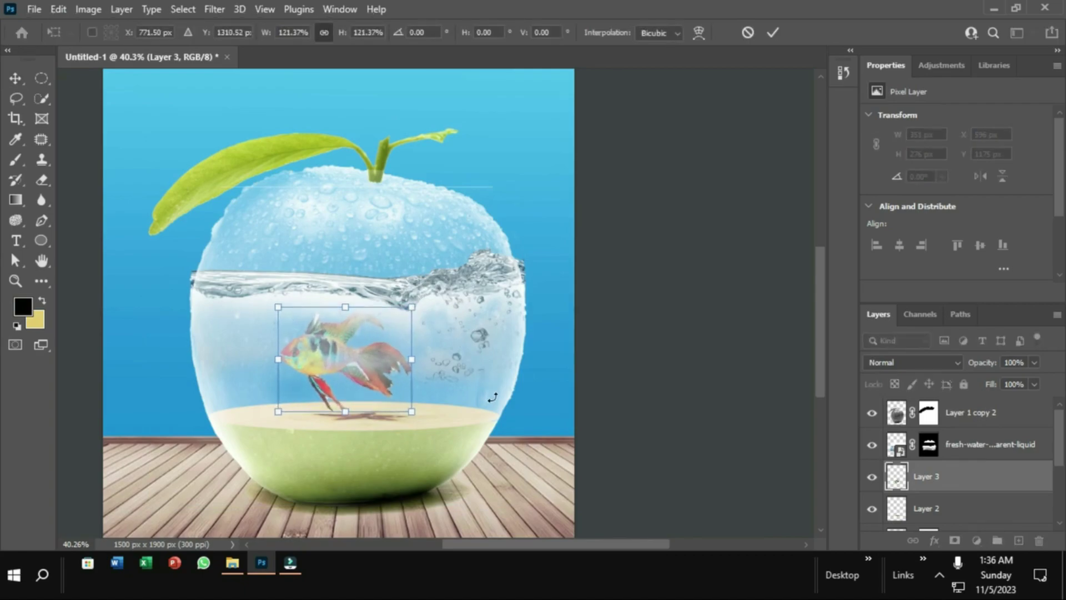
pyautogui.press('Up')
pyautogui.press('Up')
pyautogui.press('Up')
pyautogui.click(773, 32)
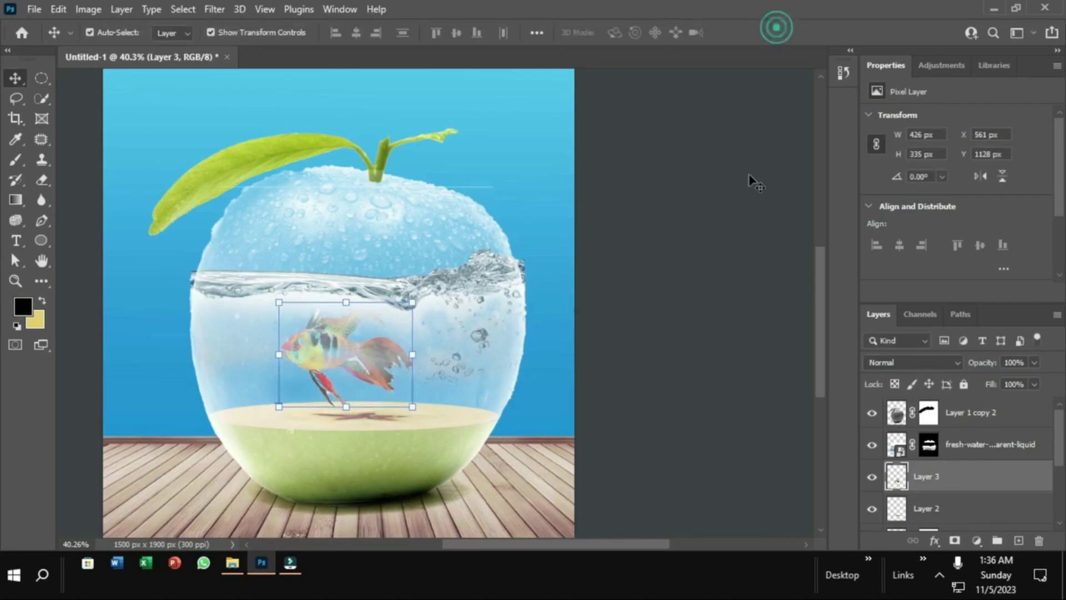
# - Shift the fish to the right and slightly down into mid-water
pyautogui.click(745, 188)
pyautogui.scroll(-1, 418, 436)
pyautogui.click(332, 372)
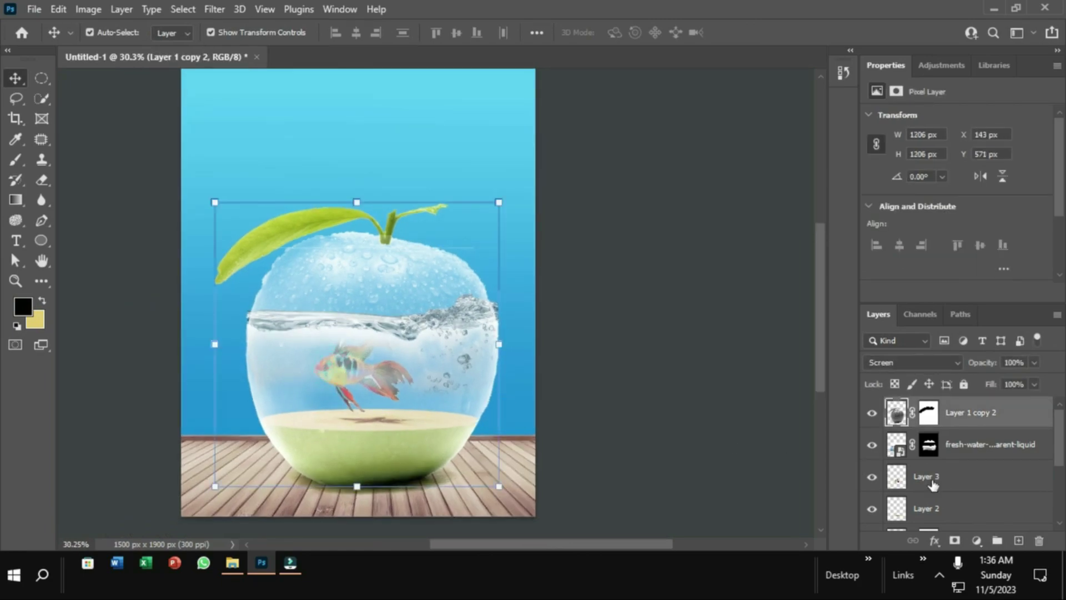
pyautogui.click(963, 489)
pyautogui.hotkey('shift', 'Right')
pyautogui.hotkey('shift', 'Right')
pyautogui.hotkey('shift', 'Right')
pyautogui.hotkey('shift', 'Right')
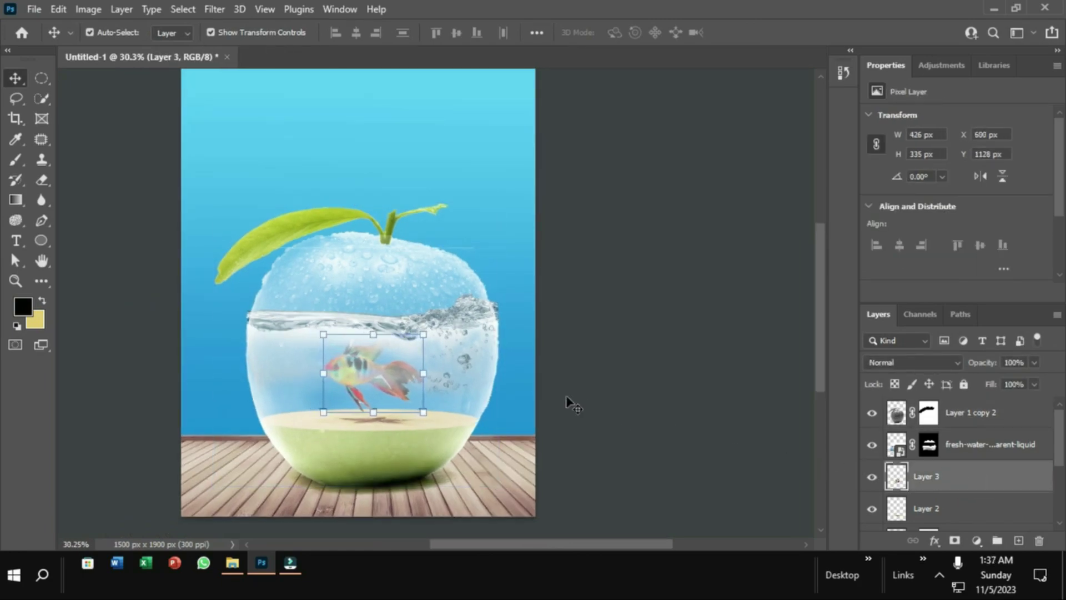
pyautogui.hotkey('shift', 'Right')
pyautogui.hotkey('shift', 'Right')
pyautogui.hotkey('shift', 'Right')
pyautogui.hotkey('shift', 'Right')
pyautogui.click(565, 395)
pyautogui.scroll(-1, 541, 406)
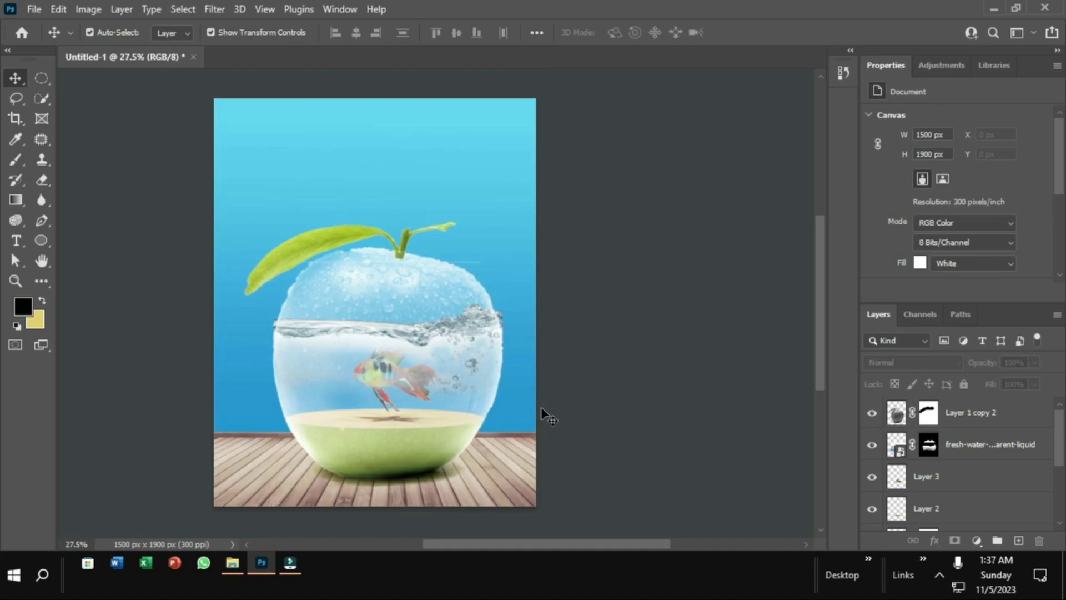
pyautogui.click(963, 483)
pyautogui.hotkey('shift', 'Down')
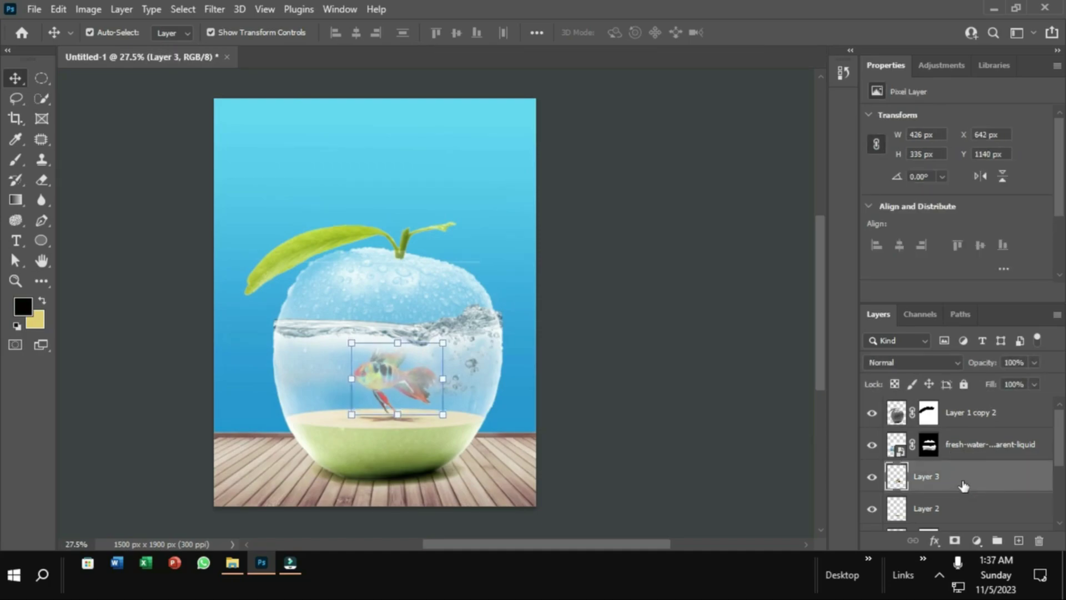
pyautogui.scroll(4, 423, 372)
# - Shrink the fish to roughly 339 x 267 px
pyautogui.hotkey('ctrl', 't')
pyautogui.moveTo(449, 342); pyautogui.dragTo(435, 351)
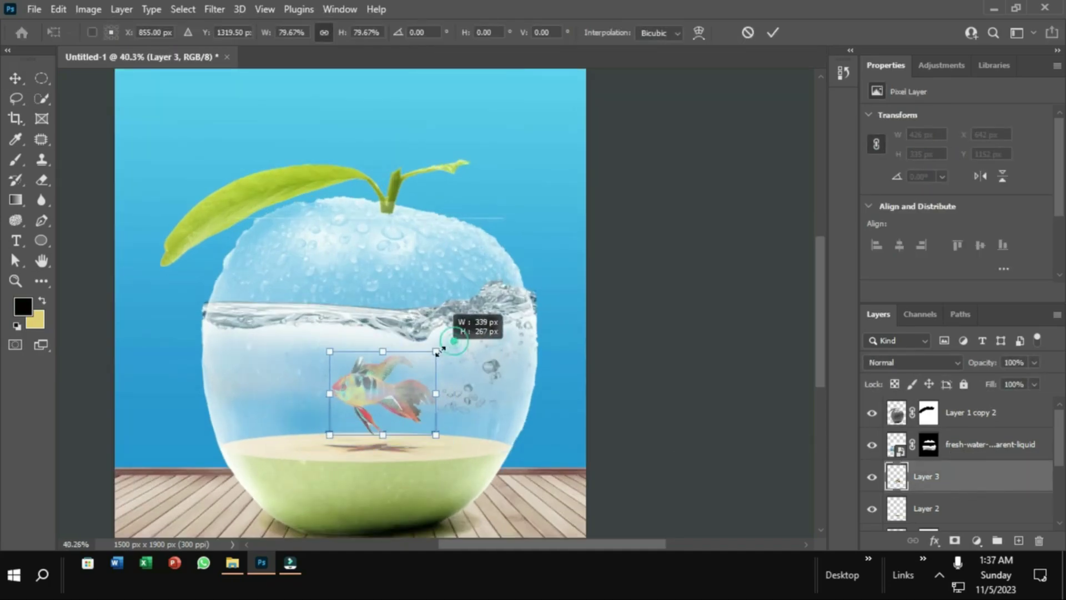
pyautogui.click(774, 32)
pyautogui.click(746, 171)
pyautogui.scroll(-2, 665, 278)
pyautogui.scroll(-1, 665, 279)
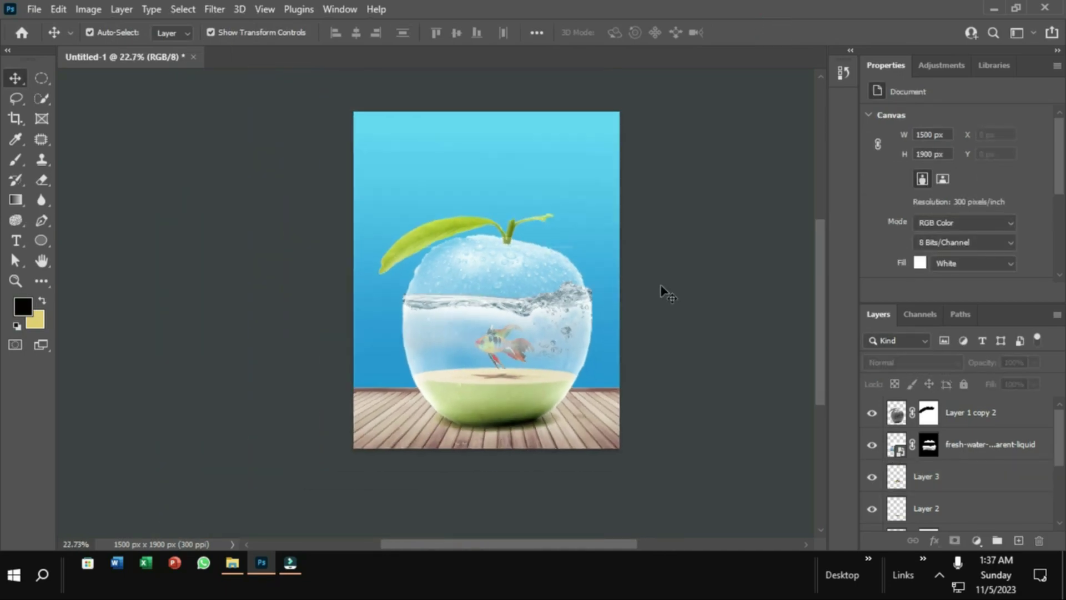
# - Delete the unused Layer 1
pyautogui.scroll(2, 411, 358)
pyautogui.scroll(-1, 411, 358)
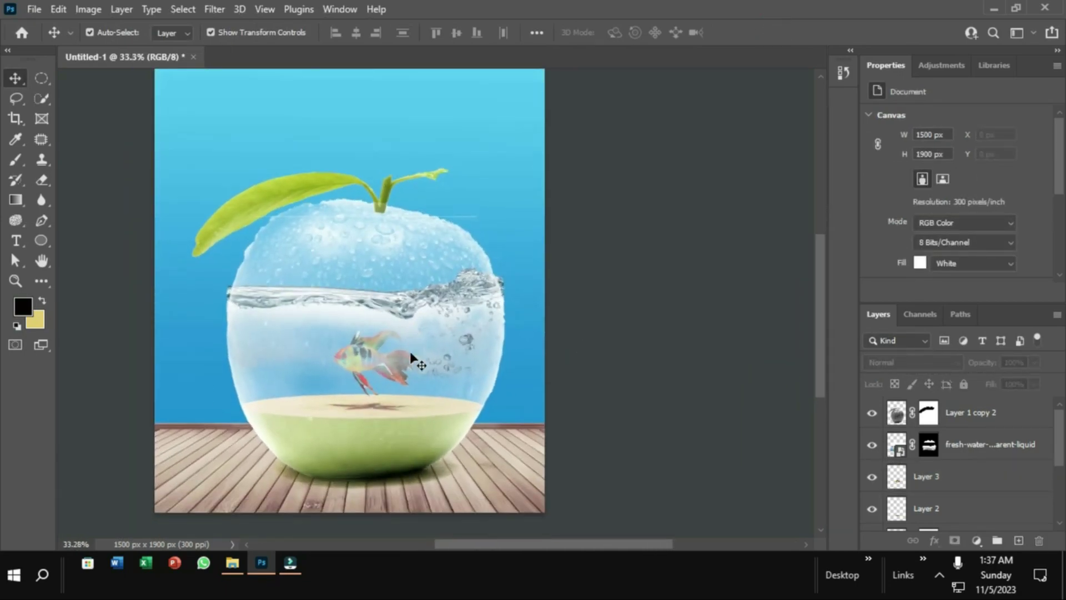
pyautogui.scroll(-2, 960, 468)
pyautogui.scroll(-2, 959, 468)
pyautogui.click(956, 447)
pyautogui.press('Delete')
pyautogui.scroll(-1, 702, 472)
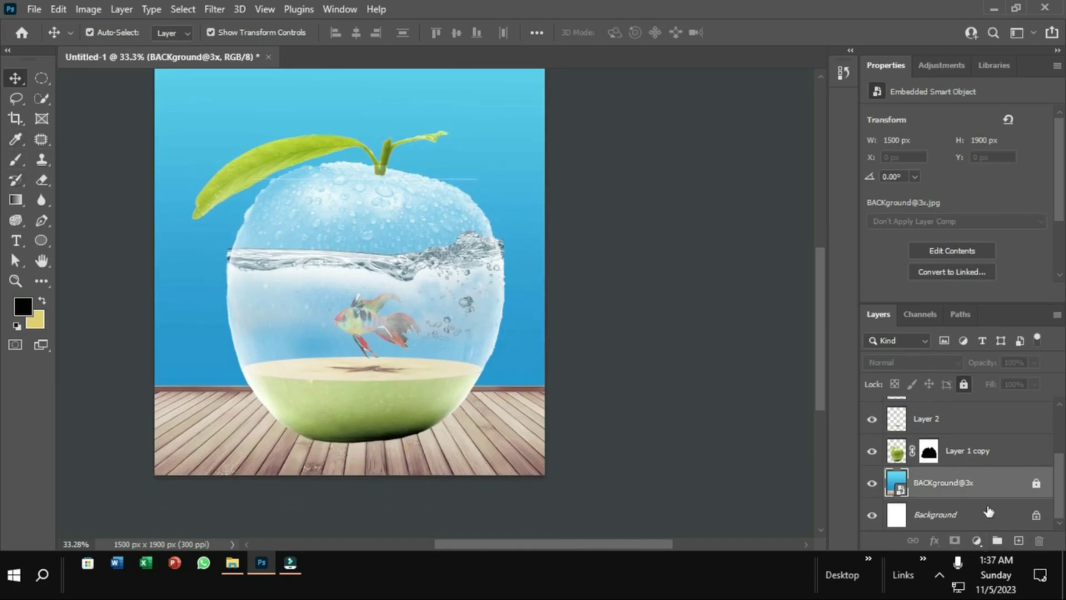
# - Add a new layer and dab dark shadow under the apple with a 1102 px Soft Round brush
pyautogui.click(1018, 541)
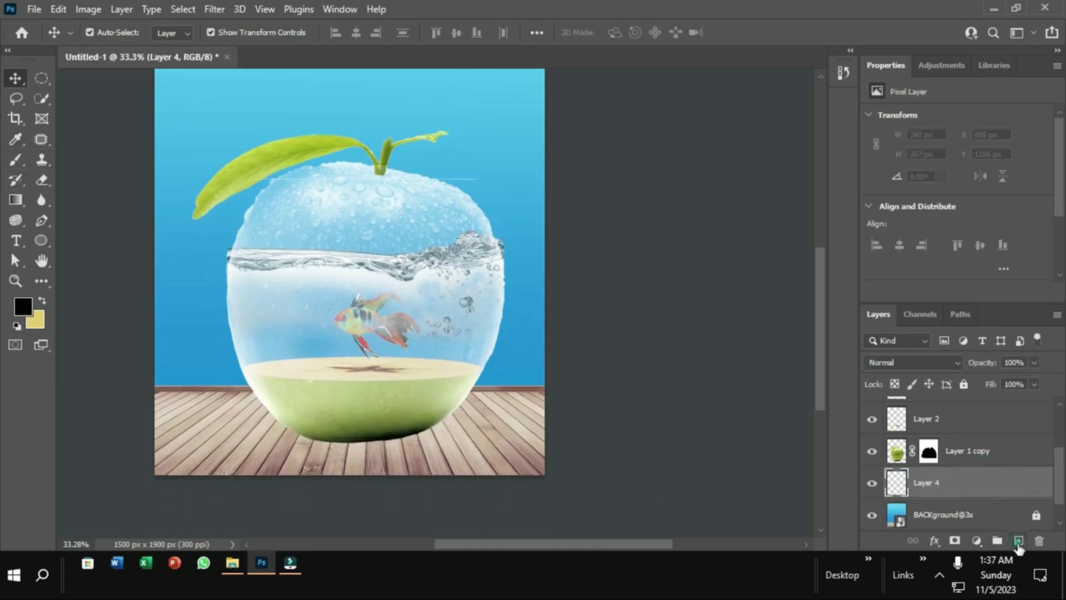
pyautogui.click(17, 161)
pyautogui.click(98, 32)
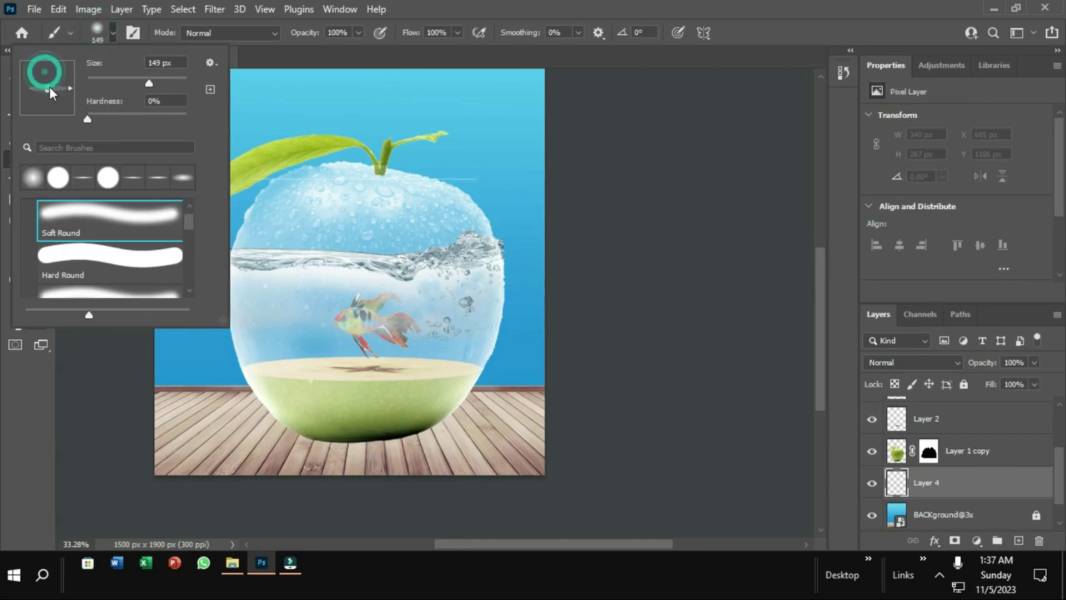
pyautogui.moveTo(149, 85); pyautogui.dragTo(175, 83)
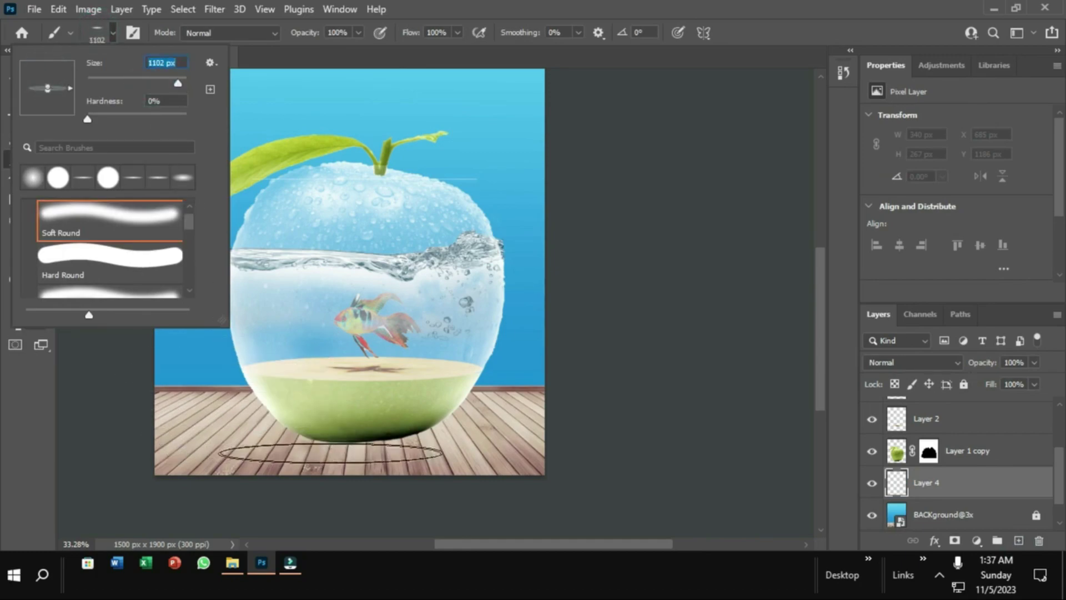
pyautogui.click(376, 450)
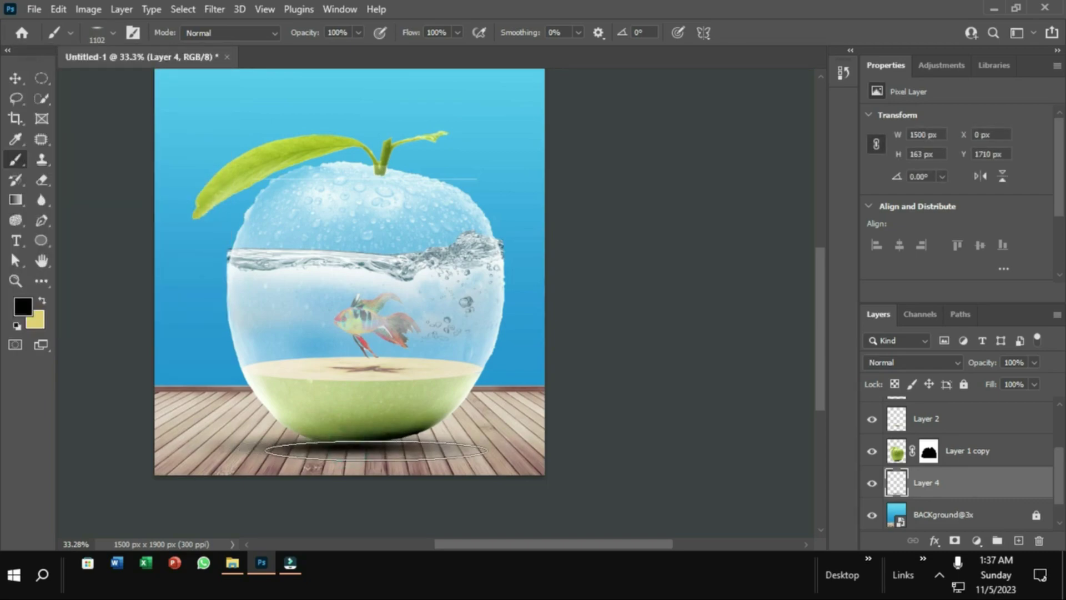
# - At 11% opacity and 21% flow, brush a faint shadow across the floor under the apple
pyautogui.click(360, 32)
pyautogui.click(307, 49)
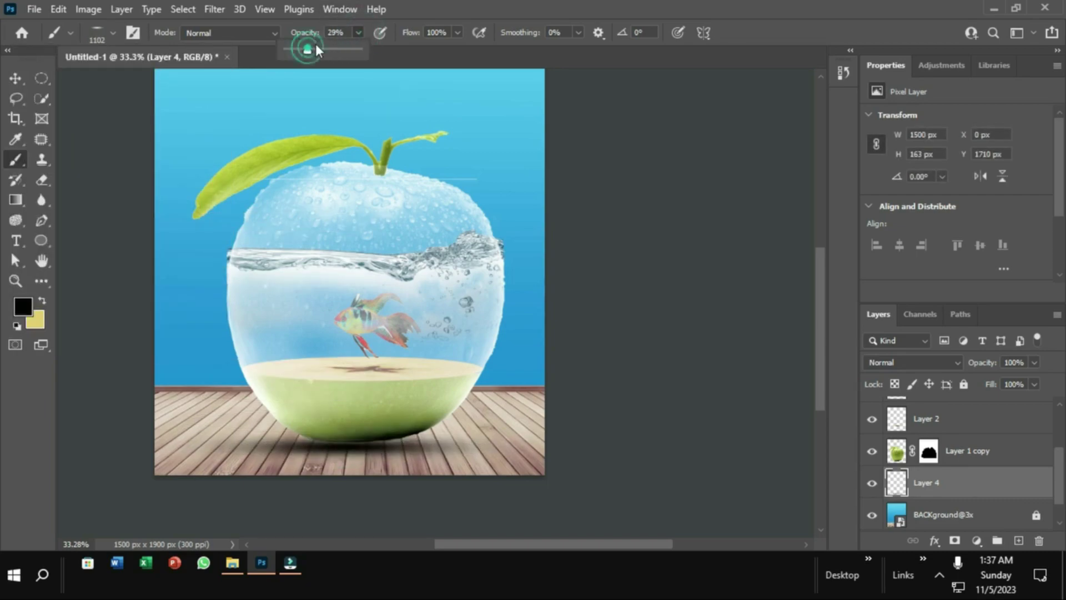
pyautogui.click(457, 32)
pyautogui.click(400, 50)
pyautogui.moveTo(430, 444)
pyautogui.mouseDown()
pyautogui.moveTo(452, 441)
pyautogui.moveTo(259, 449)
pyautogui.moveTo(438, 445)
pyautogui.moveTo(344, 448)
pyautogui.mouseUp()
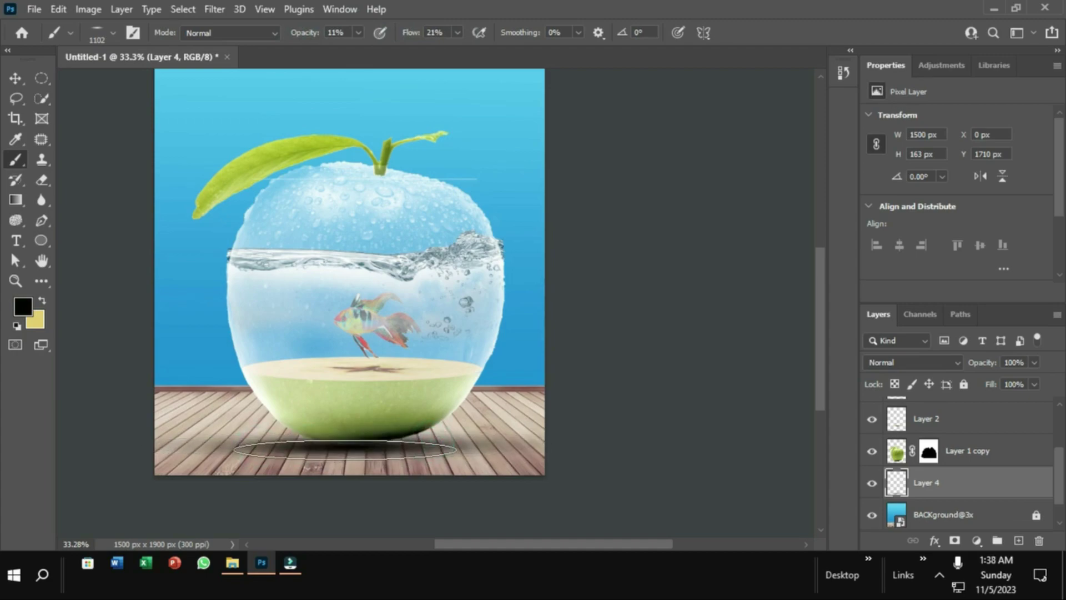
pyautogui.click(18, 78)
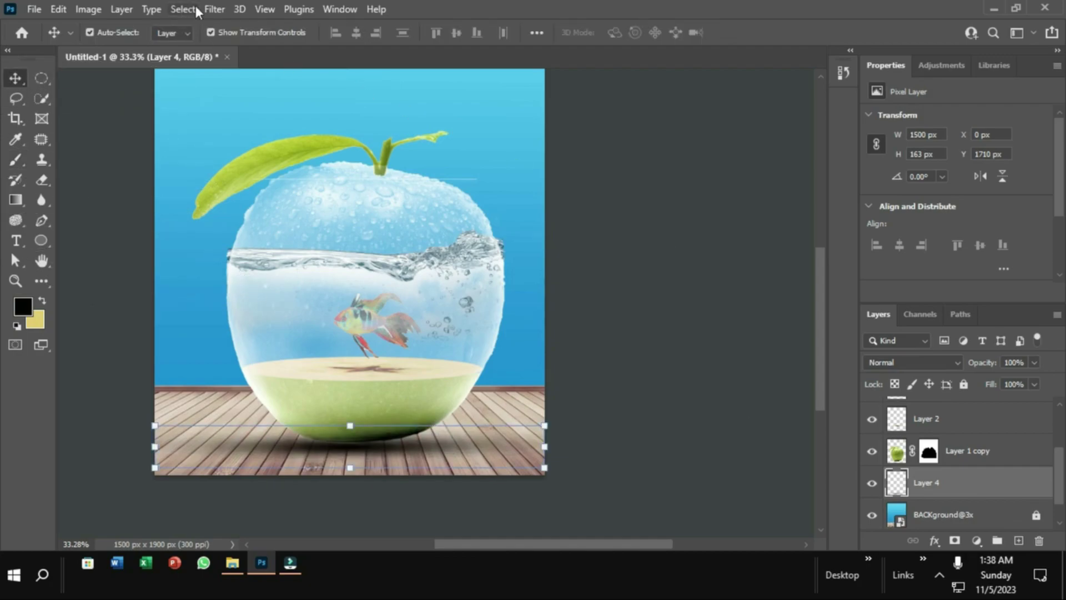
# - Soften the floor shadow with a Gaussian Blur of radius 20.8 pixels
pyautogui.click(215, 9)
pyautogui.click(452, 264)
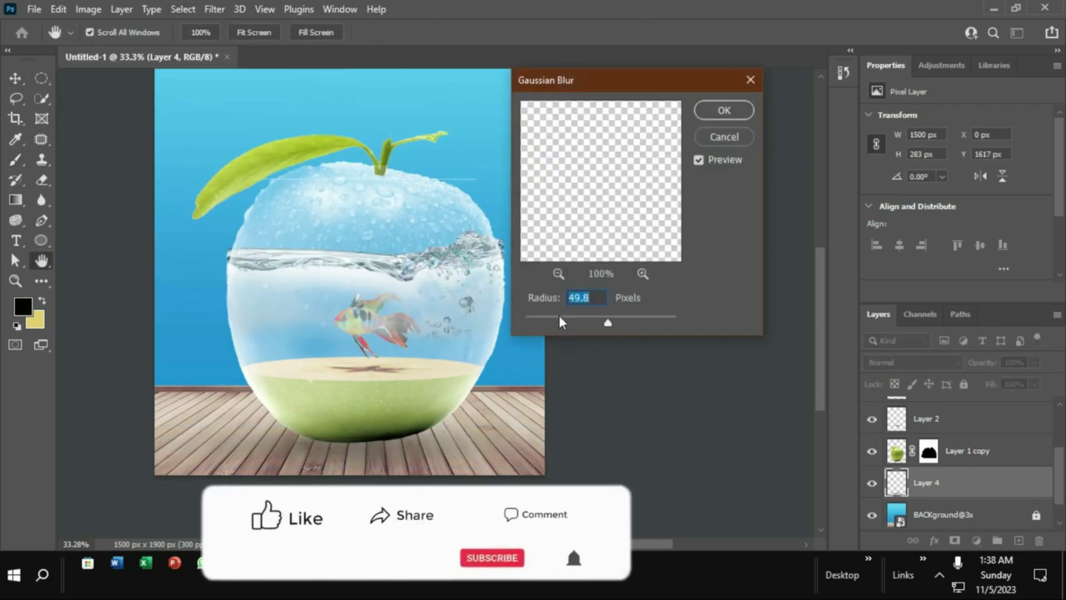
pyautogui.moveTo(607, 323); pyautogui.dragTo(595, 324)
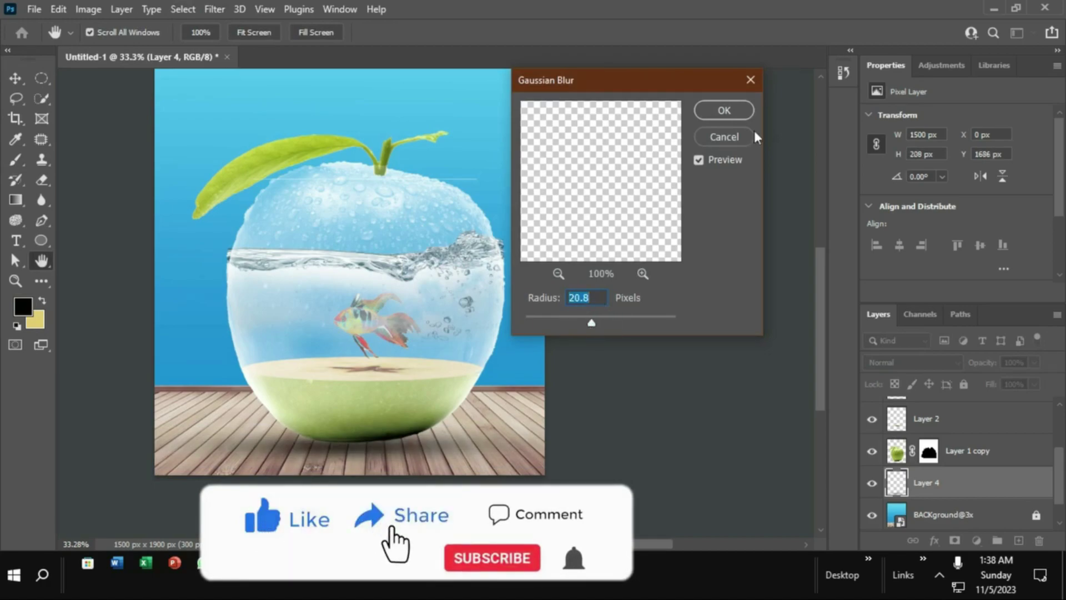
pyautogui.click(725, 108)
# - Brush extra shadow on Layer 4 to the left beneath the apple
pyautogui.click(727, 431)
pyautogui.scroll(-2, 488, 428)
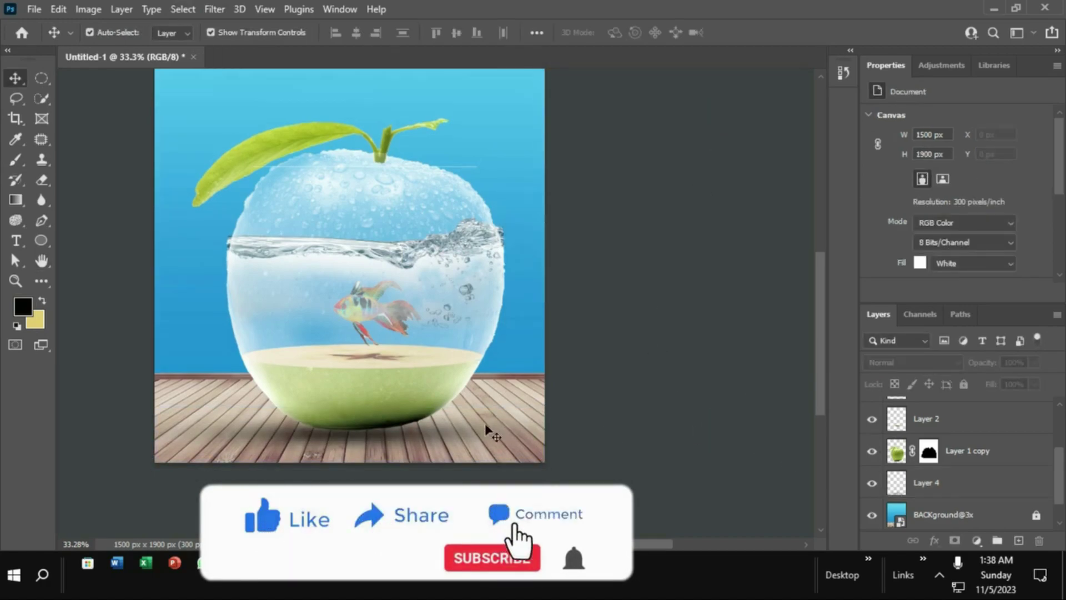
pyautogui.click(16, 160)
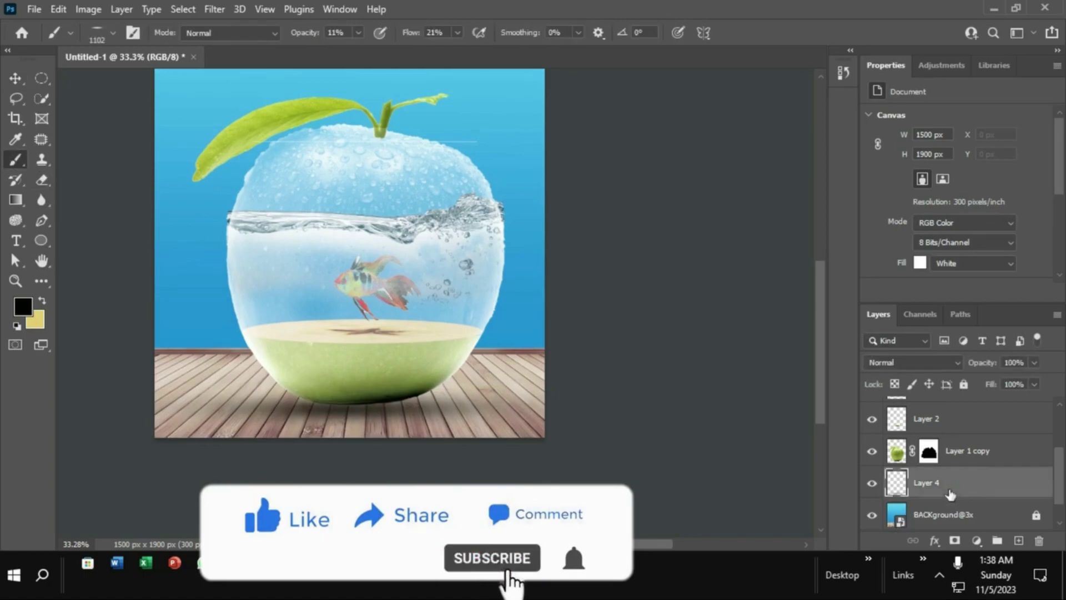
pyautogui.click(932, 482)
pyautogui.moveTo(445, 407); pyautogui.dragTo(264, 407)
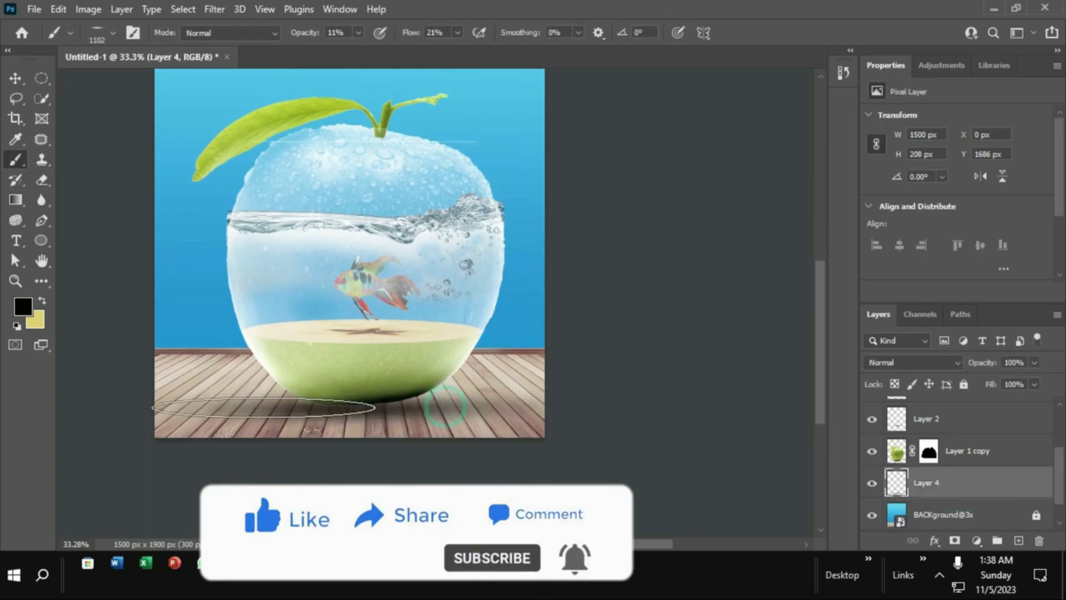
pyautogui.scroll(-3, 355, 277)
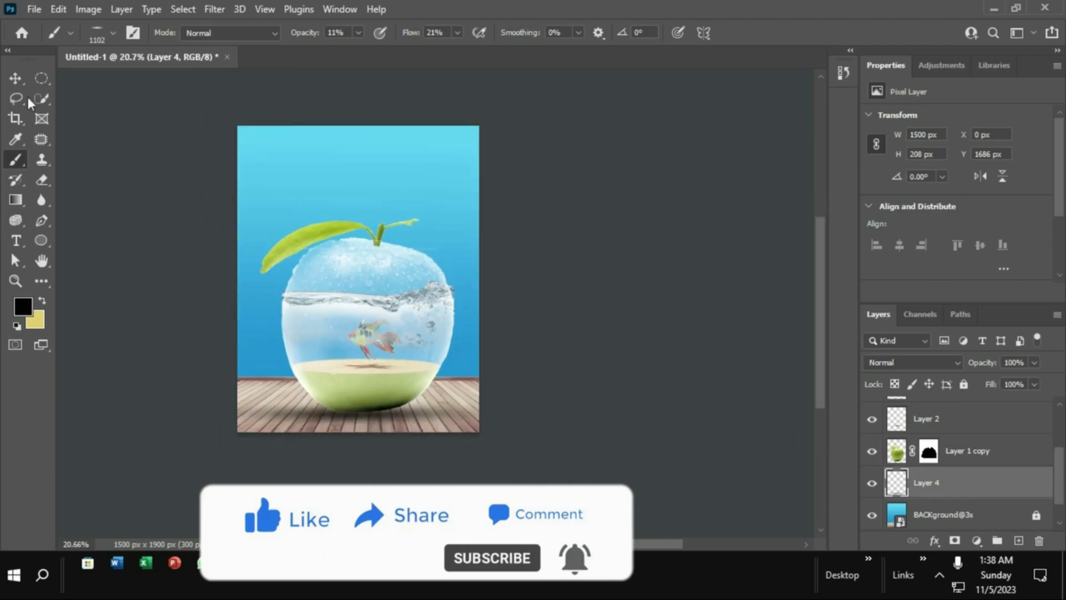
pyautogui.press('v')
pyautogui.click(567, 333)
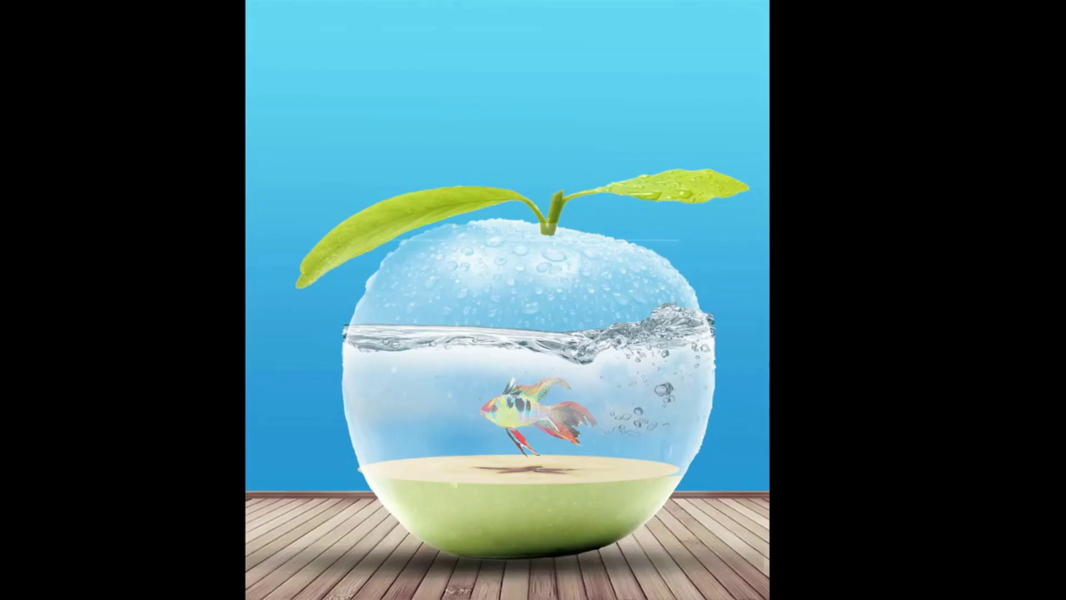